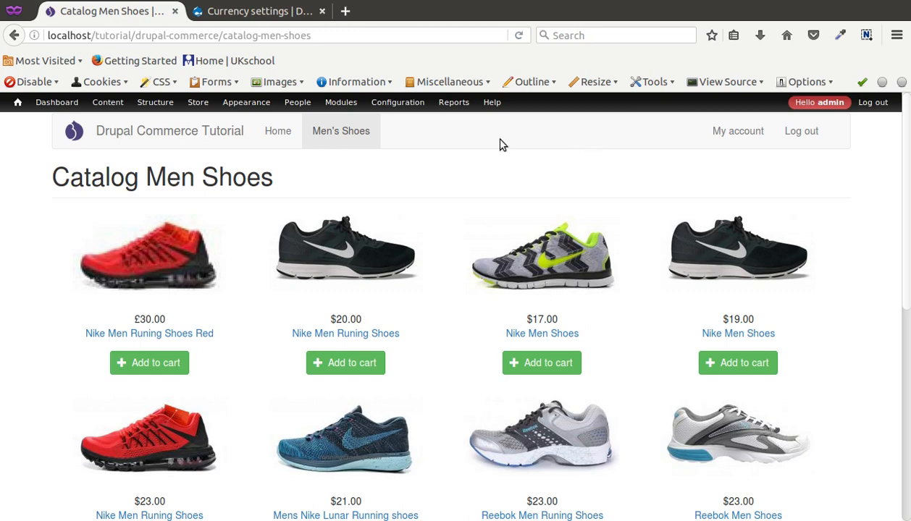
- Switch to the store administration page and open the store's currency settings
left_click(246, 12)
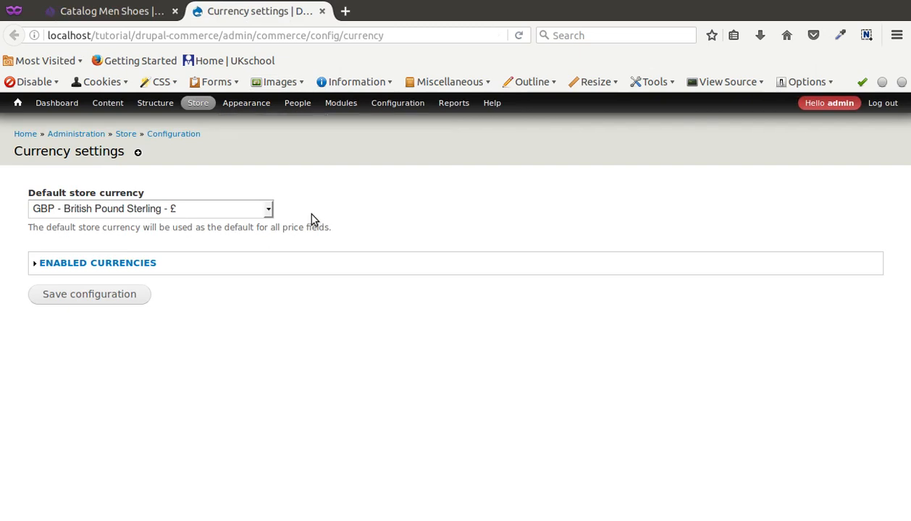
mouse_move(190, 105)
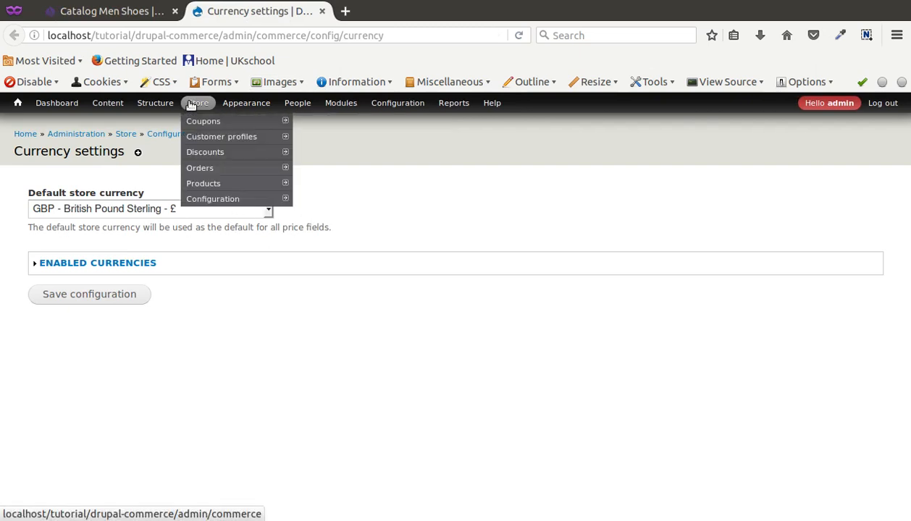
mouse_move(208, 201)
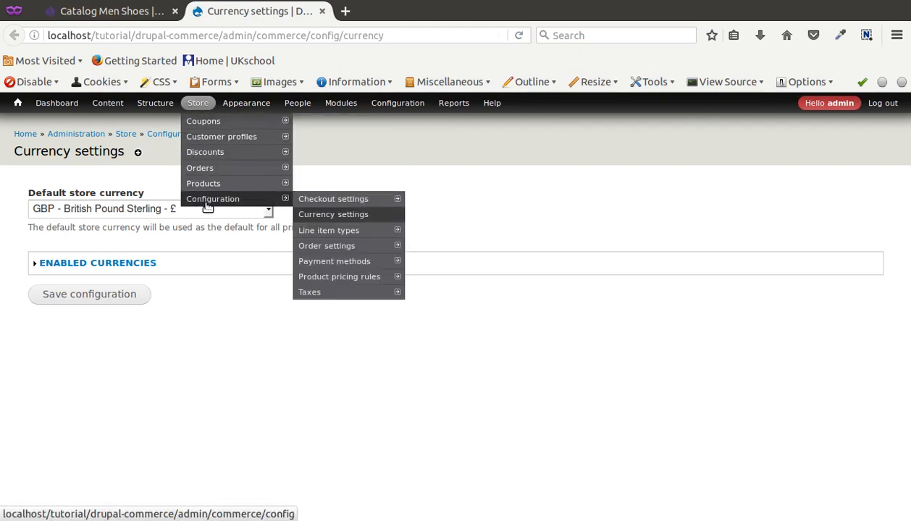
left_click(335, 217)
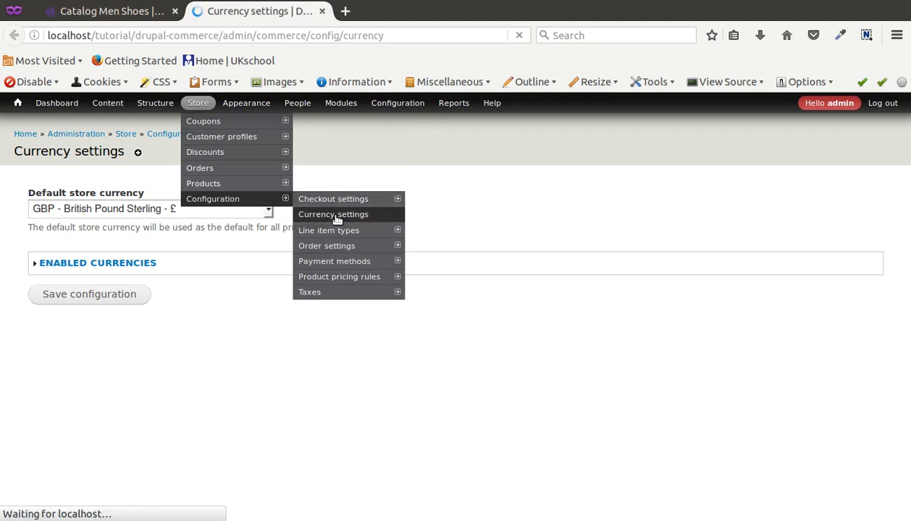
- Look through the currencies available as the default store currency, including GBP - British Pound Sterling
left_click(70, 209)
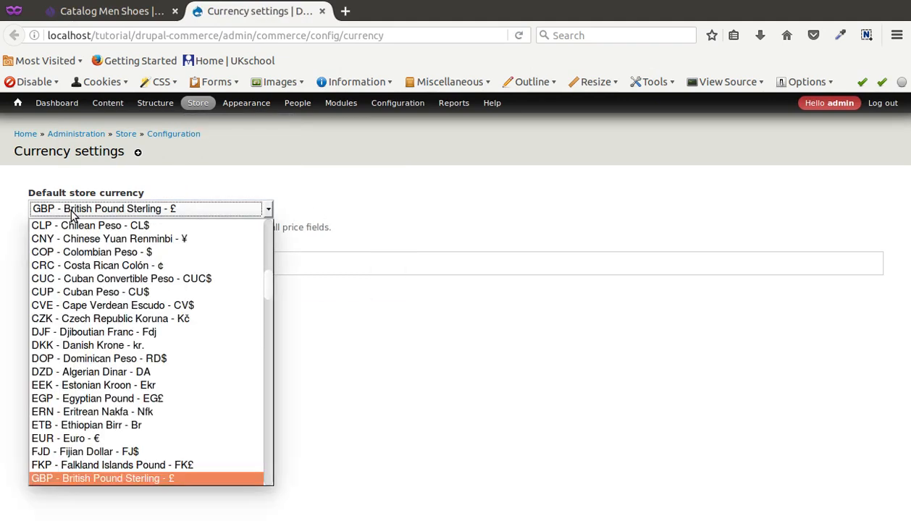
scroll(116, 333, "down", 10)
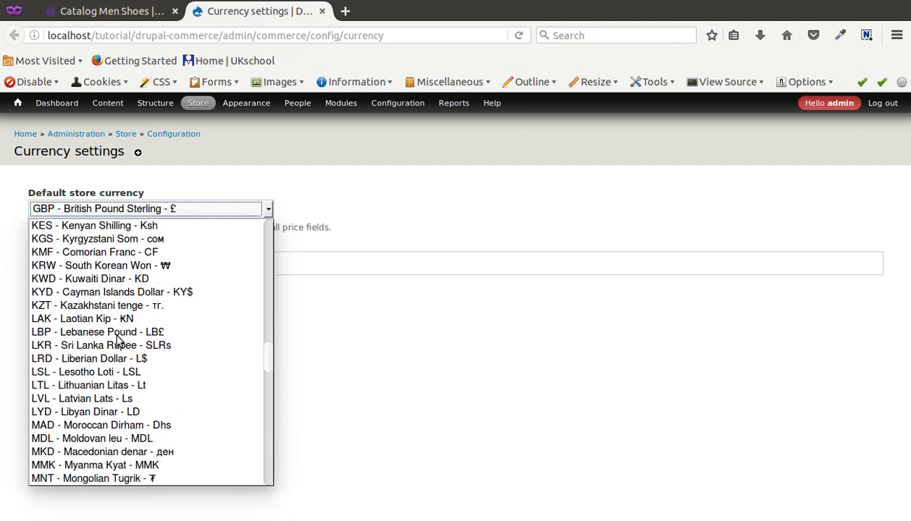
scroll(116, 336, "up", 12)
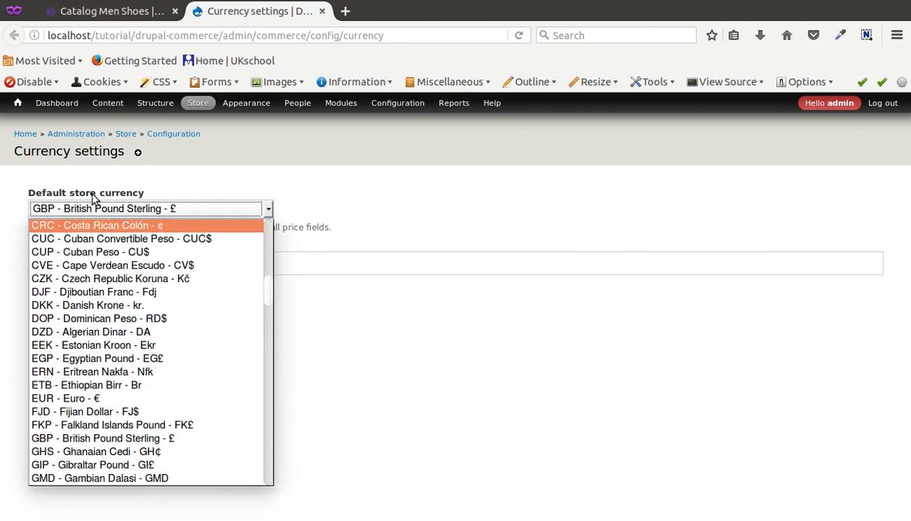
left_click(128, 208)
left_click(126, 207)
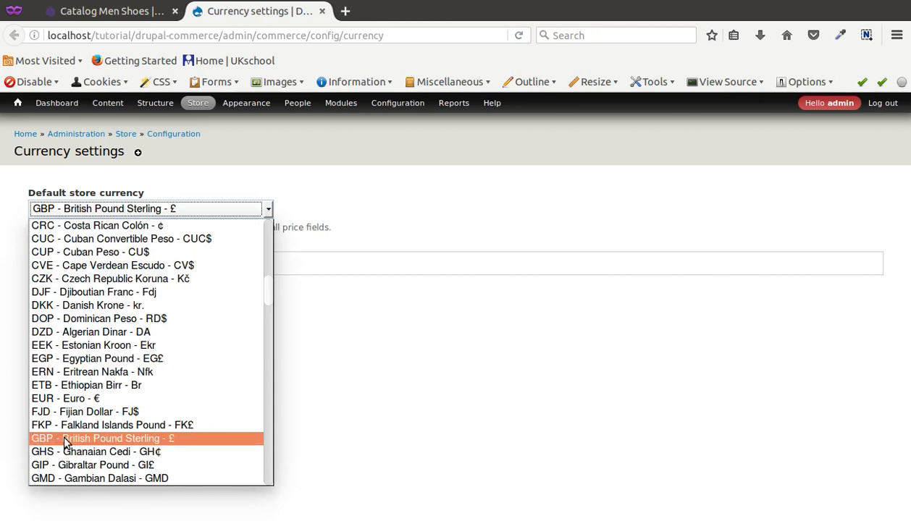
left_click(388, 217)
- Enable USD - United States Dollar among the store's enabled currencies and save the configuration
left_click(111, 268)
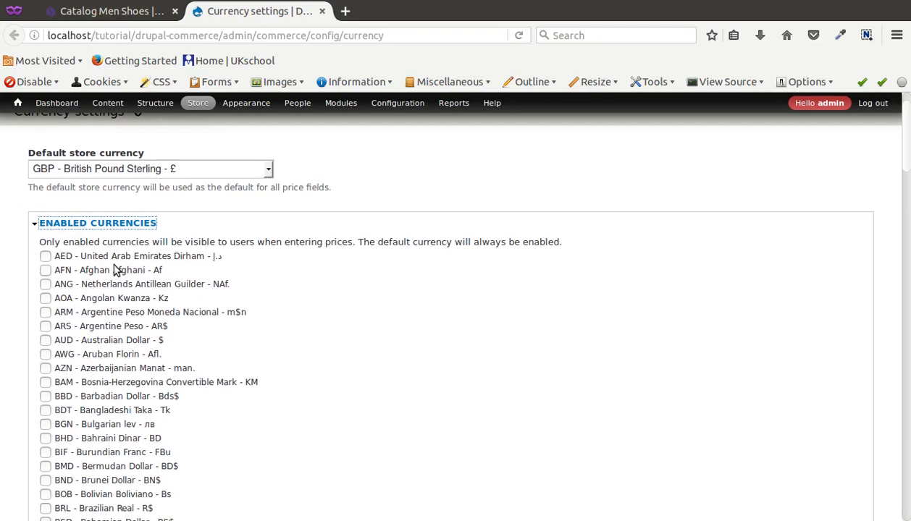
scroll(114, 270, "down", 20)
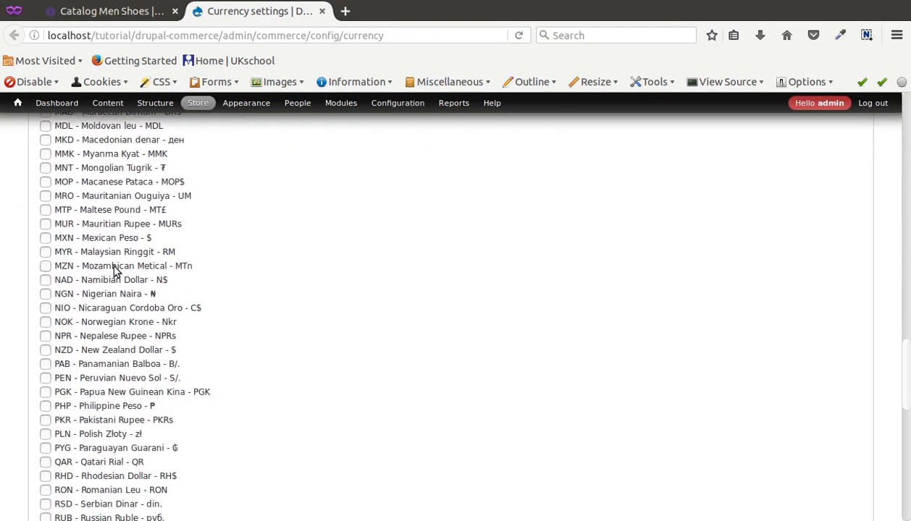
scroll(114, 270, "down", 10)
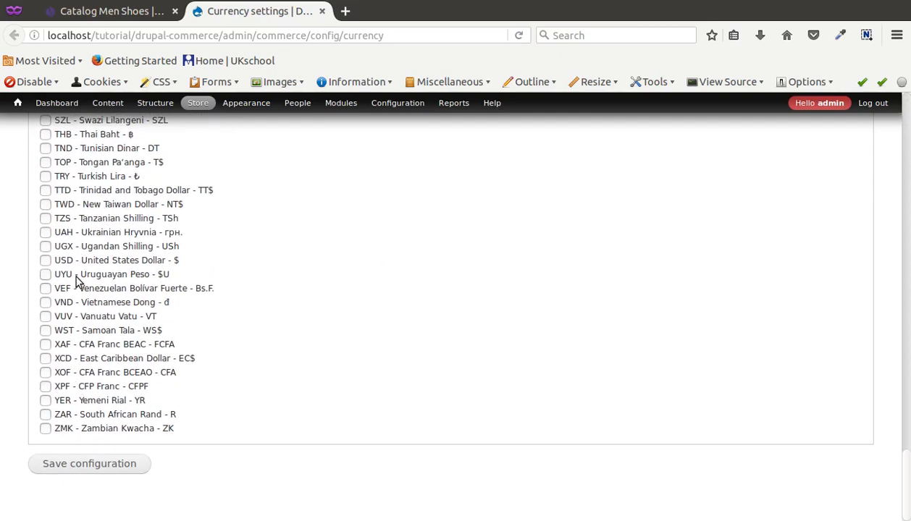
scroll(78, 283, "up", 5)
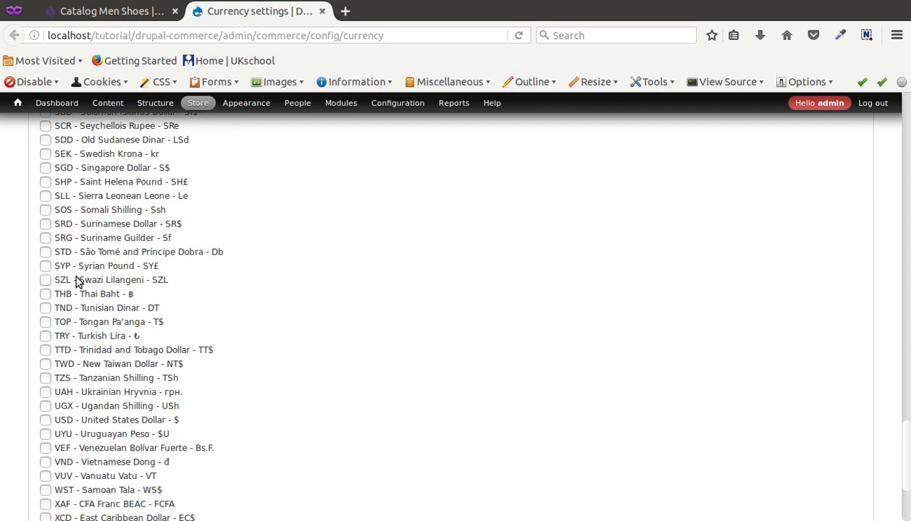
scroll(78, 283, "up", 2)
scroll(78, 282, "up", 3)
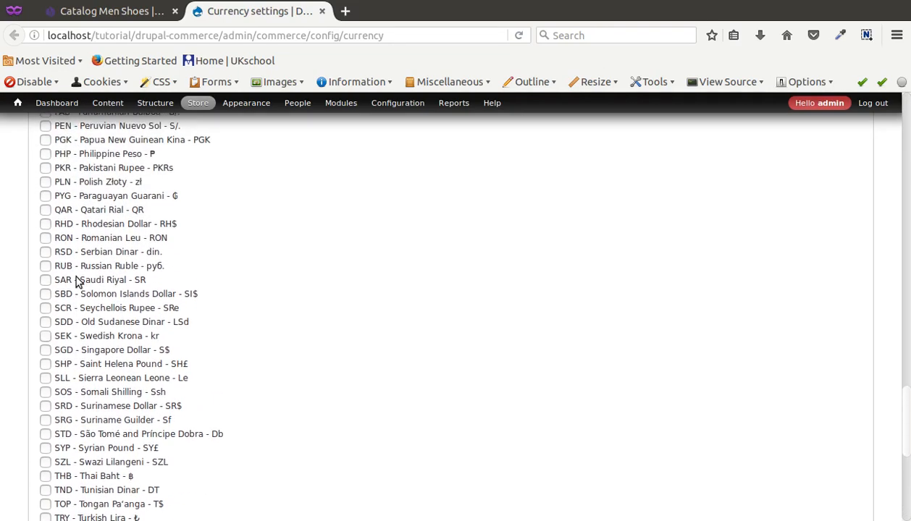
scroll(78, 282, "down", 5)
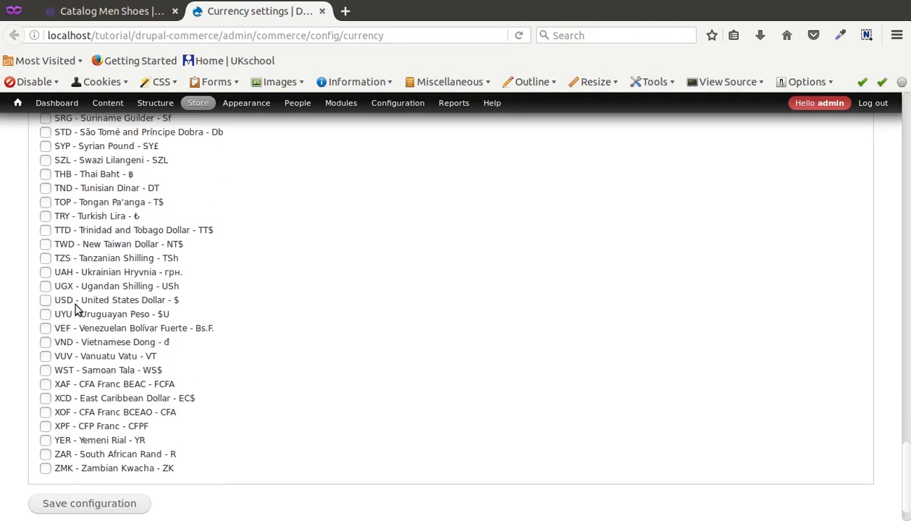
left_click(72, 302)
scroll(70, 508, "down", 1)
left_click(89, 464)
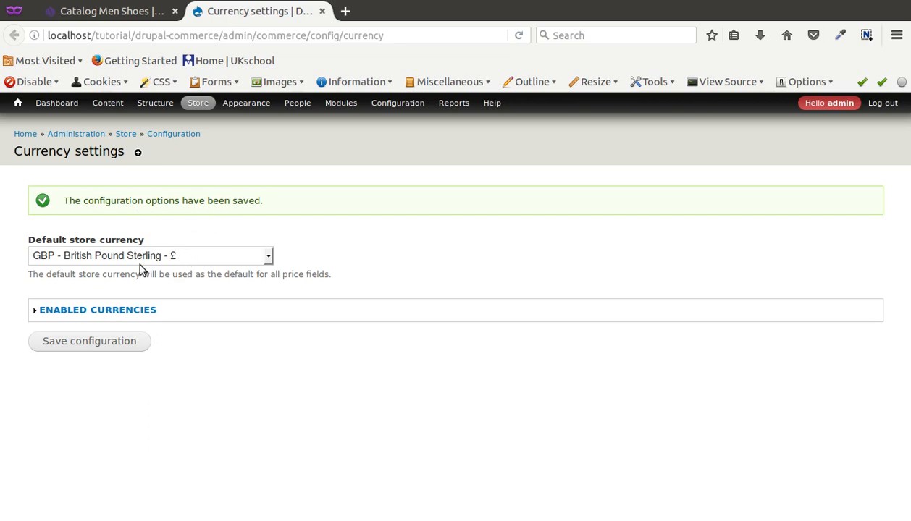
- Open product DC-1 from the store's product list in a separate page and examine its price currency choices
mouse_move(197, 103)
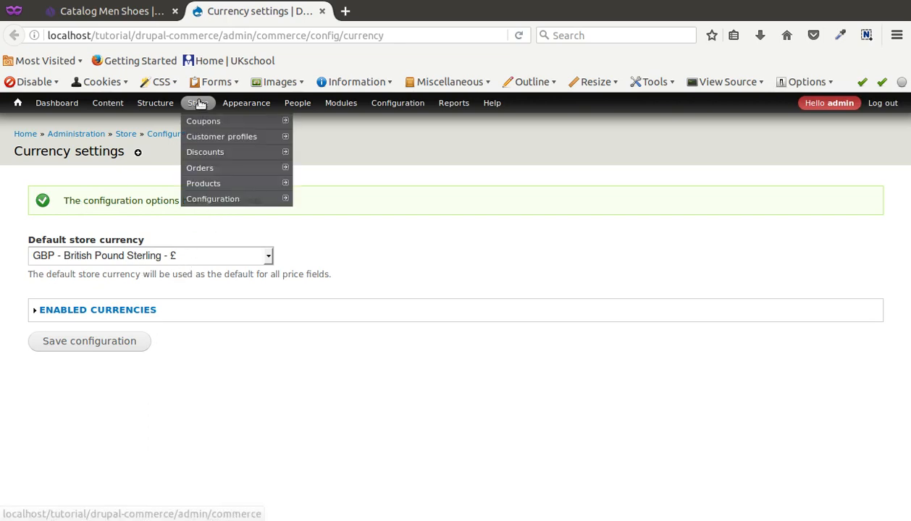
middle_click(205, 186)
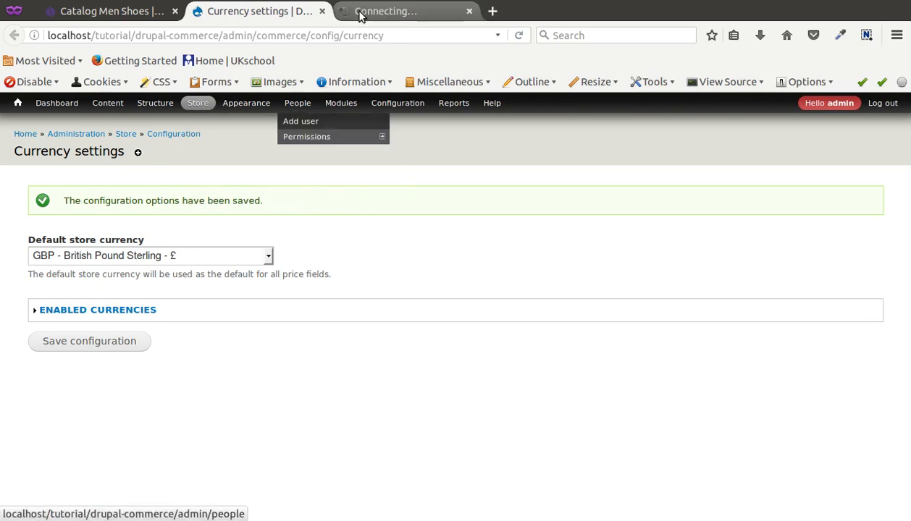
left_click(362, 12)
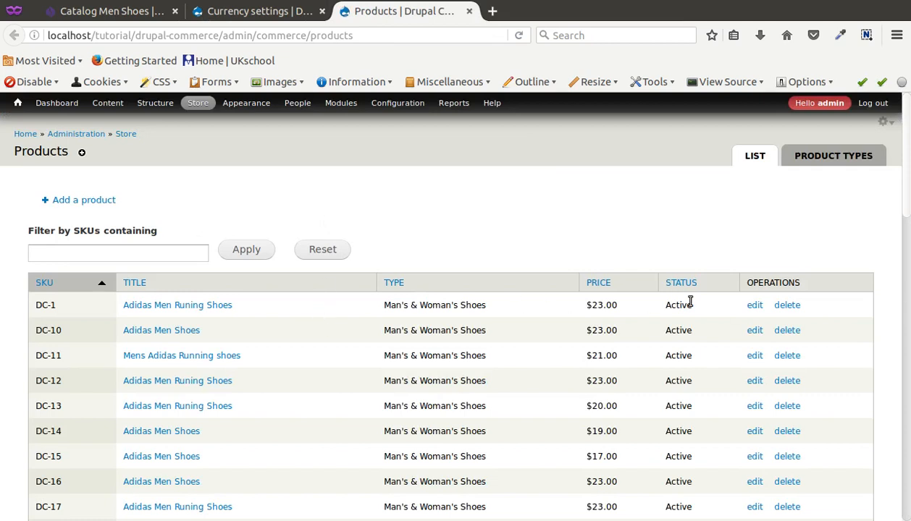
left_click(755, 305)
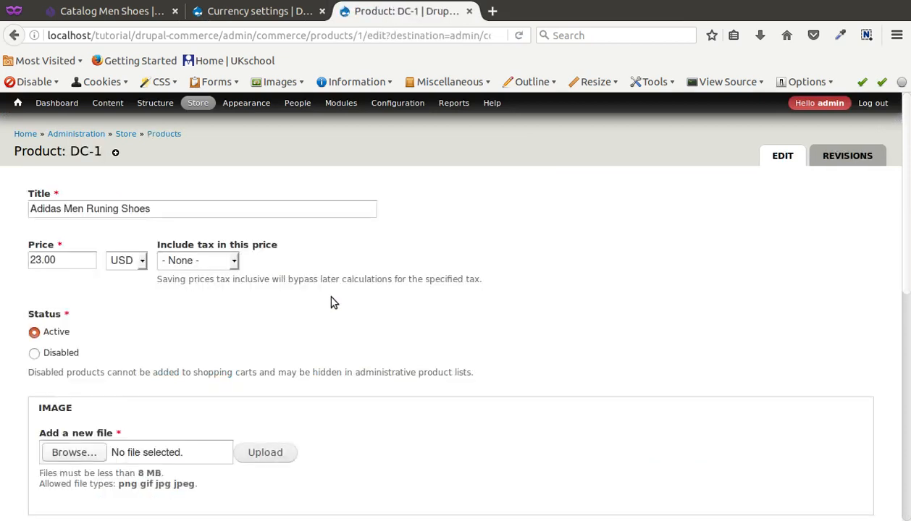
left_click(142, 264)
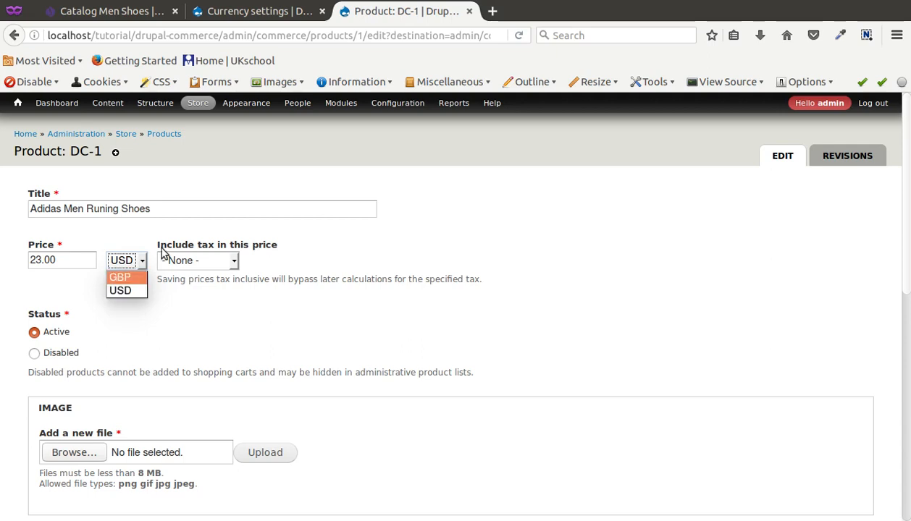
left_click(366, 188)
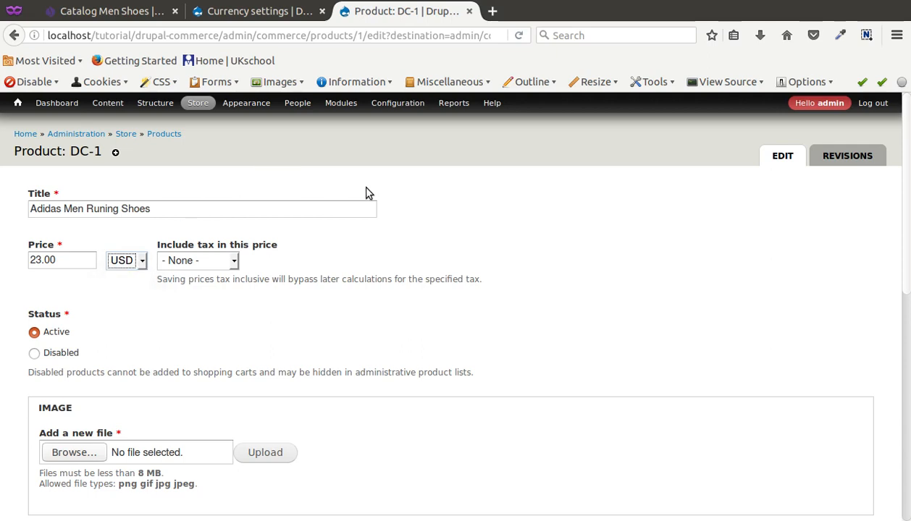
- Switch to Google Chrome and review the Commerce Multicurrency project page, from its features through its available downloads
mouse_move(204, 107)
key("alt+Tab")
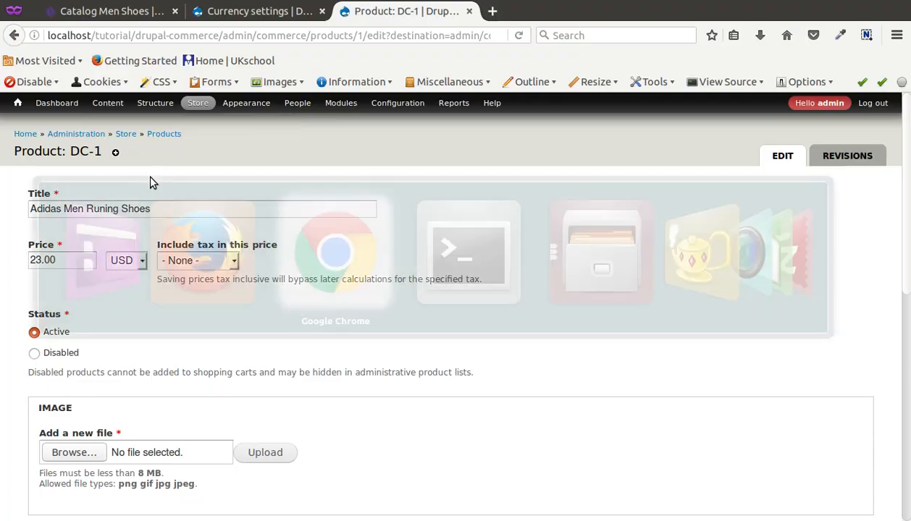
scroll(238, 299, "up", 3)
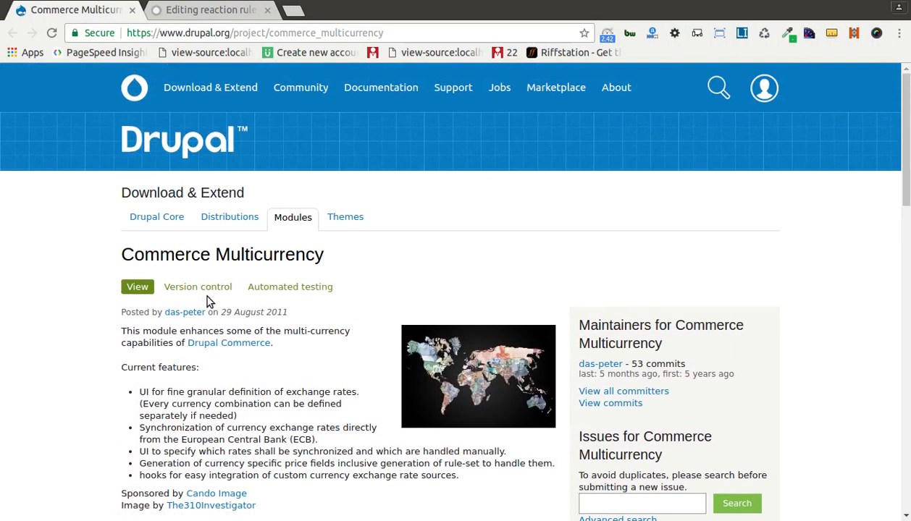
double_click(160, 253)
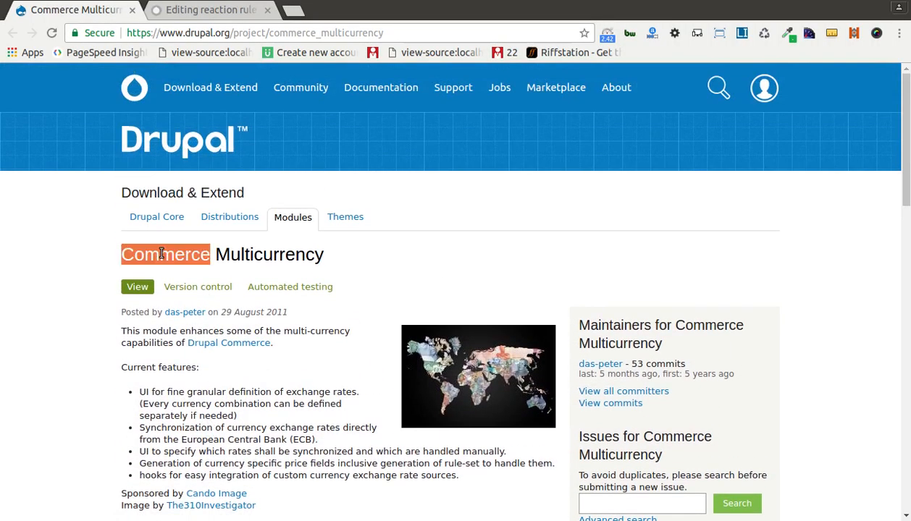
triple_click(282, 250)
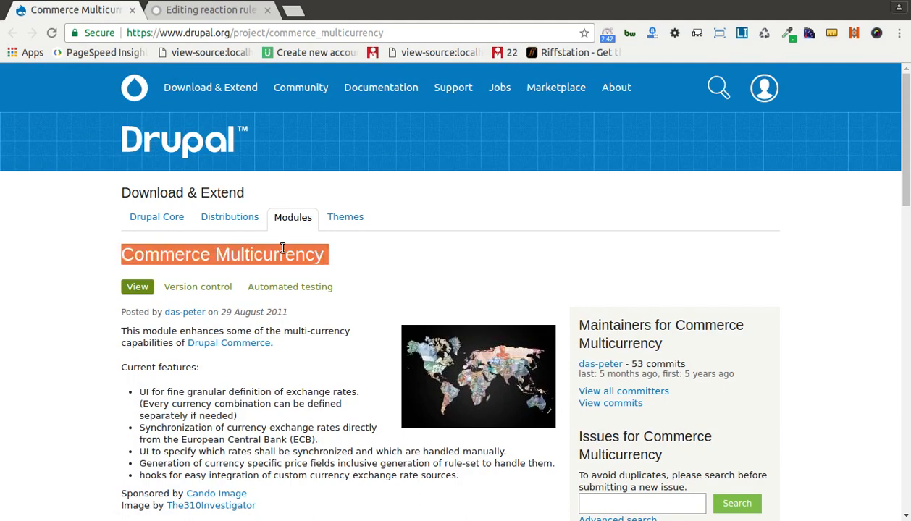
scroll(283, 250, "down", 3)
scroll(283, 252, "down", 4)
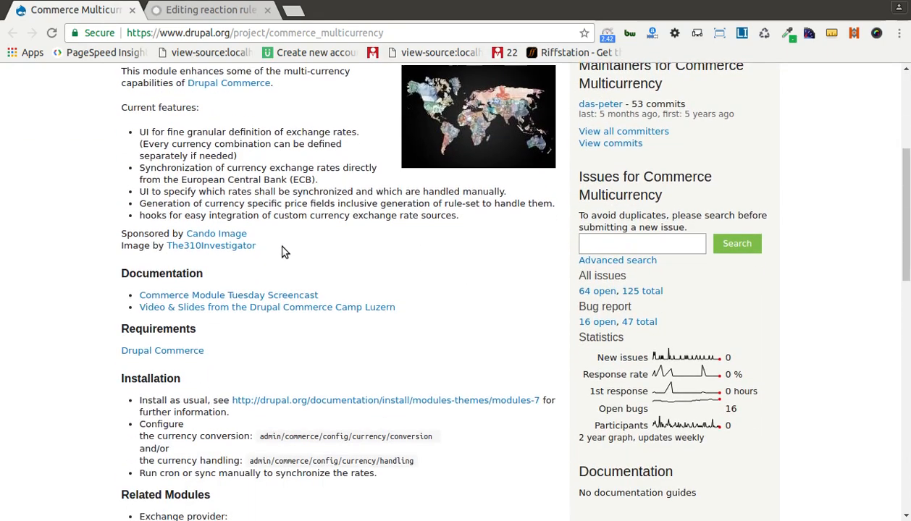
scroll(285, 251, "down", 5)
scroll(283, 248, "down", 15)
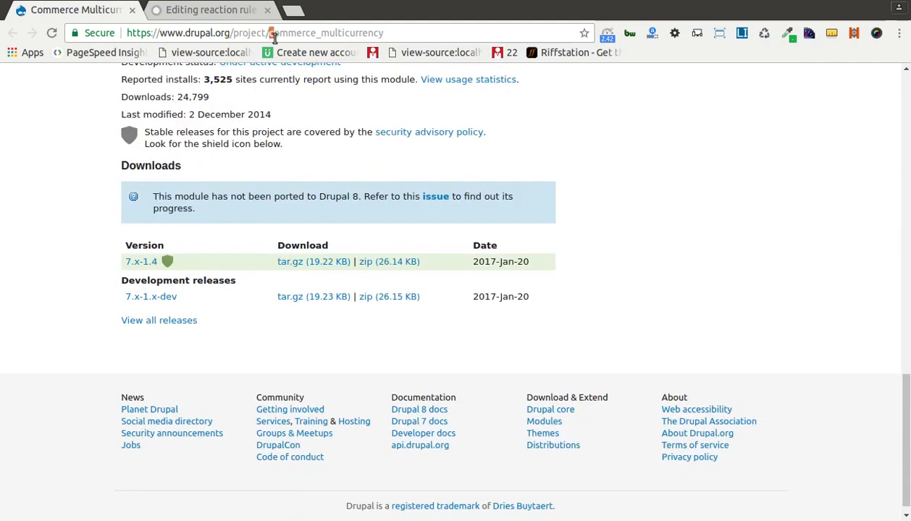
- Copy the project name commerce_multicurrency from the page address and download it in the terminal with "drush dl commerce_multicurrency"
left_click_drag(270, 34, 409, 37)
key("ctrl+c")
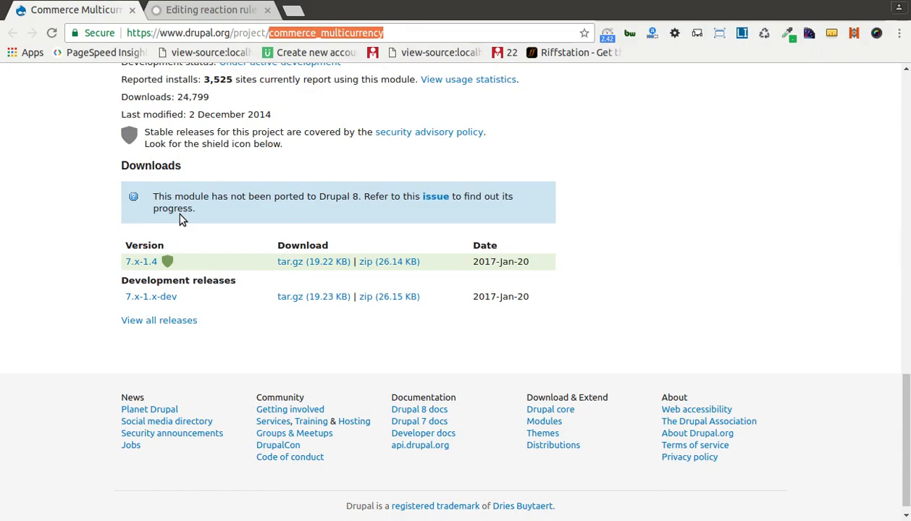
left_click(91, 231)
key("alt+Tab")
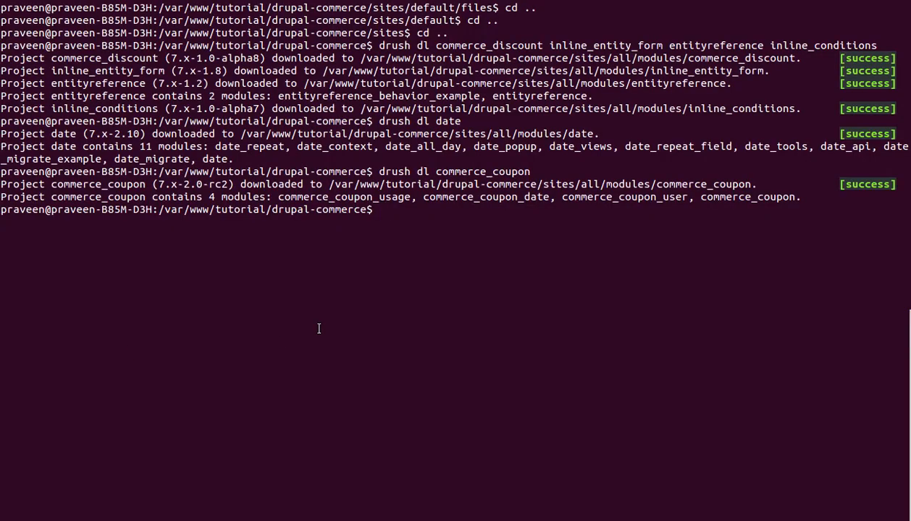
type("drush dl")
key("ctrl+shift+v")
key("Return")
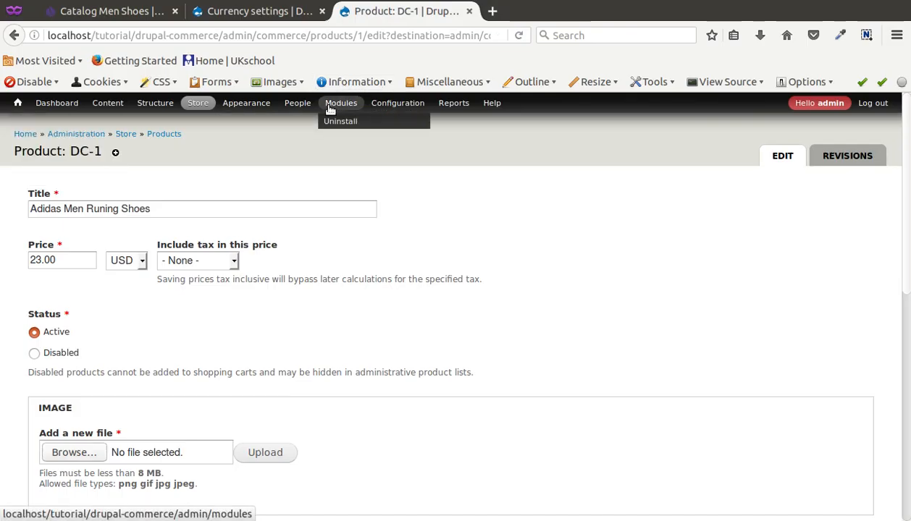
- Open the Drupal site's modules page in Firefox and filter the module list by "multi"
left_click(331, 108)
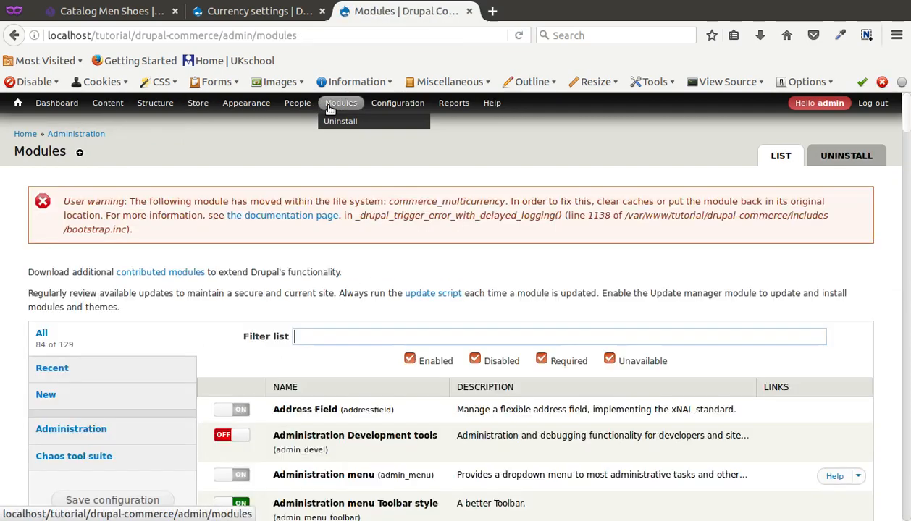
left_click(227, 18)
left_click(398, 11)
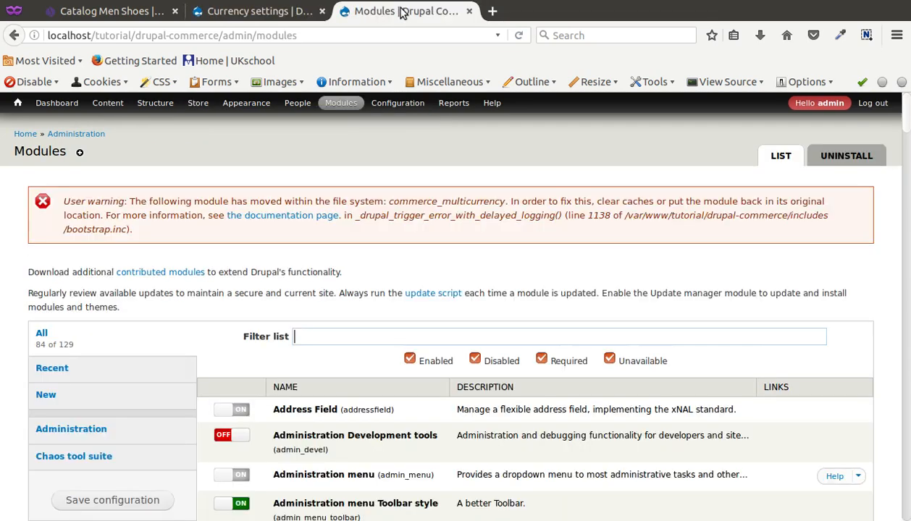
type("multu")
key("BackSpace")
key("BackSpace")
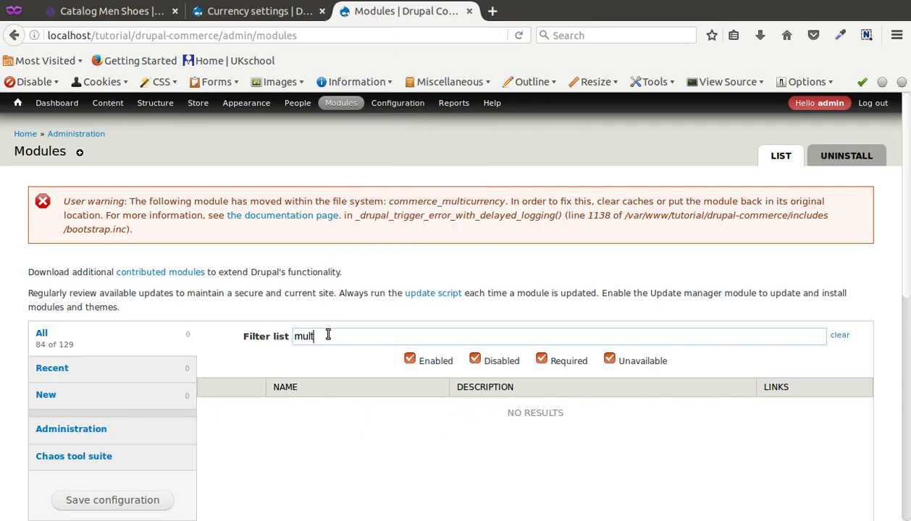
type("ti")
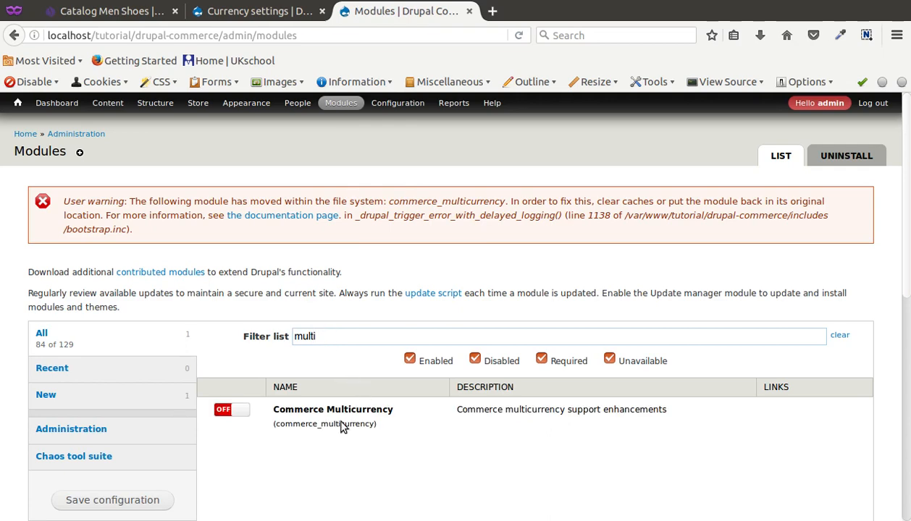
- Enable the Commerce Multicurrency module and save the module configuration
left_click(225, 410)
scroll(447, 417, "down", 2)
left_click(149, 498)
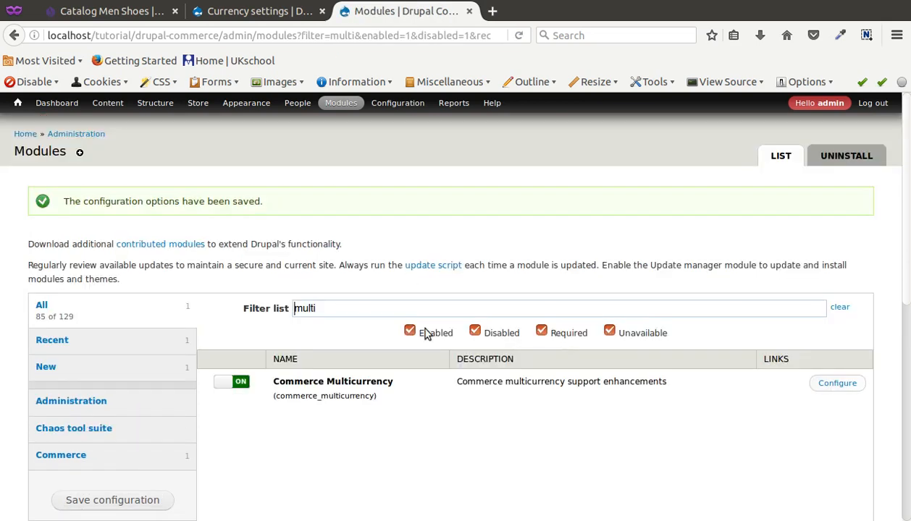
- Reload the store's currency settings and open currency handling to review the dedicated price fields for Man's & Woman's Shoes
left_click(234, 1)
left_click(257, 150)
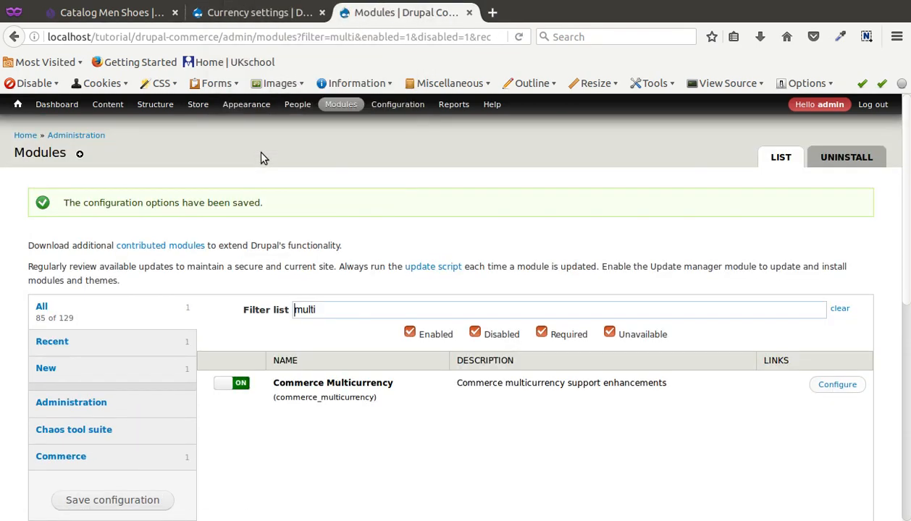
left_click(259, 12)
key("F5")
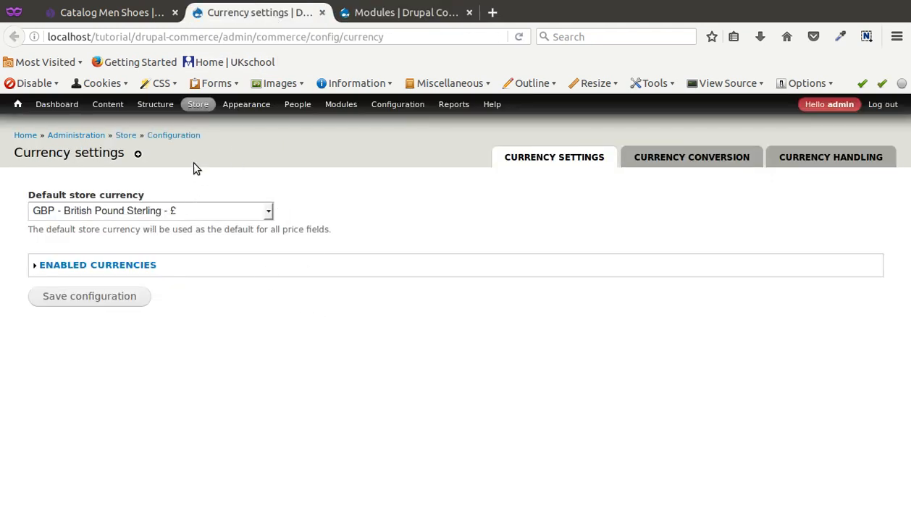
mouse_move(178, 95)
mouse_move(212, 206)
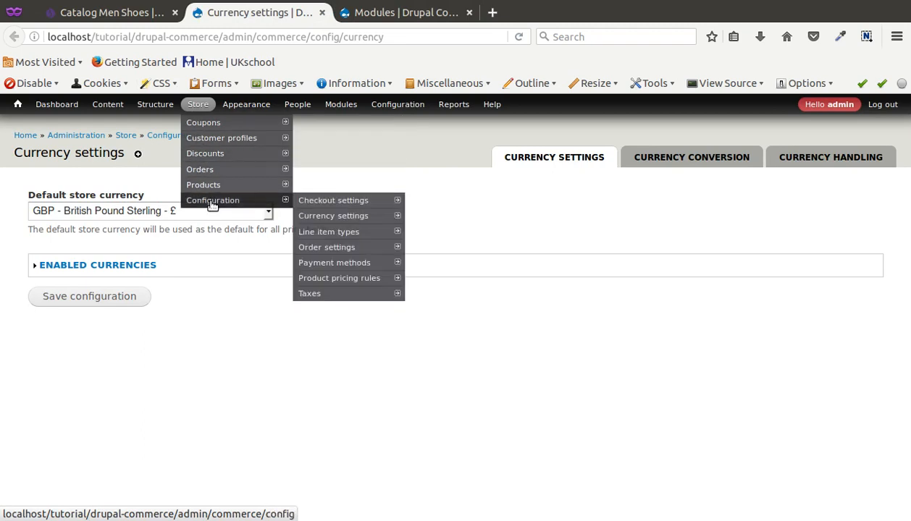
mouse_move(309, 215)
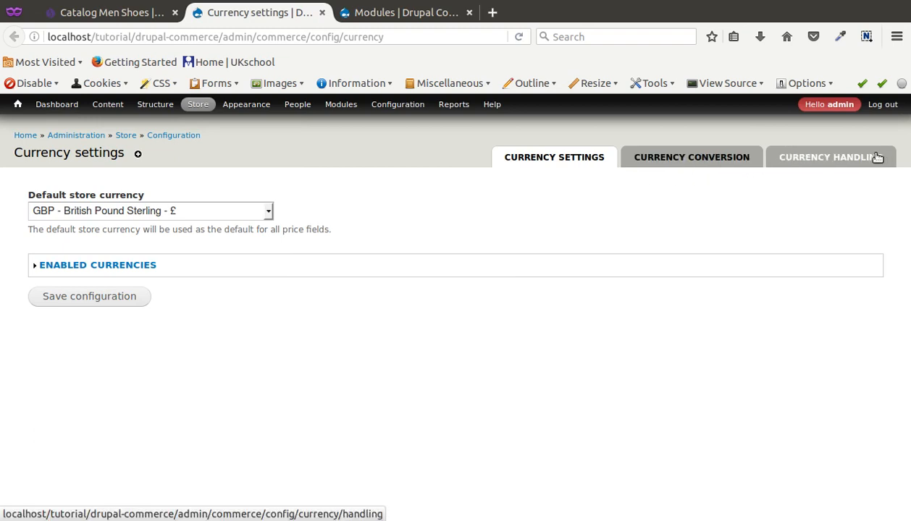
left_click(853, 159)
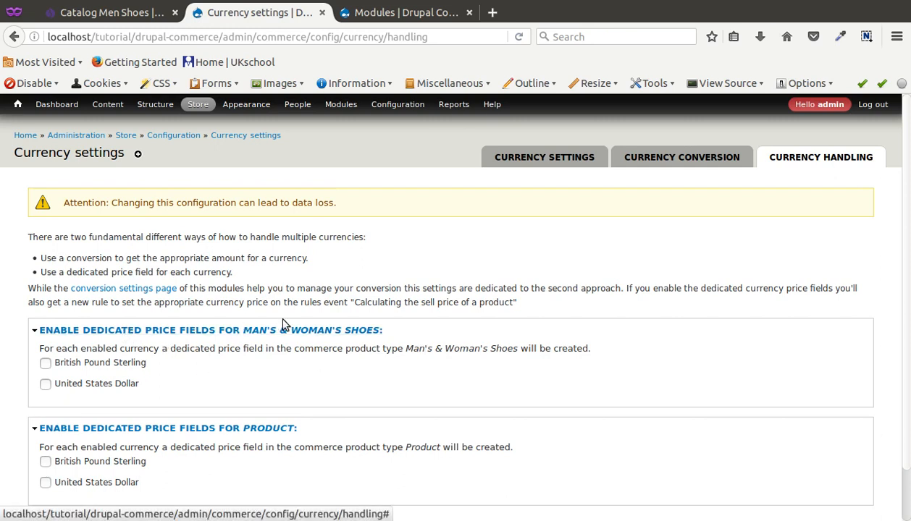
mouse_move(244, 344)
left_mouse_down()
mouse_move(197, 325)
mouse_move(246, 332)
left_mouse_up()
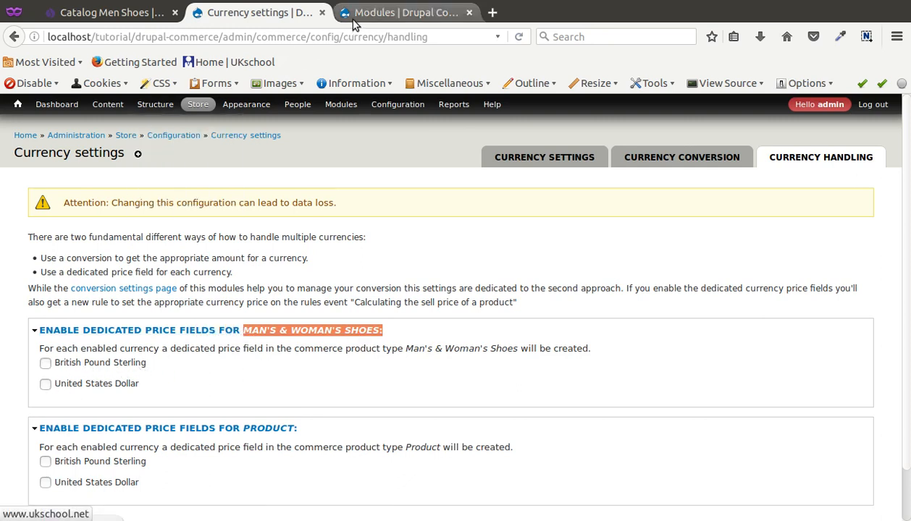
- Open the store's product list in a new tab, edit product DC-1 and inspect its price currency options
mouse_move(210, 129)
mouse_move(204, 186)
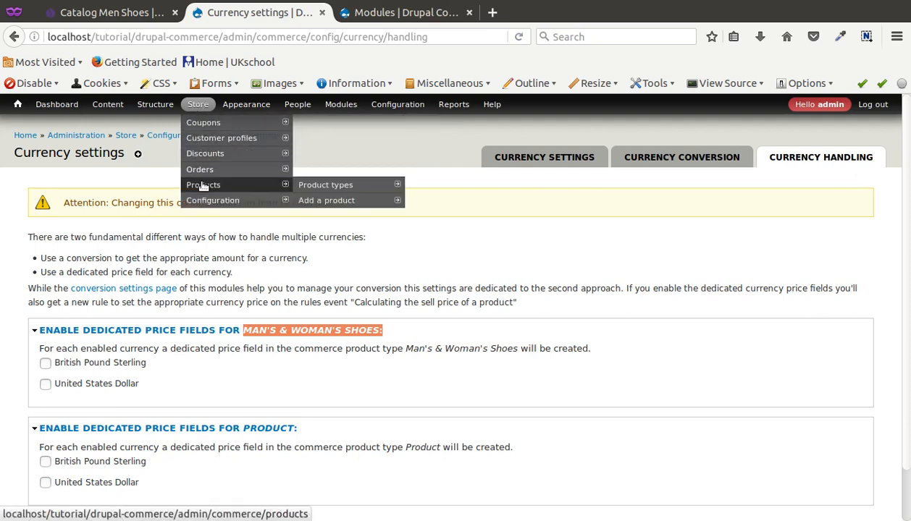
right_click(239, 184)
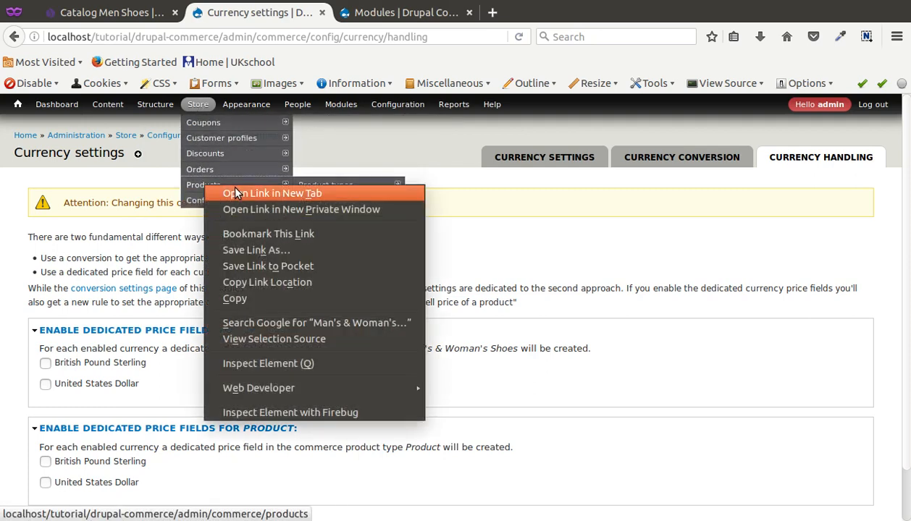
left_click(261, 191)
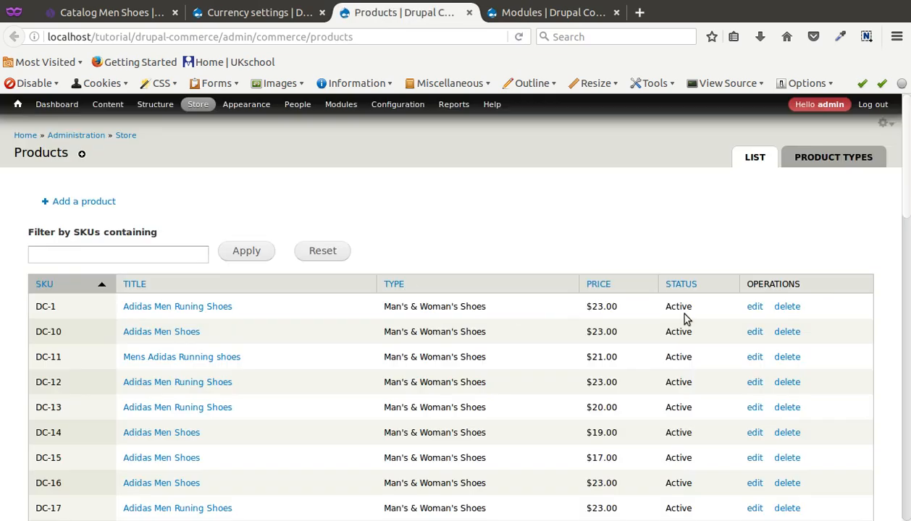
left_click(754, 307)
left_click(63, 249)
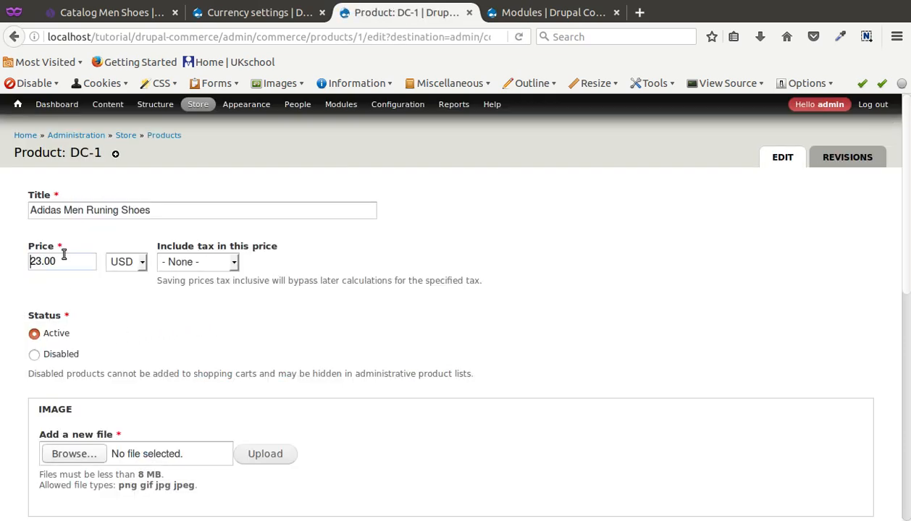
left_click(115, 263)
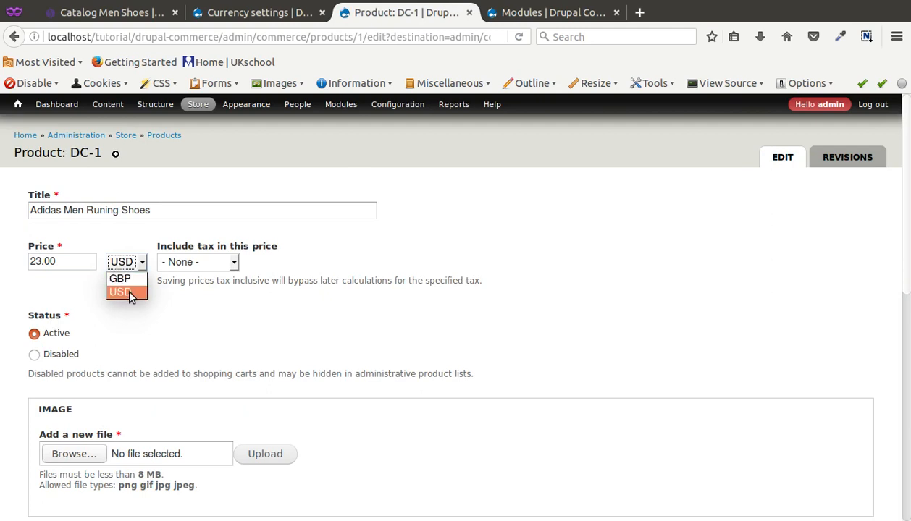
left_click(127, 290)
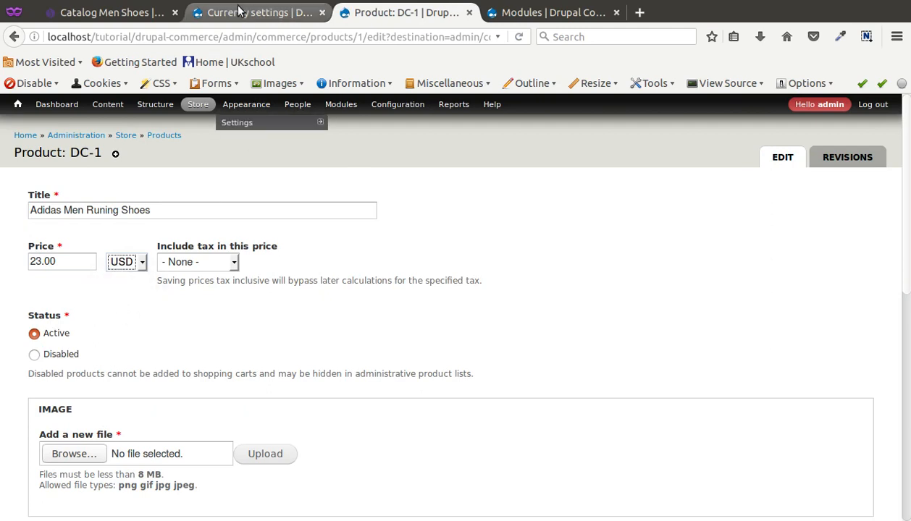
left_click(125, 261)
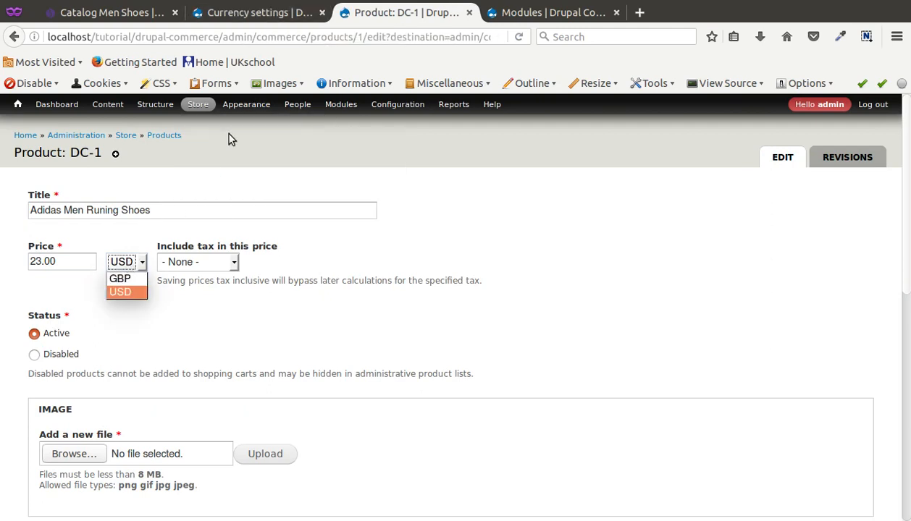
- Try a dedicated United States Dollar price field for Man's & Woman's Shoes, clear it again and compare with the DC-1 product form
left_click(265, 22)
left_click(239, 18)
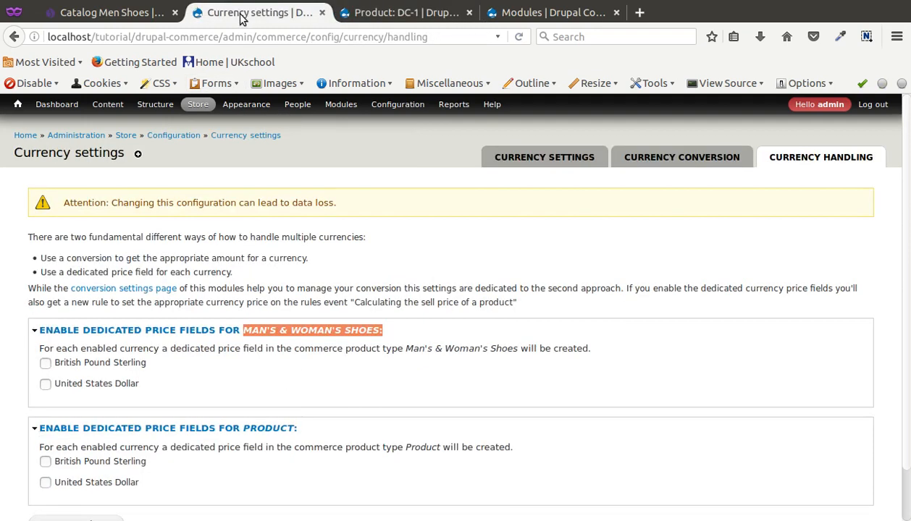
left_click(72, 385)
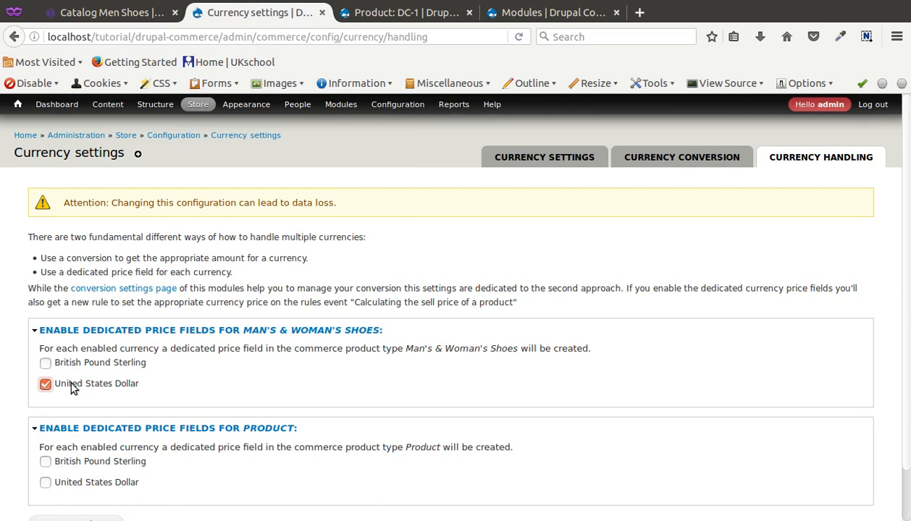
left_click(72, 387)
scroll(91, 489, "down", 1)
scroll(90, 492, "down", 1)
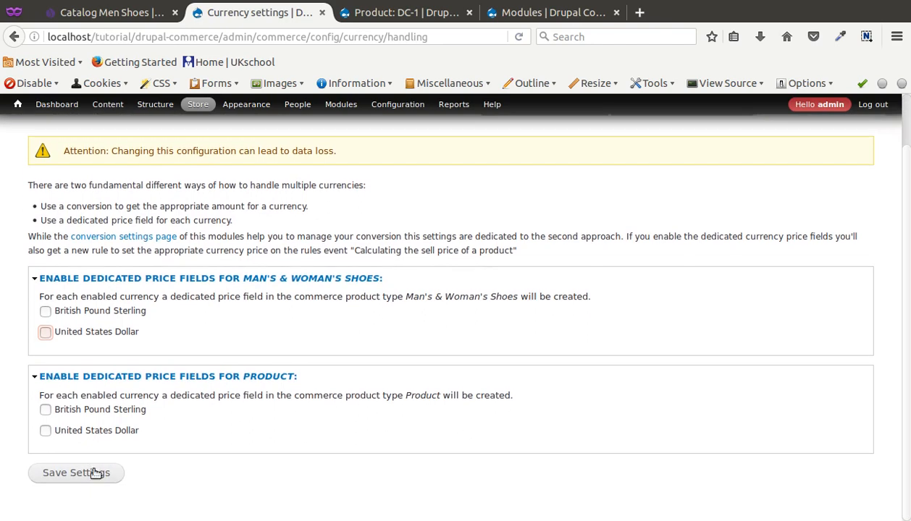
scroll(91, 472, "up", 2)
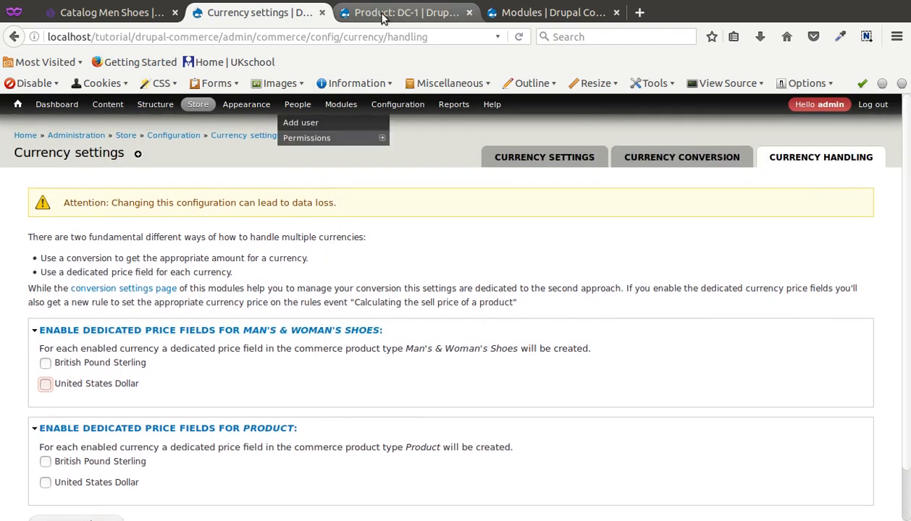
left_click(403, 12)
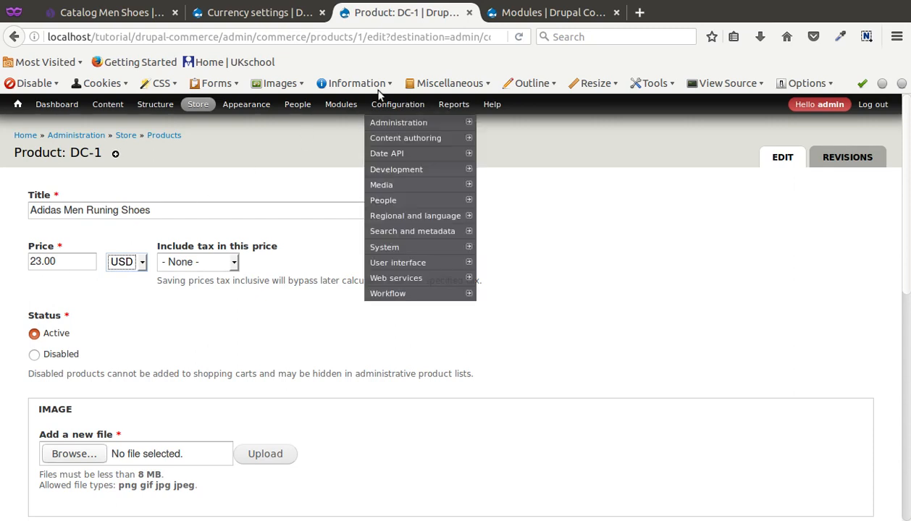
left_click(523, 10)
left_click(423, 18)
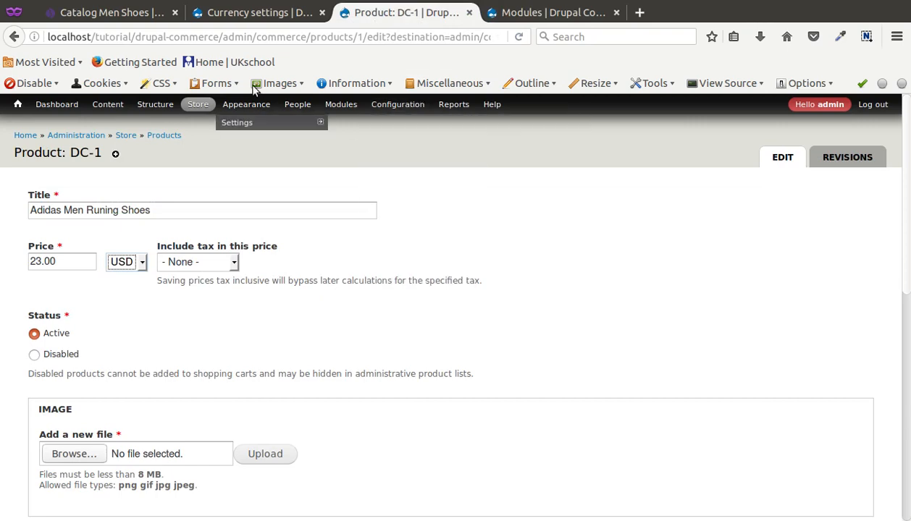
left_click(238, 18)
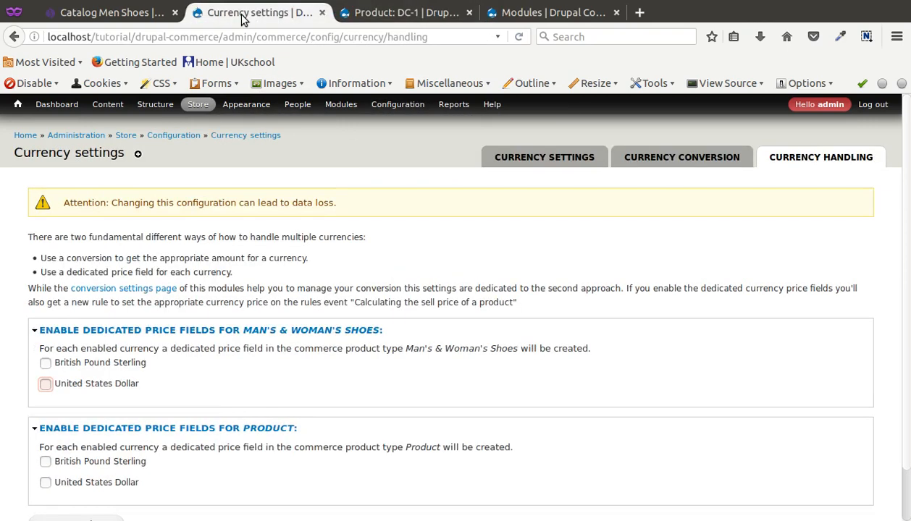
- Open the currency conversion settings, check the exchange rate services and expand the British Pound Sterling rates
left_click(654, 162)
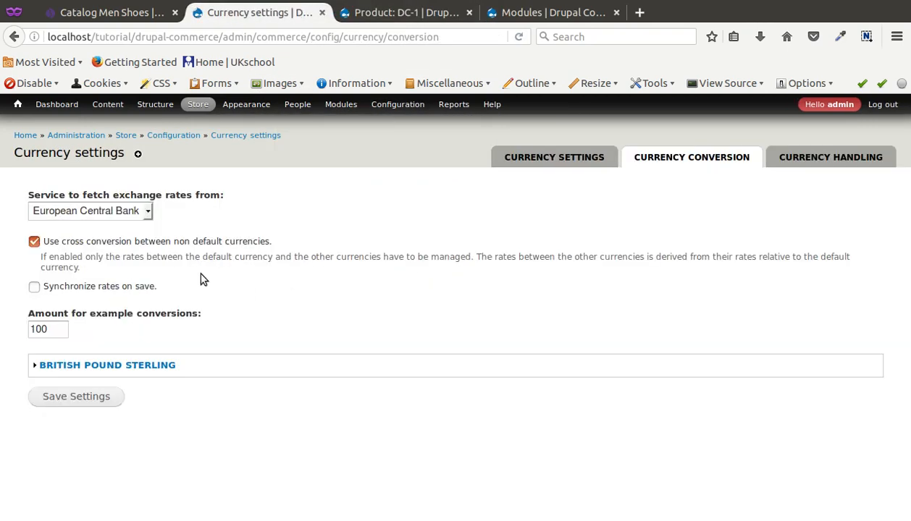
left_click(101, 217)
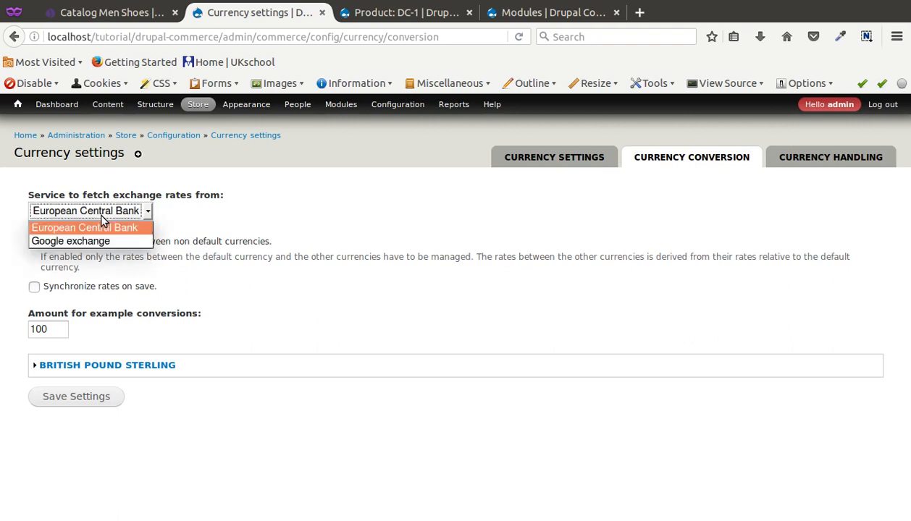
left_click(102, 219)
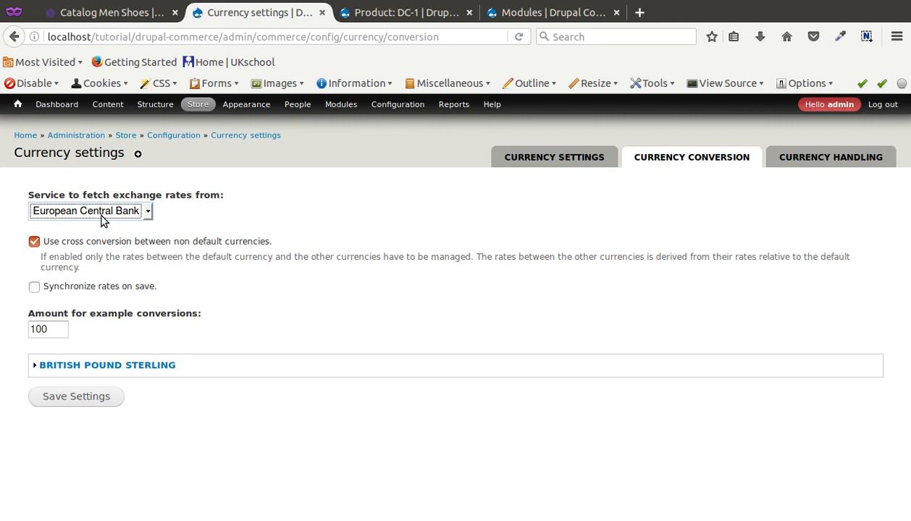
left_click(68, 366)
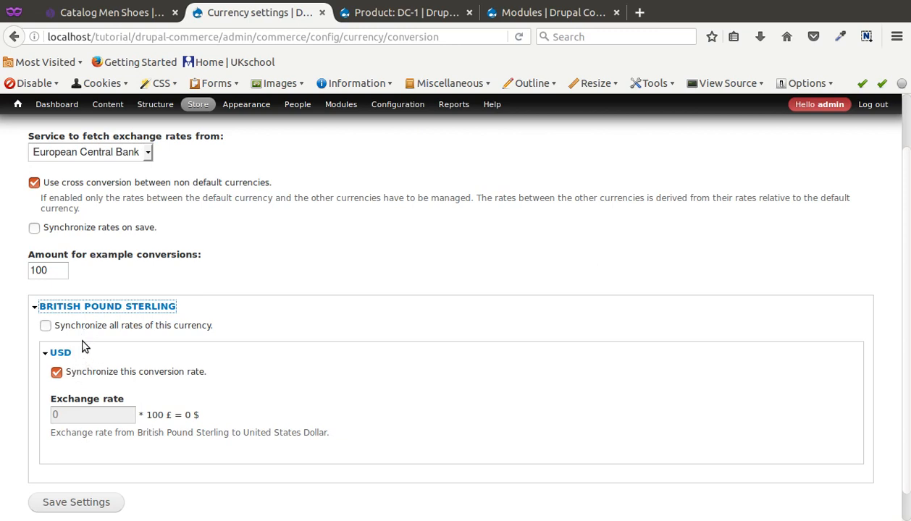
scroll(65, 467, "down", 1)
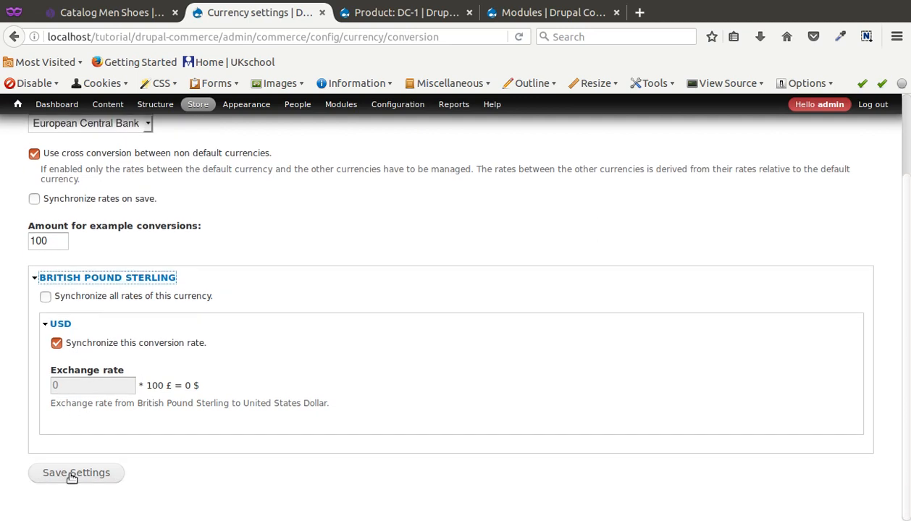
left_click(71, 475)
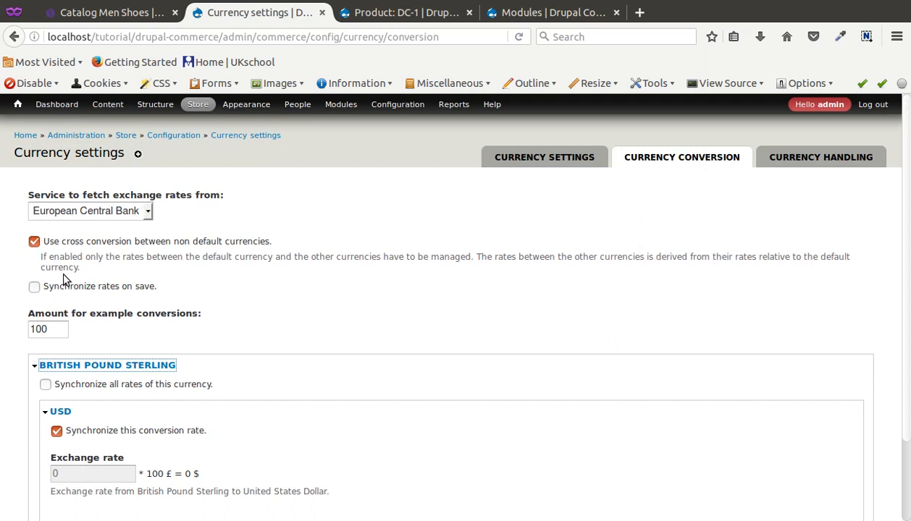
- Try Google exchange as the exchange rate service and switch back to European Central Bank
left_click(88, 210)
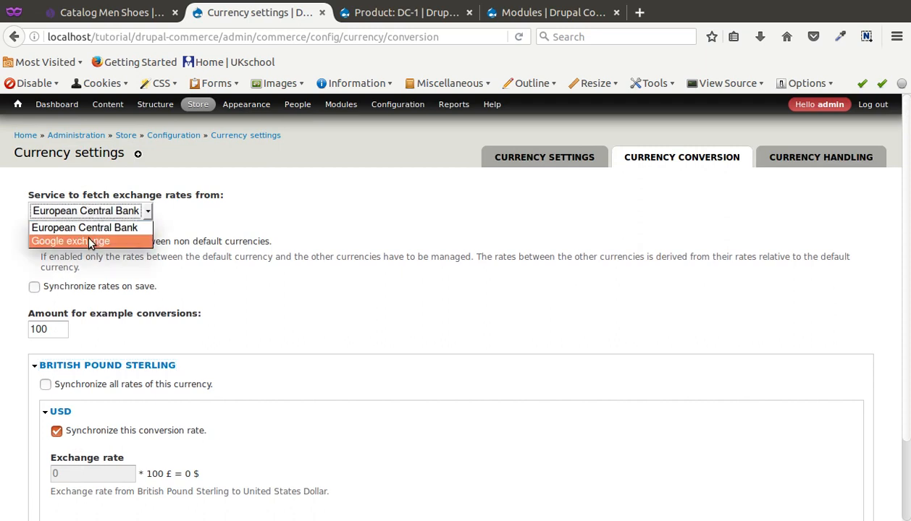
left_click(89, 242)
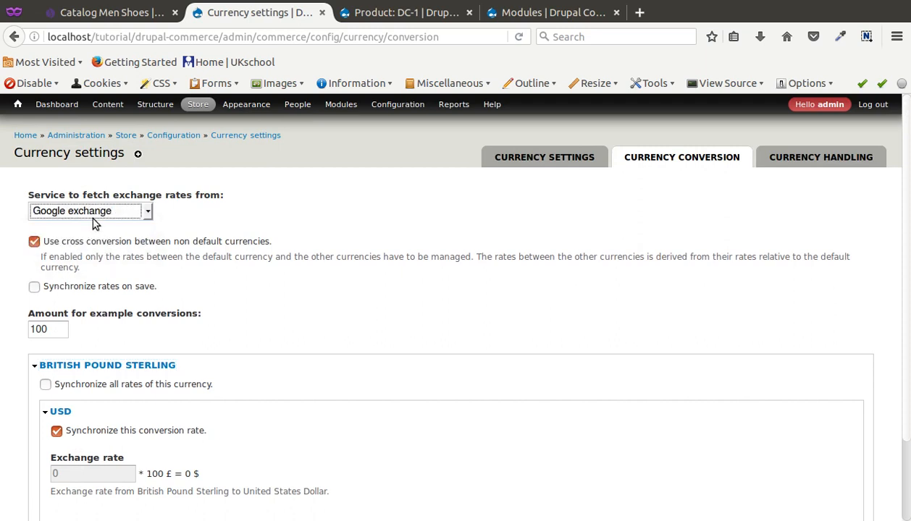
left_click(92, 217)
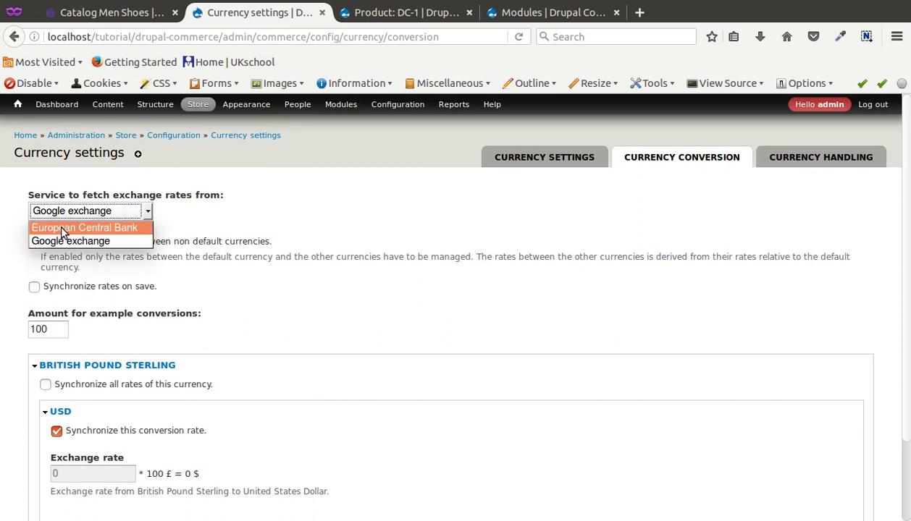
left_click(81, 229)
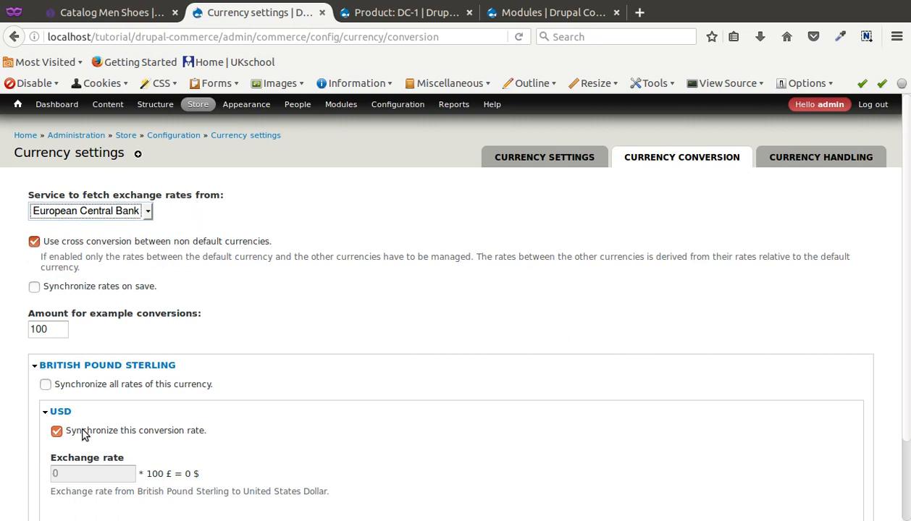
- Turn off synchronization for the British Pound to USD rate, set the exchange rate to .50 and save the settings
left_click(57, 431)
scroll(80, 410, "down", 2)
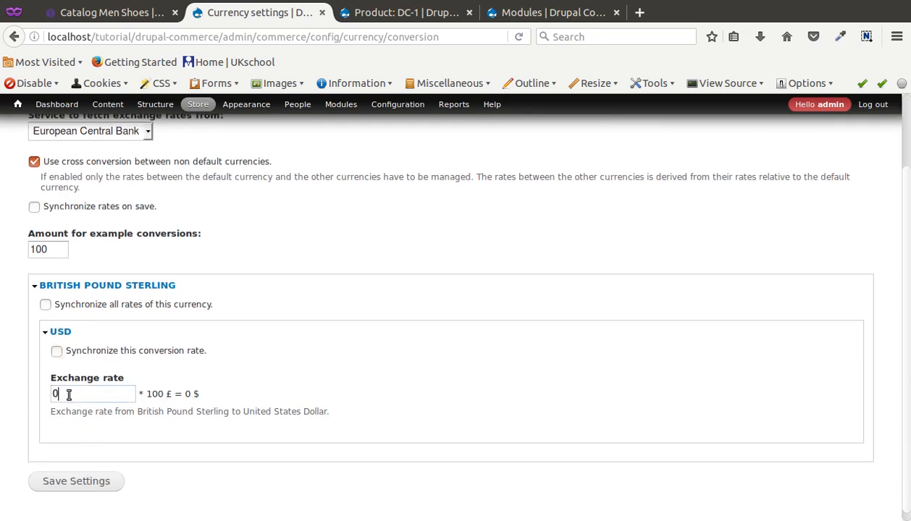
left_click_drag(67, 393, 52, 387)
type("2")
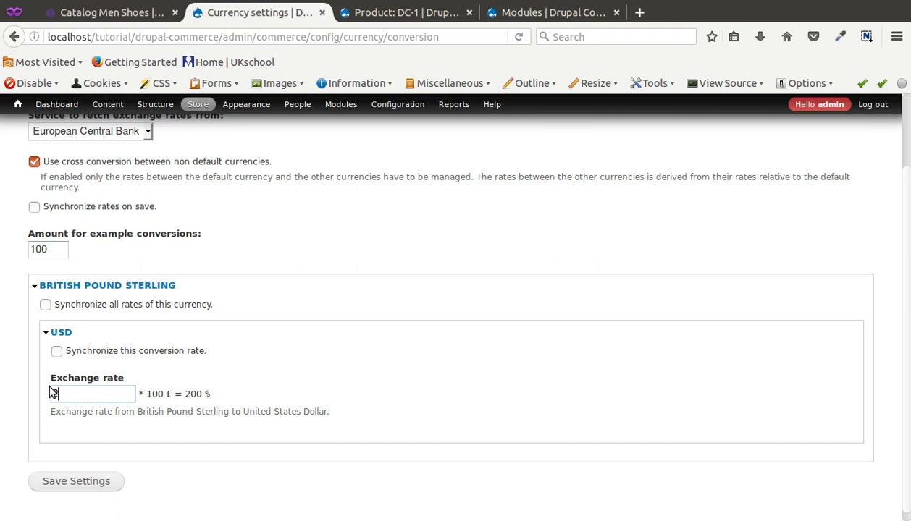
key("BackSpace")
type("50")
left_click_drag(152, 394, 176, 394)
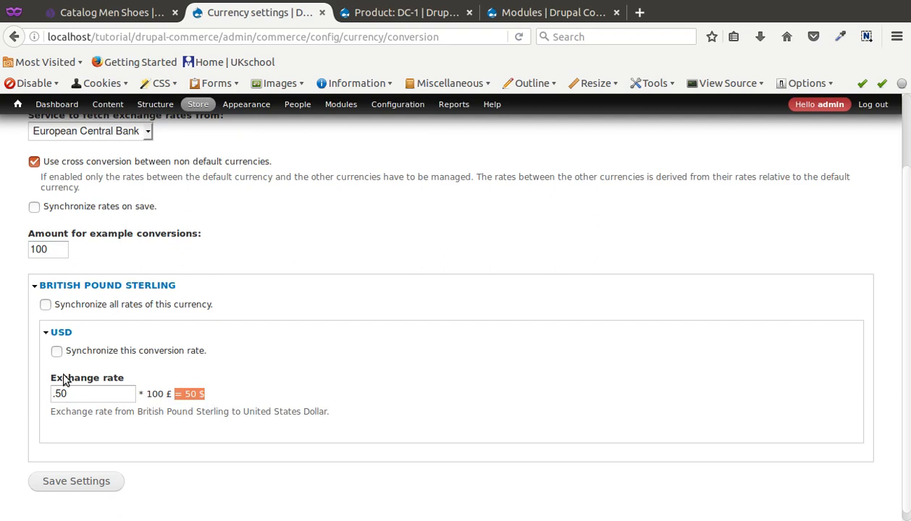
left_click(76, 482)
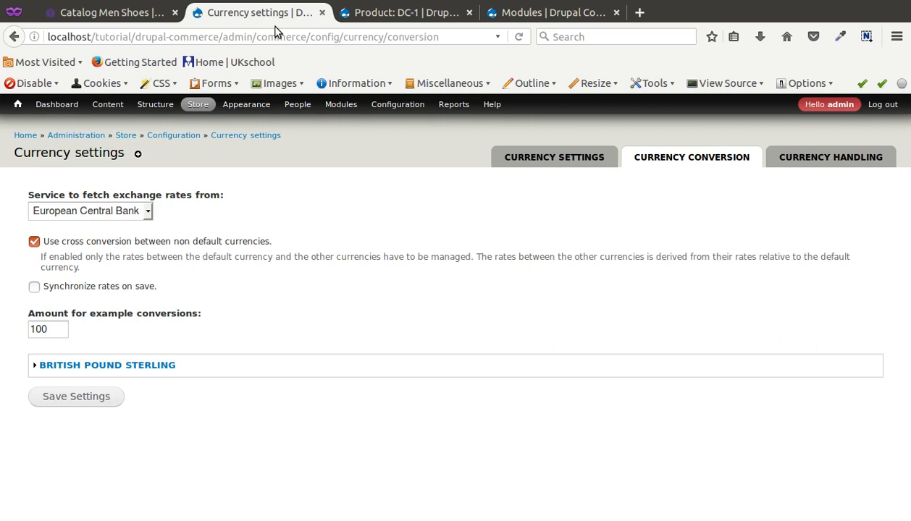
- Open the Blocks administration page in a separate browser tab
mouse_move(154, 105)
mouse_move(150, 127)
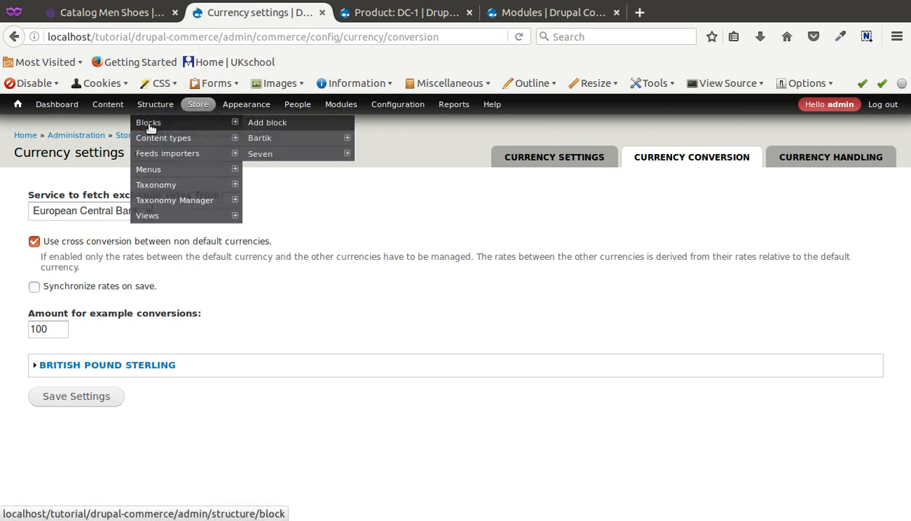
right_click(150, 128)
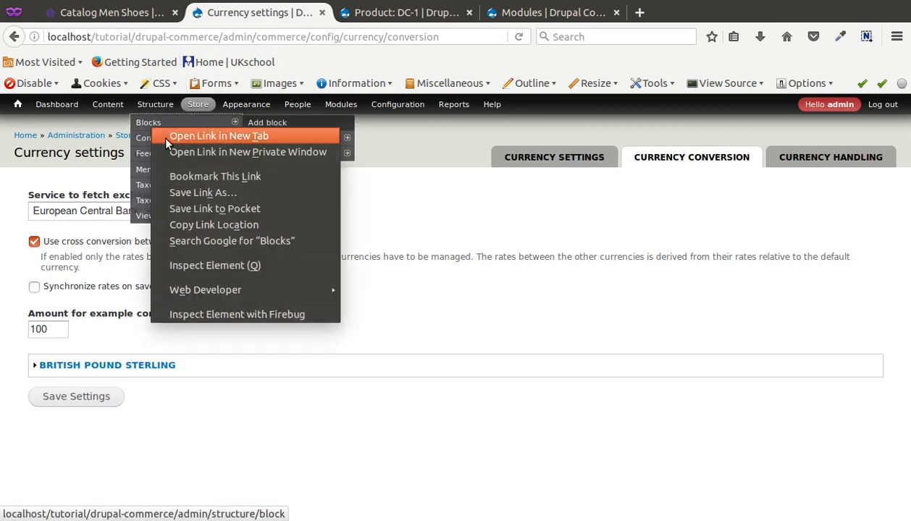
left_click(163, 136)
left_click(384, 23)
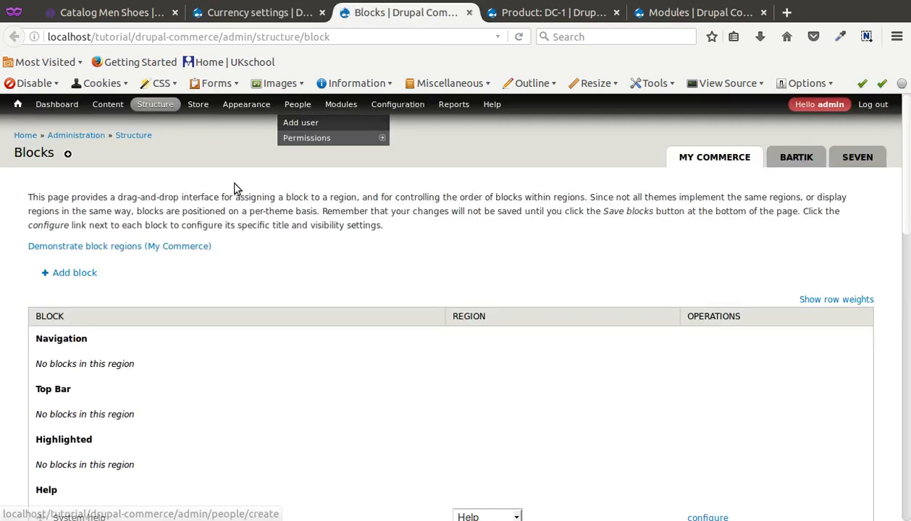
- Find the disabled Currency Menu Selector and Currency Selector blocks and open each one's configuration in its own browser tab
scroll(197, 279, "down", 2)
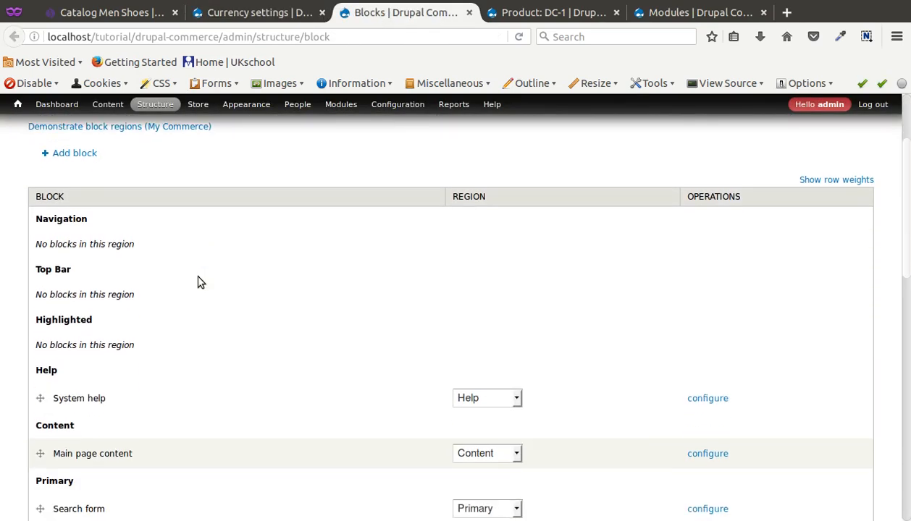
scroll(201, 282, "down", 6)
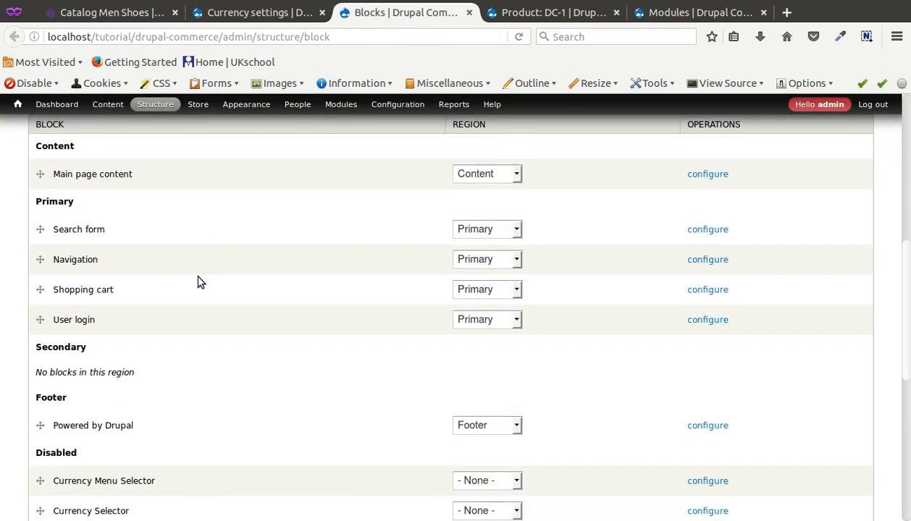
scroll(200, 282, "down", 3)
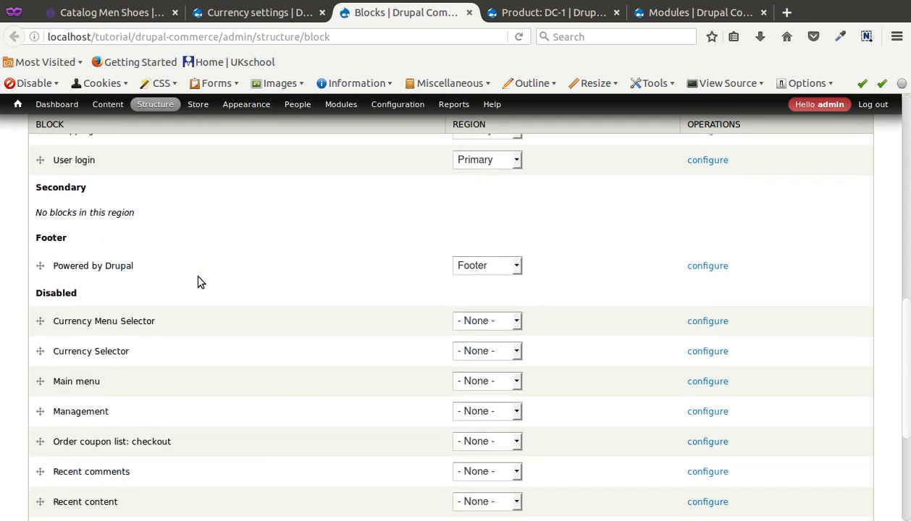
triple_click(92, 322)
triple_click(94, 348)
double_click(93, 320)
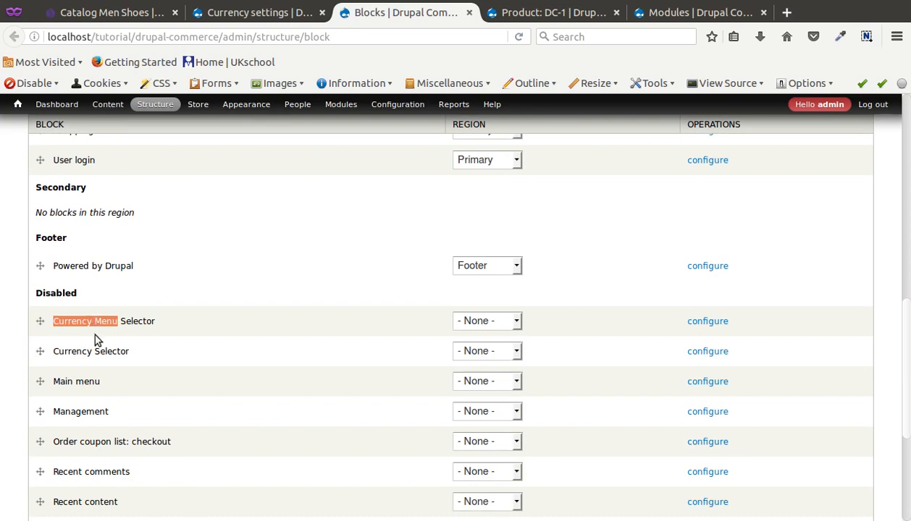
triple_click(97, 352)
left_click(98, 352)
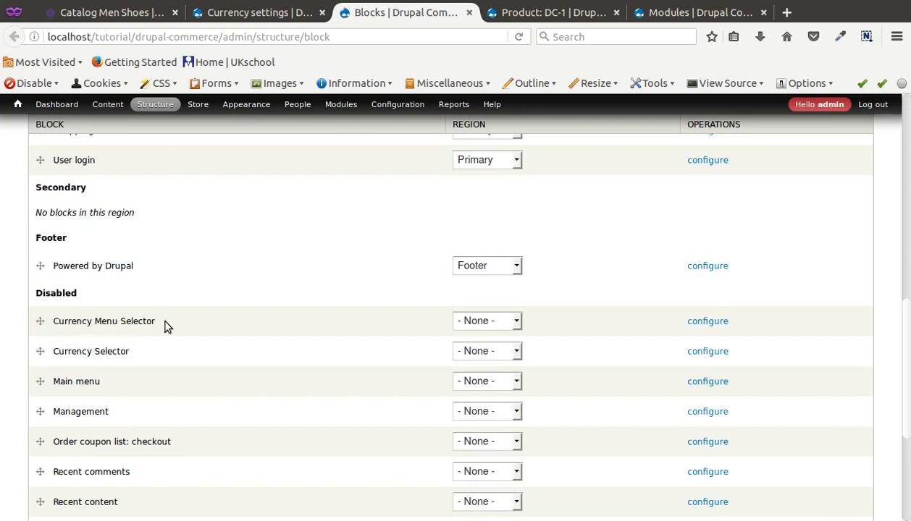
double_click(101, 350)
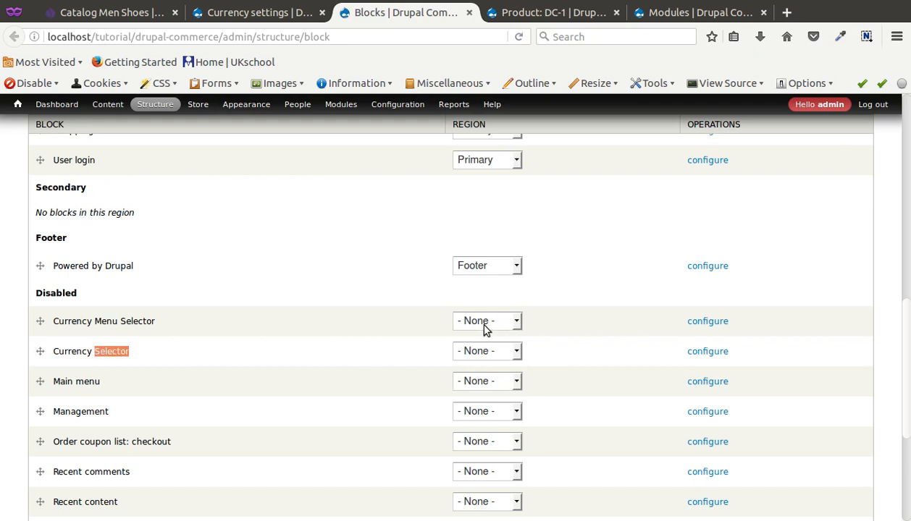
middle_click(717, 325)
middle_click(710, 350)
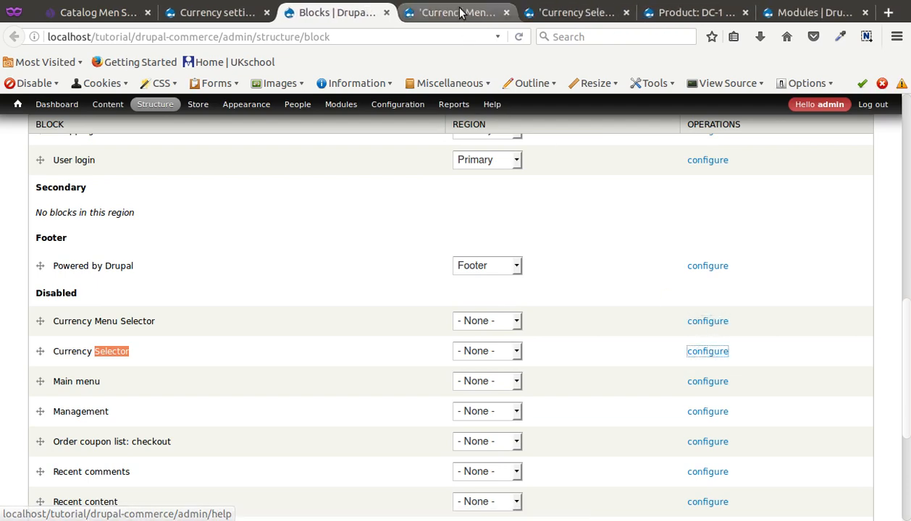
- Assign the Currency Menu Selector block to the Primary region of the My Commerce theme and save the block
key("ctrl+Tab")
scroll(269, 329, "down", 4)
scroll(269, 330, "up", 4)
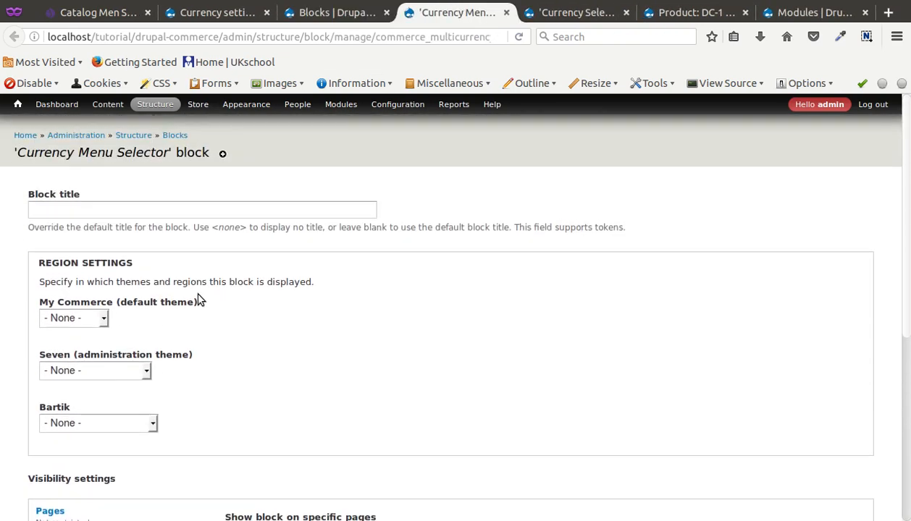
left_click(75, 318)
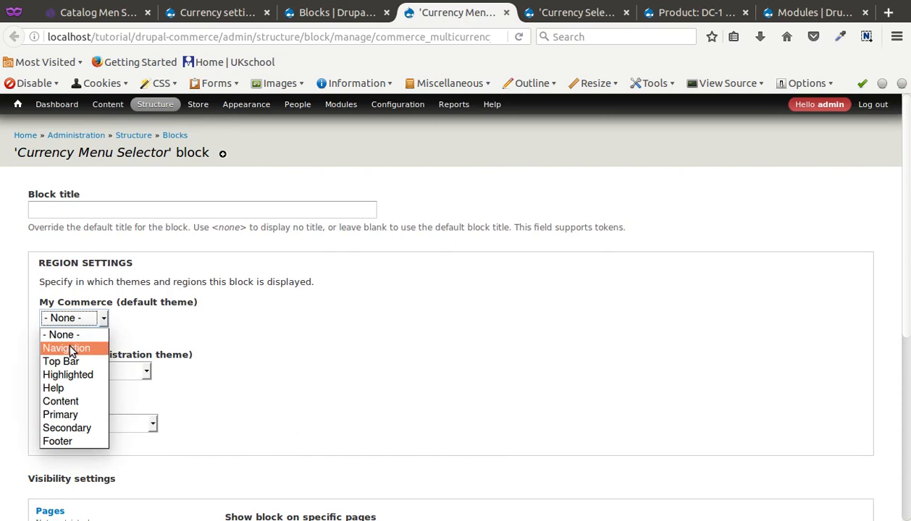
left_click(64, 414)
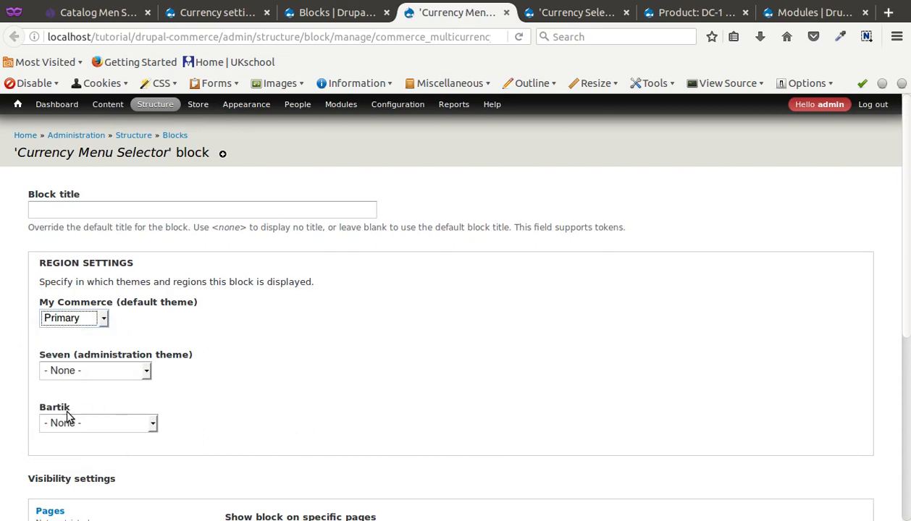
scroll(220, 382, "down", 7)
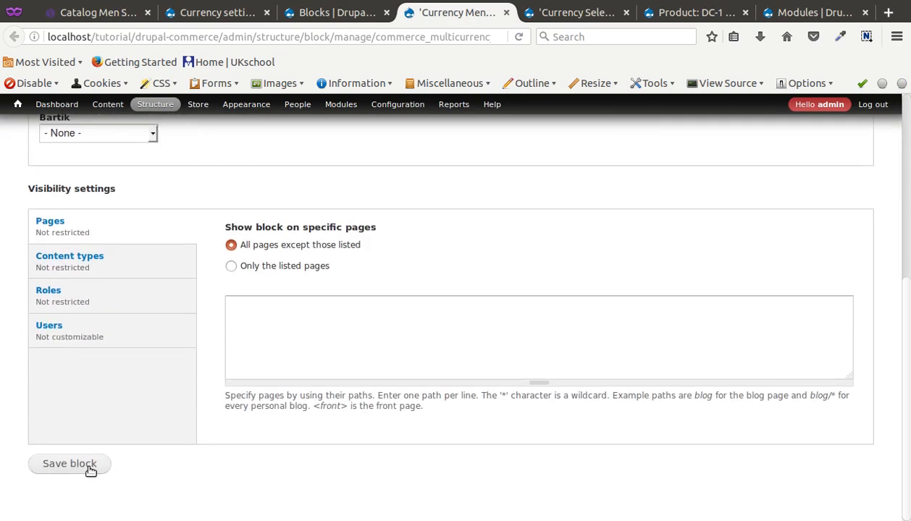
left_click(89, 467)
- Assign the Currency Selector block to the Primary region of the My Commerce theme and save the block
left_click(572, 12)
left_click(71, 319)
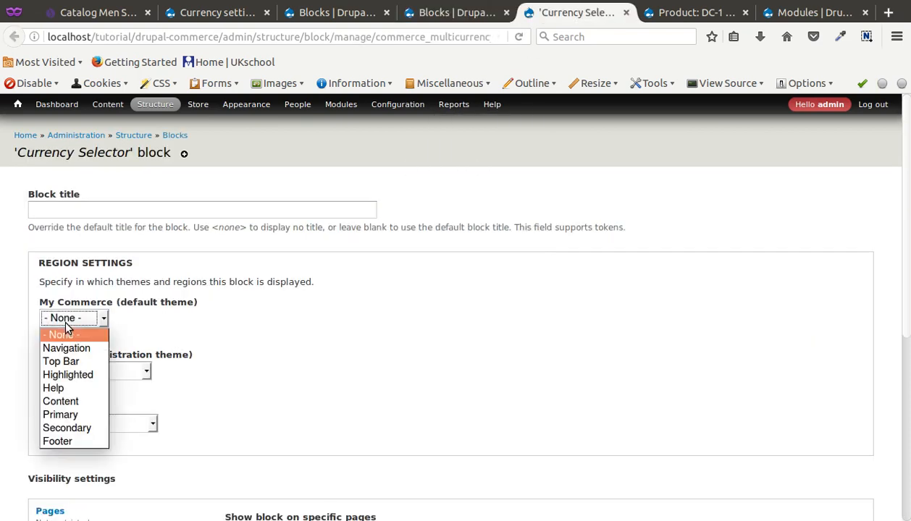
left_click(63, 414)
scroll(73, 417, "down", 6)
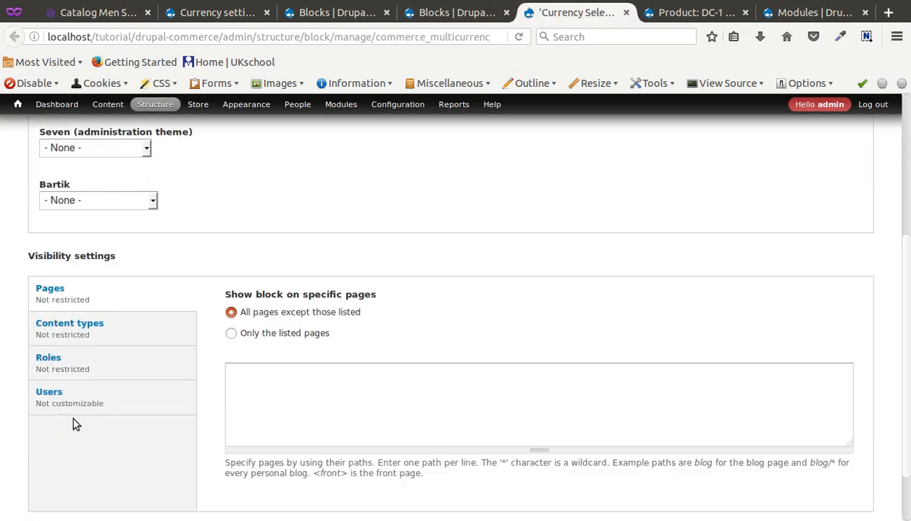
left_click(98, 474)
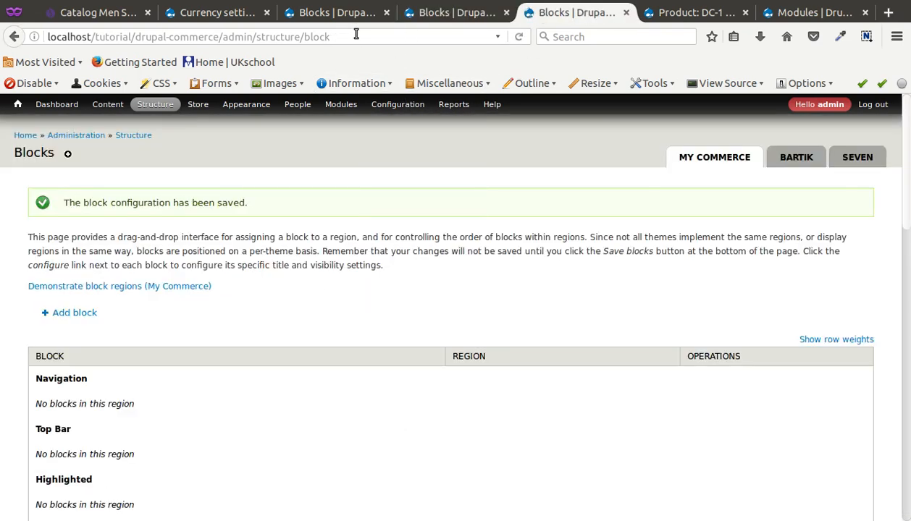
- Return to the store's front page and look at the two currency blocks in the sidebar
left_click(232, 21)
left_click(71, 19)
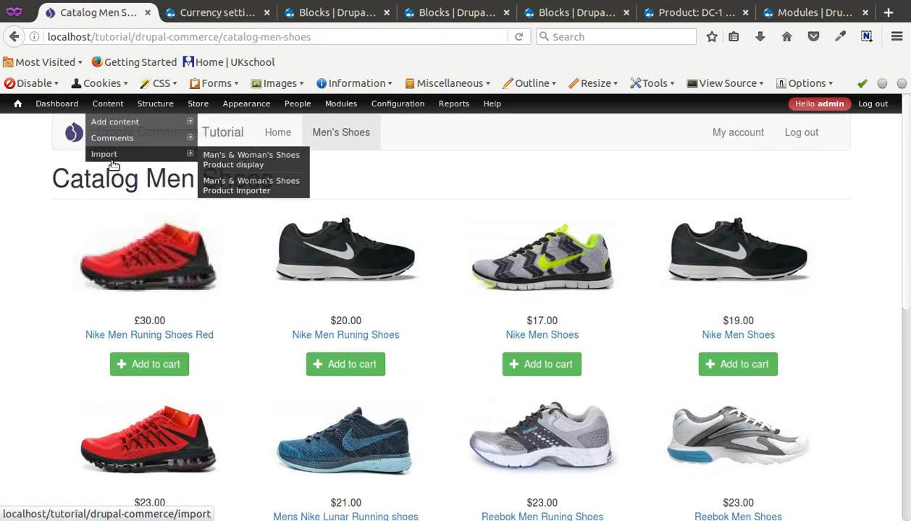
left_click(73, 134)
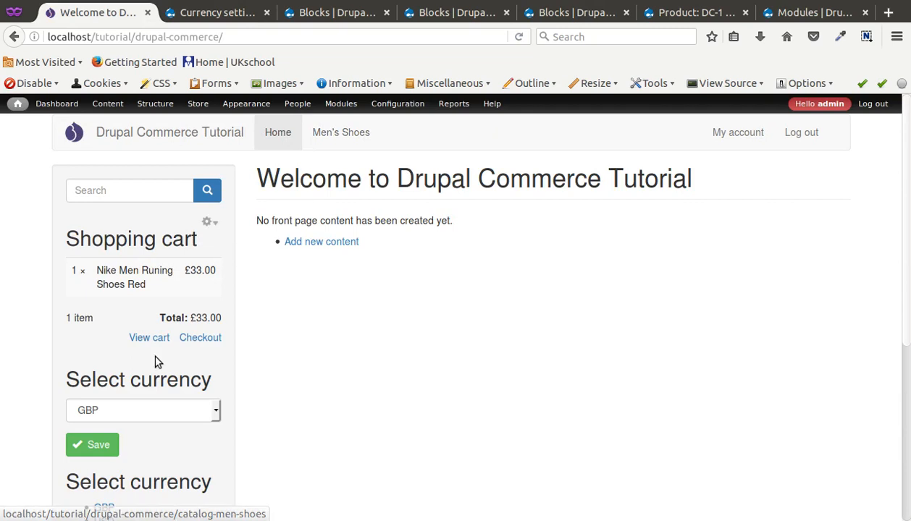
scroll(169, 422, "down", 3)
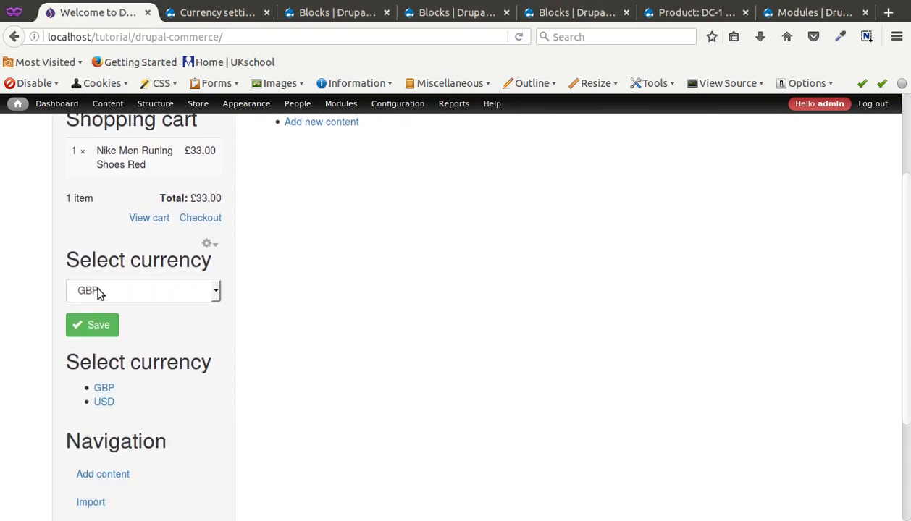
scroll(96, 290, "down", 1)
- Choose USD in the sidebar's currency selector form and save the selection
left_click(91, 252)
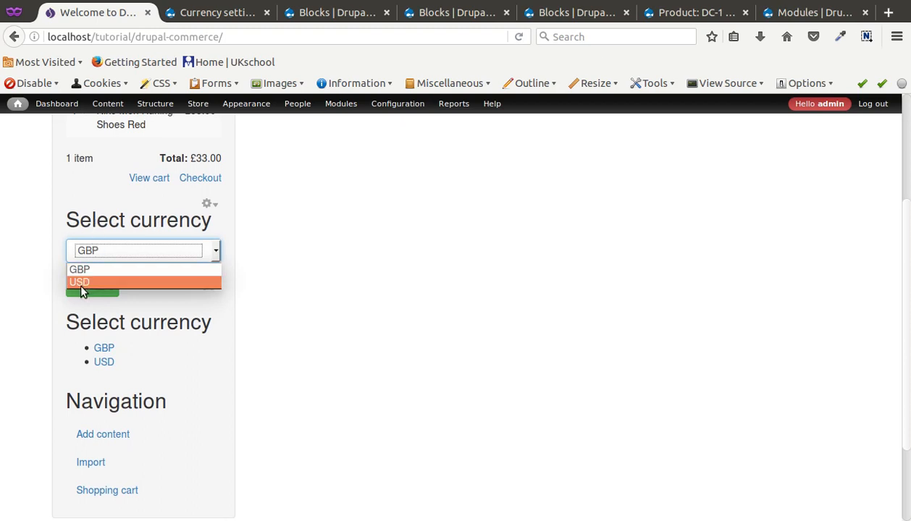
left_click(24, 340)
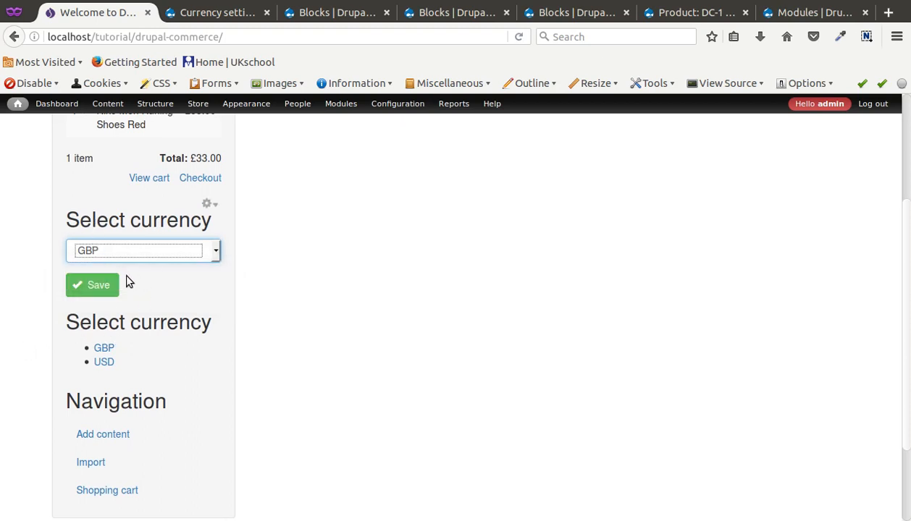
left_click(144, 253)
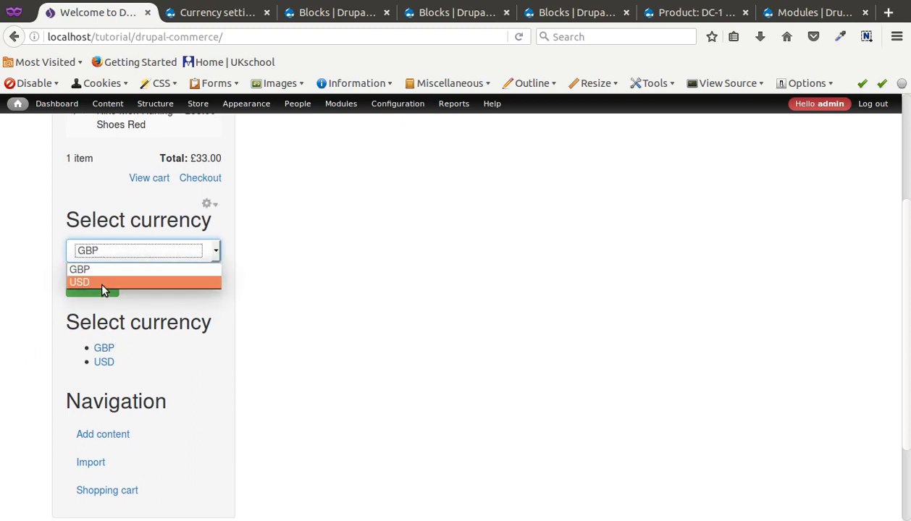
left_click(101, 268)
left_click(108, 251)
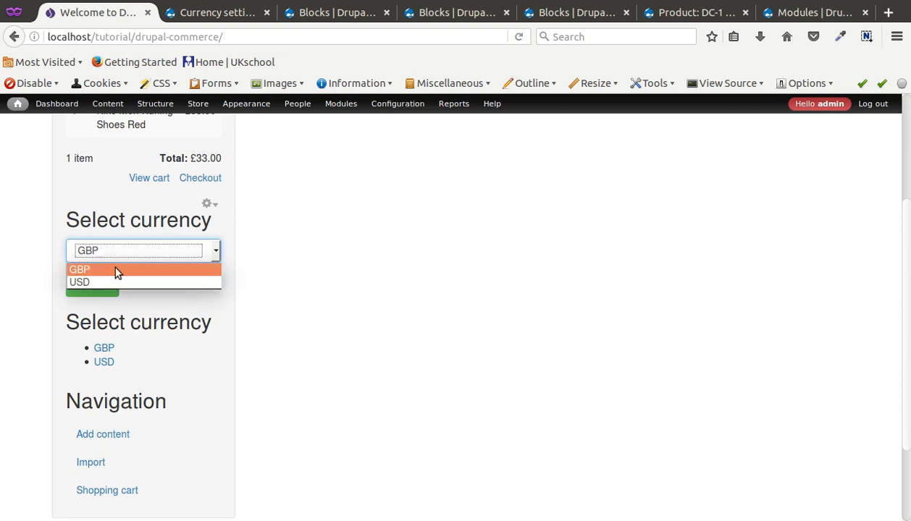
left_click(114, 281)
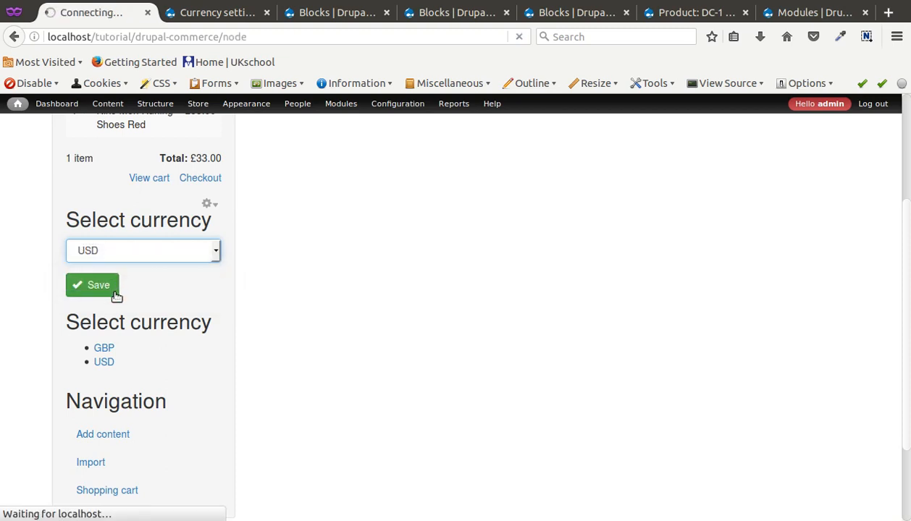
- Try the USD and GBP links of the currency menu block, leaving the store on GBP
left_click(104, 364)
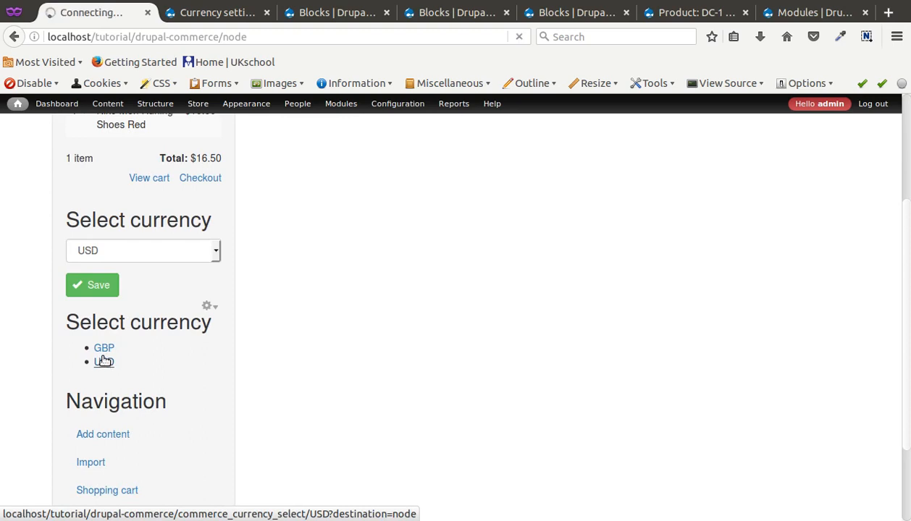
scroll(101, 432, "down", 2)
left_click(101, 430)
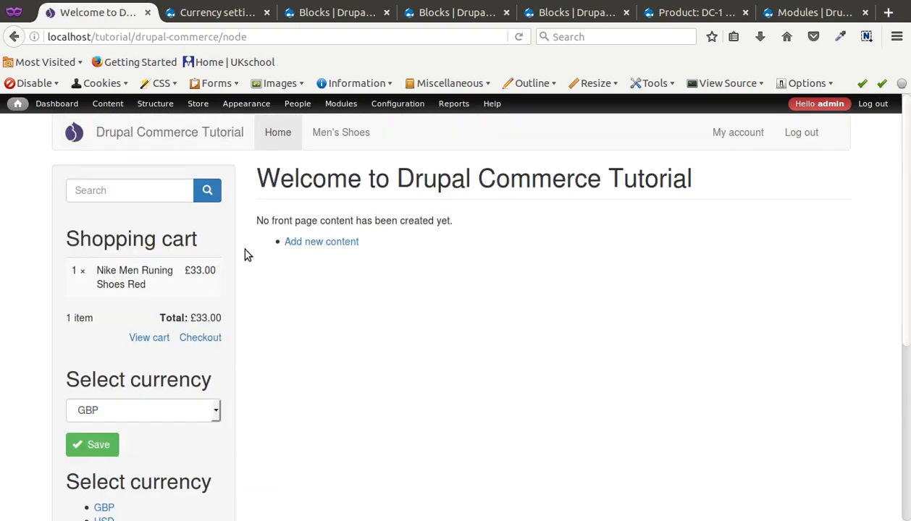
scroll(234, 332, "down", 3)
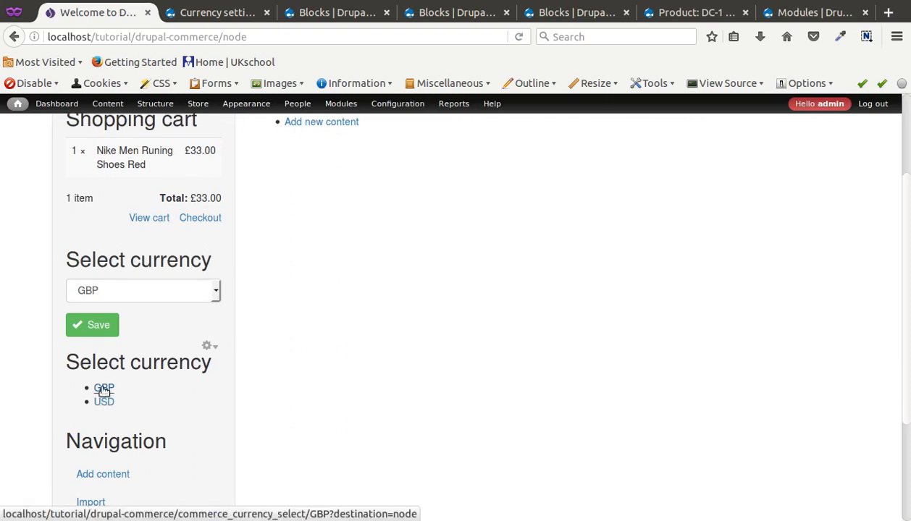
left_click(103, 391)
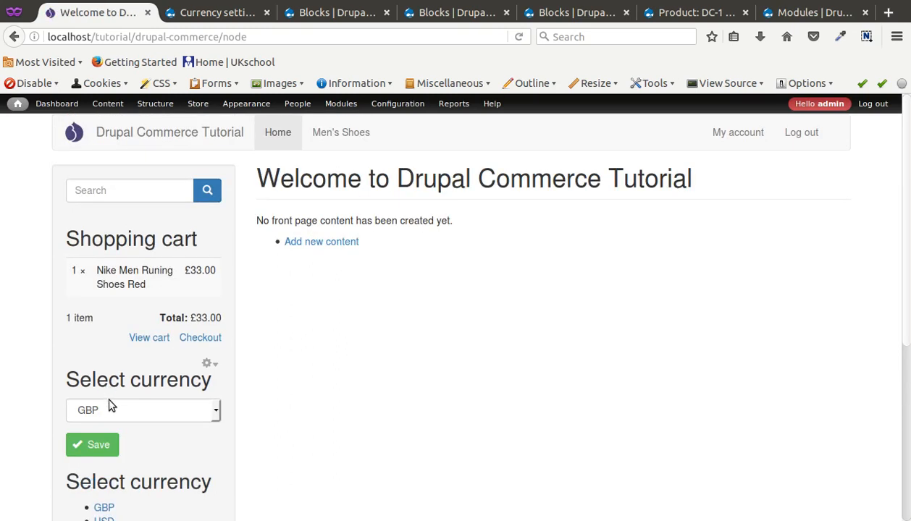
- Switch the store to USD with the currency menu block and check the shopping cart total
scroll(103, 431, "down", 1)
left_click(104, 481)
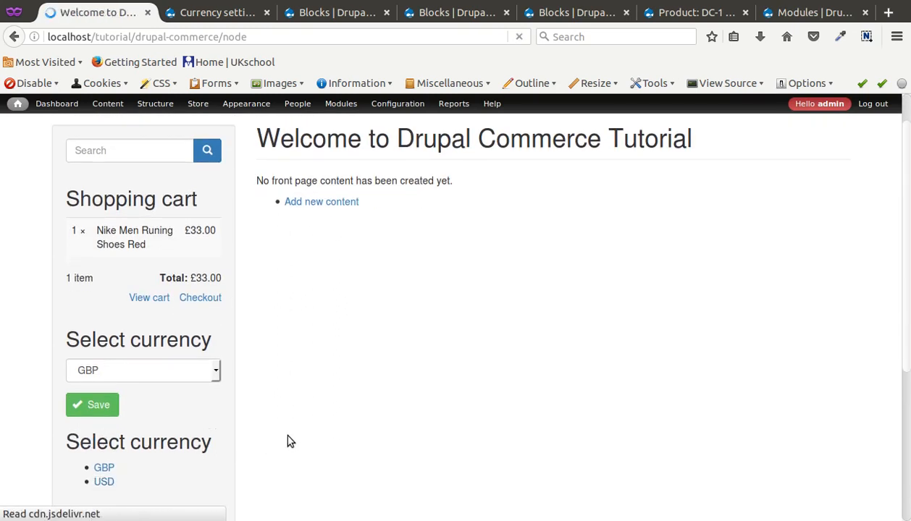
scroll(289, 440, "down", 1)
scroll(291, 439, "up", 1)
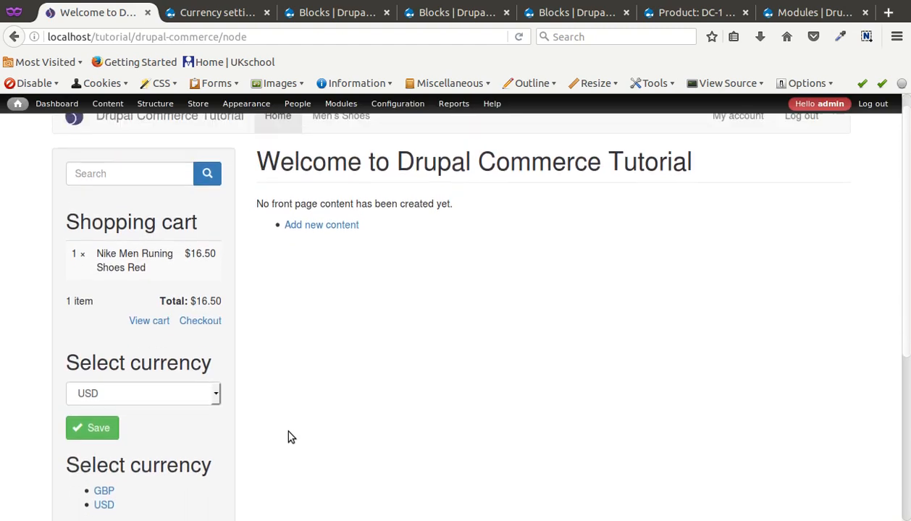
- Open the Men's Shoes catalog and compare the currencies of the product prices with USD selected
left_click(337, 134)
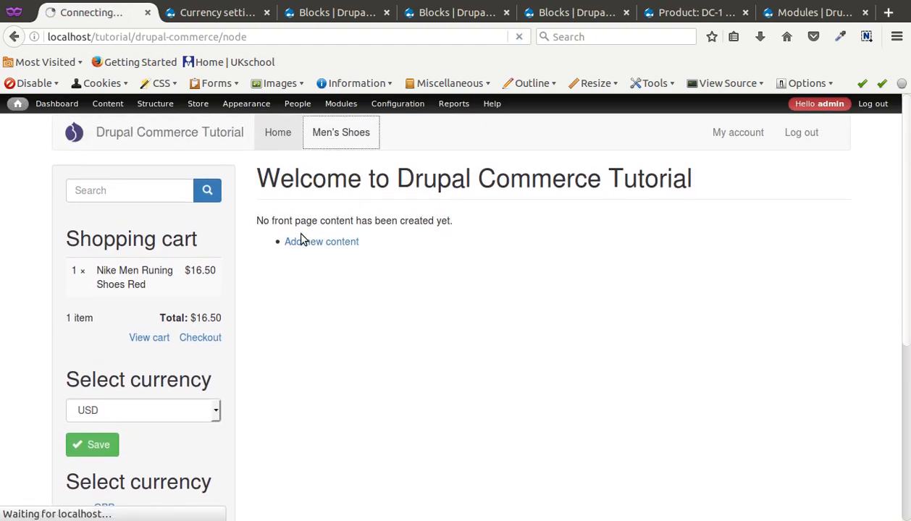
scroll(374, 358, "down", 2)
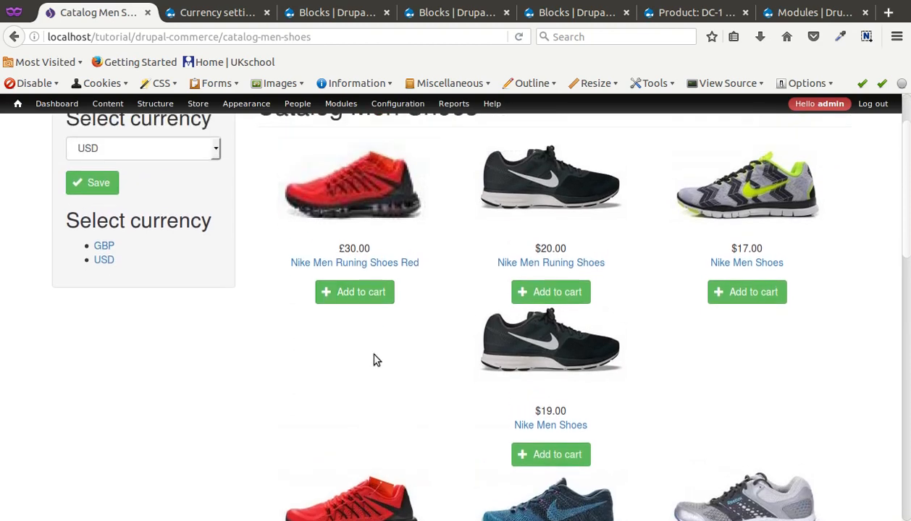
scroll(374, 360, "up", 2)
scroll(569, 479, "down", 2)
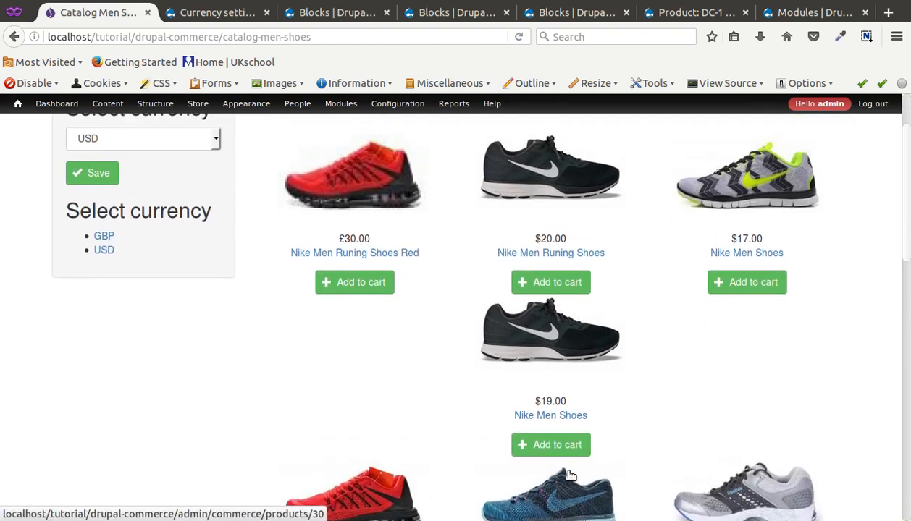
scroll(304, 405, "up", 2)
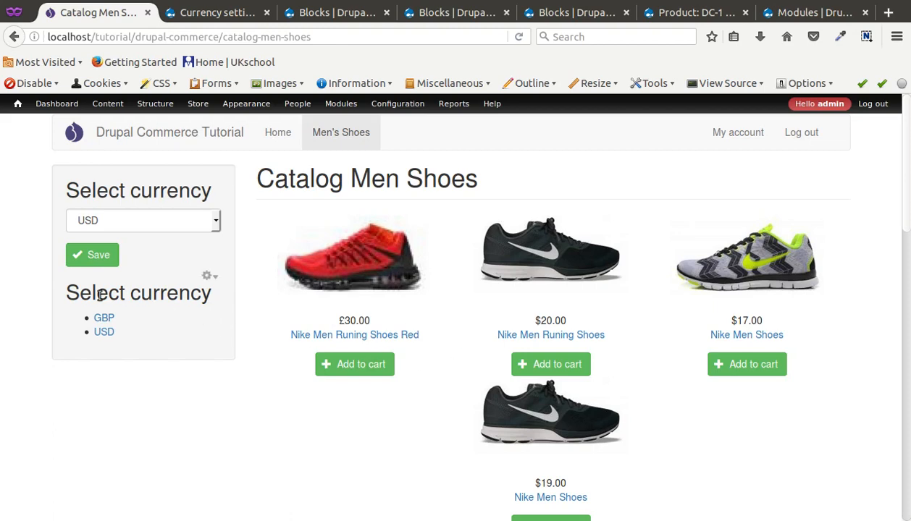
- Switch between USD and GBP with the currency menu block and compare the Men's Shoes catalog prices, leaving GBP selected
left_click(104, 333)
left_click(104, 319)
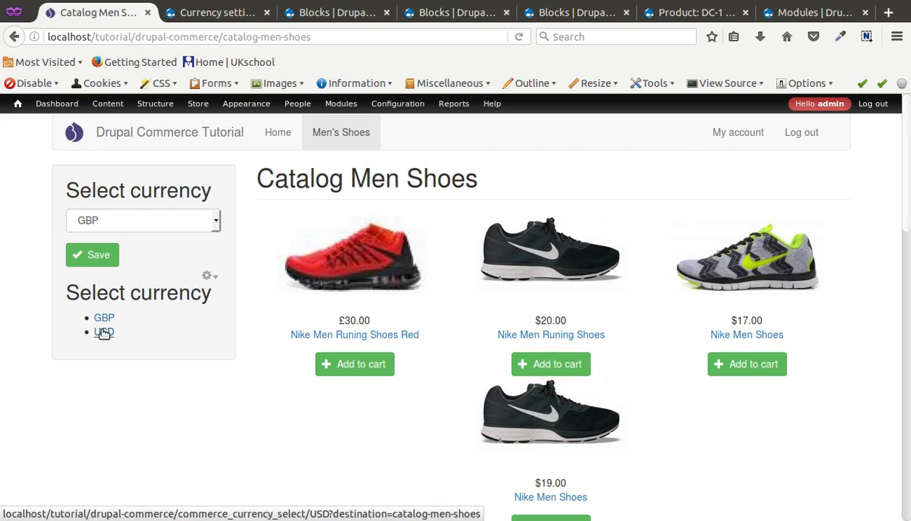
left_click(104, 333)
left_click(104, 319)
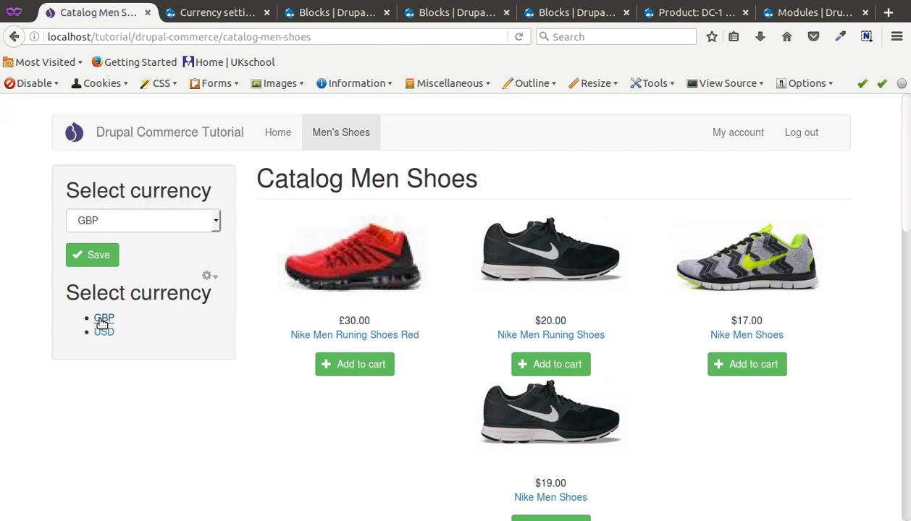
scroll(183, 372, "down", 3)
scroll(183, 372, "down", 5)
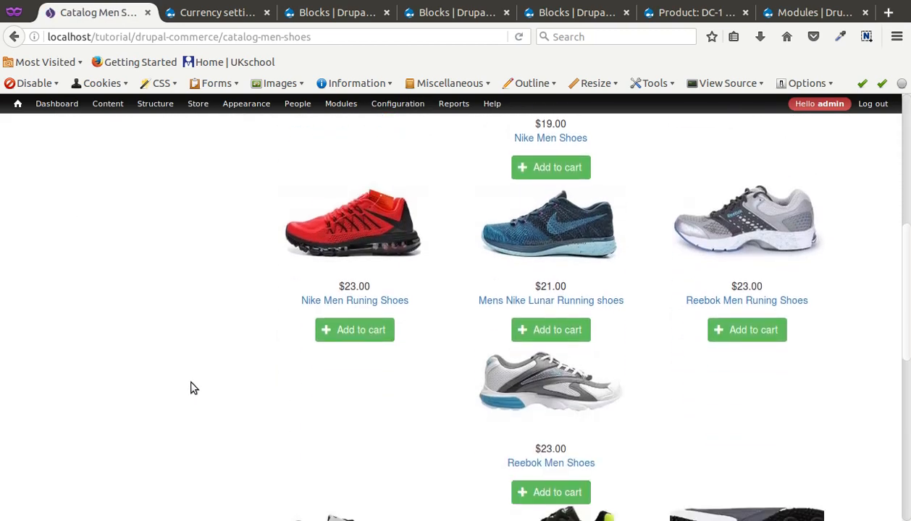
scroll(191, 386, "down", 4)
scroll(185, 373, "up", 12)
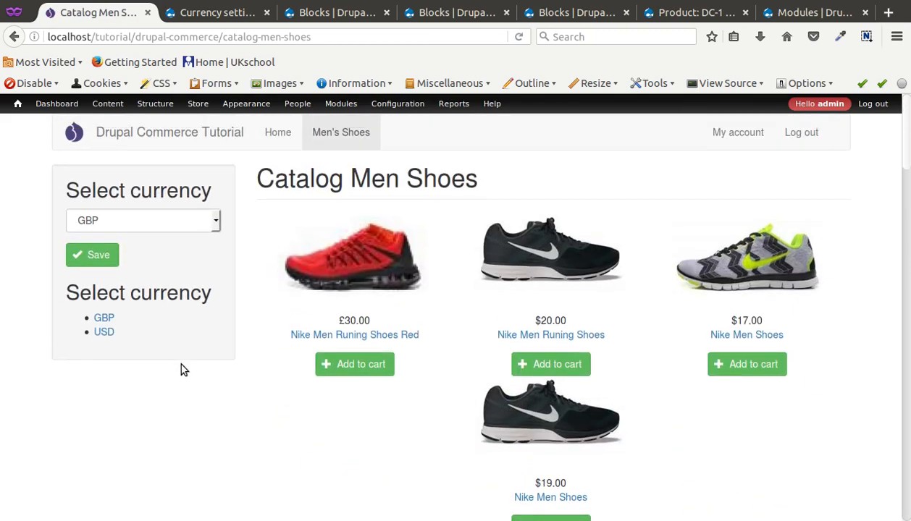
- Go to the store's home page, check the item in the shopping cart block, and open the full cart
left_click(174, 131)
scroll(207, 244, "down", 2)
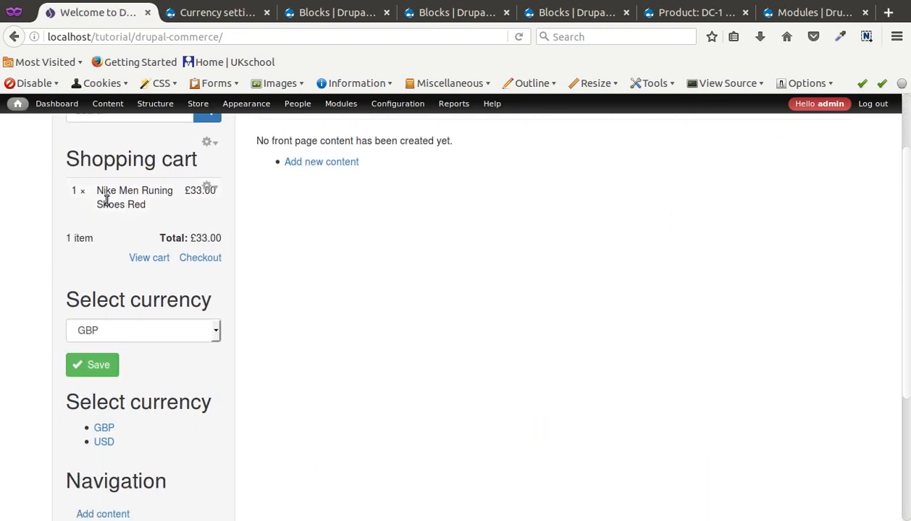
left_click_drag(95, 196, 140, 200)
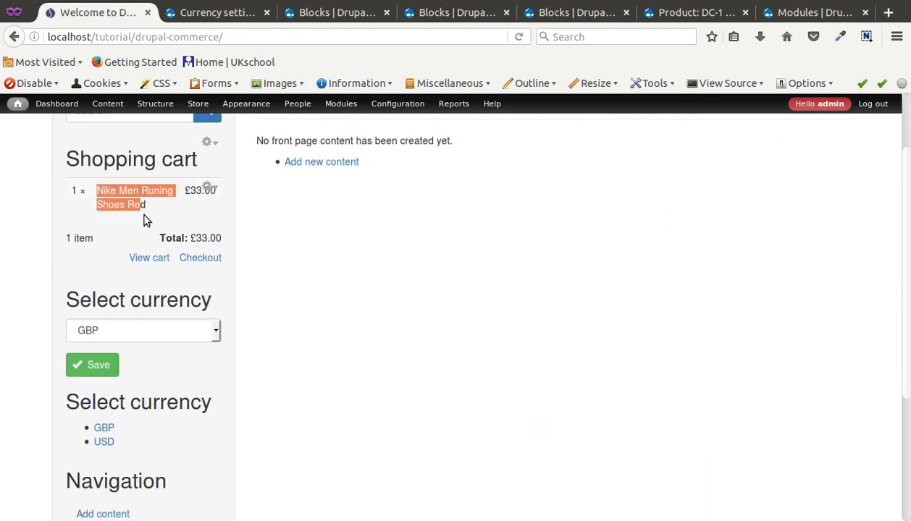
left_click(148, 259)
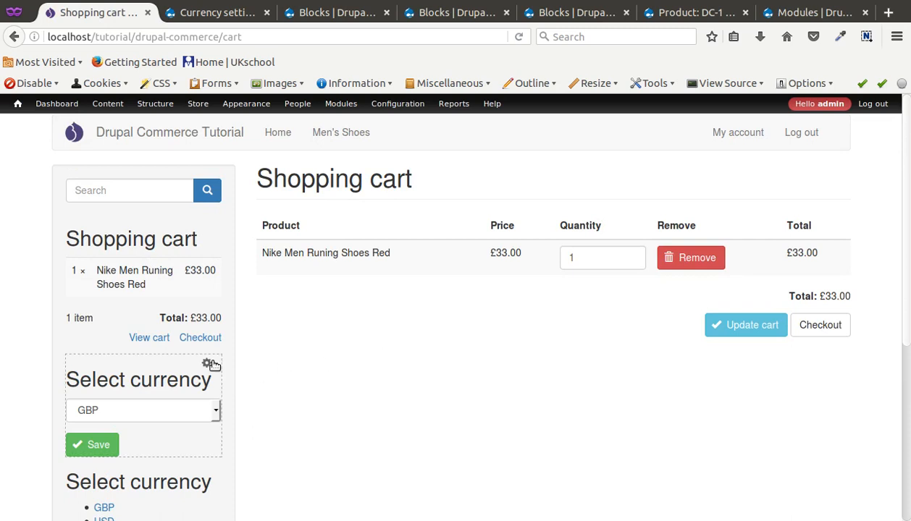
- Choose USD in the currency selector form on the cart page and check the item's price and total
left_click(107, 413)
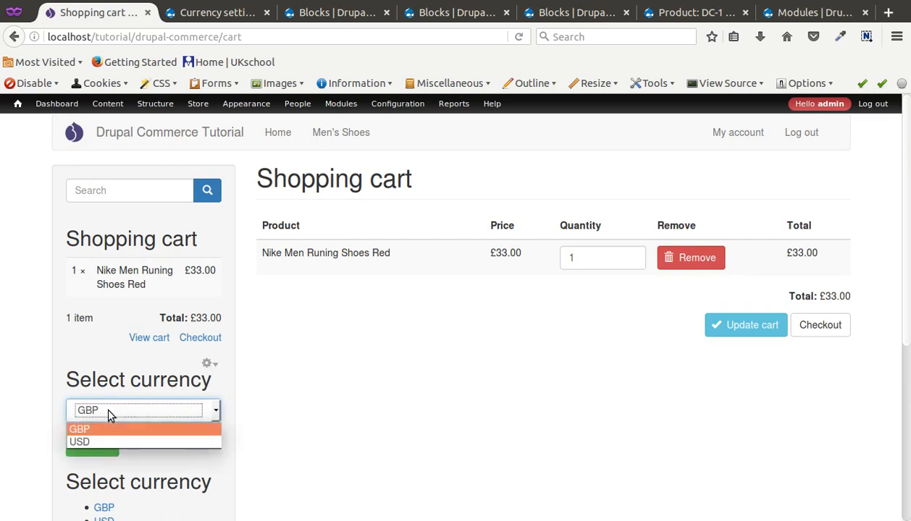
left_click(102, 439)
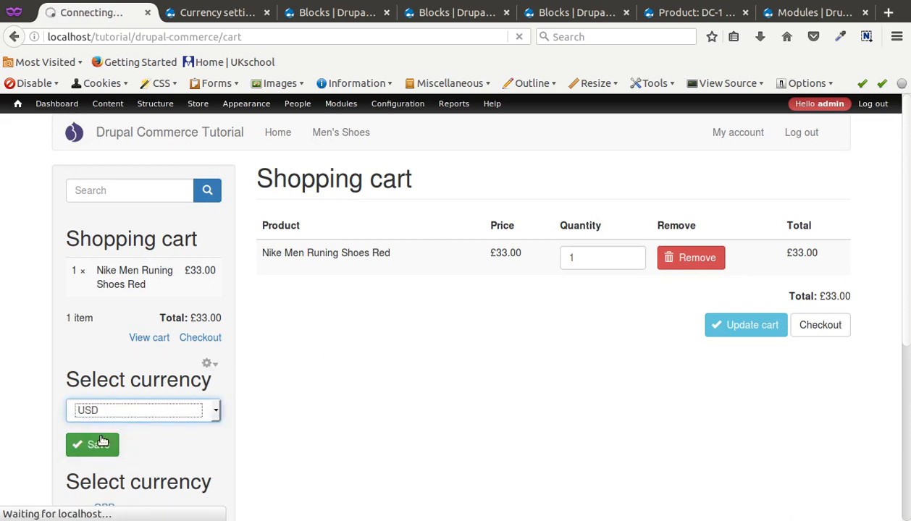
left_click_drag(481, 249, 513, 251)
left_click_drag(782, 252, 818, 251)
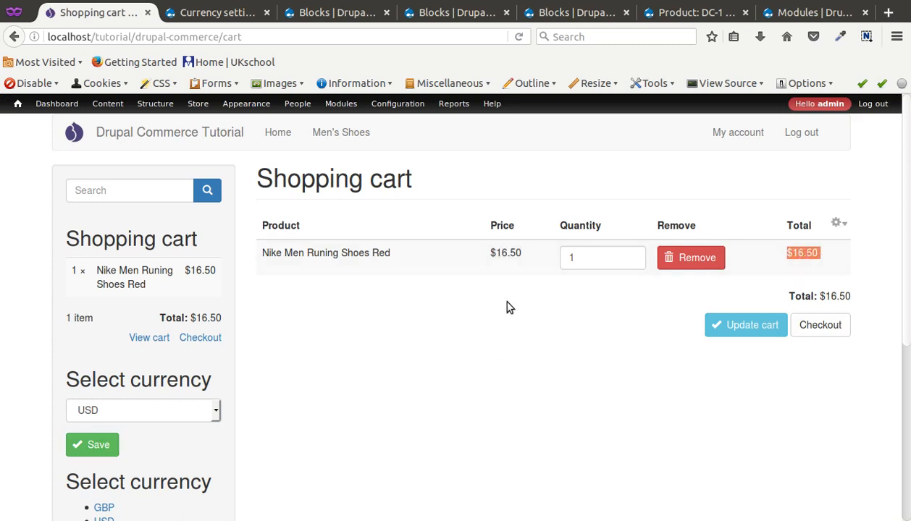
left_click(494, 268)
left_click_drag(477, 250, 578, 250)
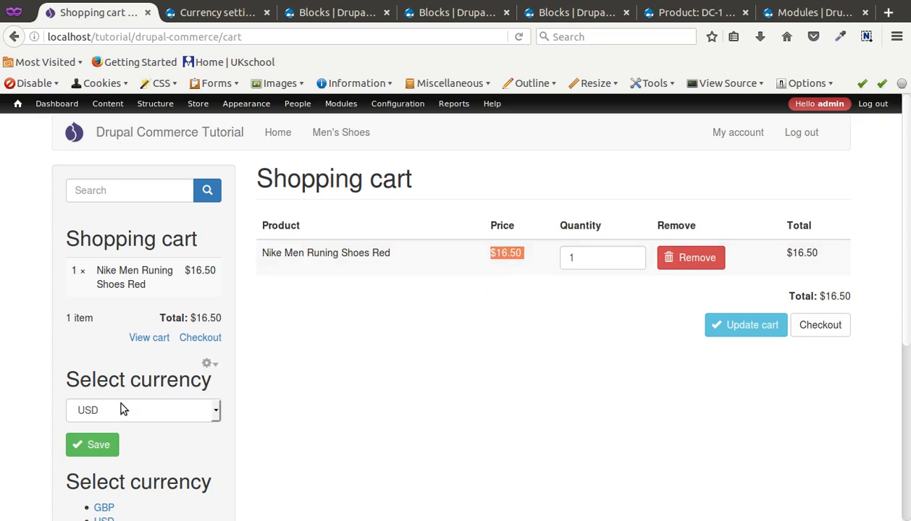
- Switch the cart back to GBP with the currency menu block and check the item's price
scroll(118, 398, "down", 1)
scroll(121, 409, "down", 2)
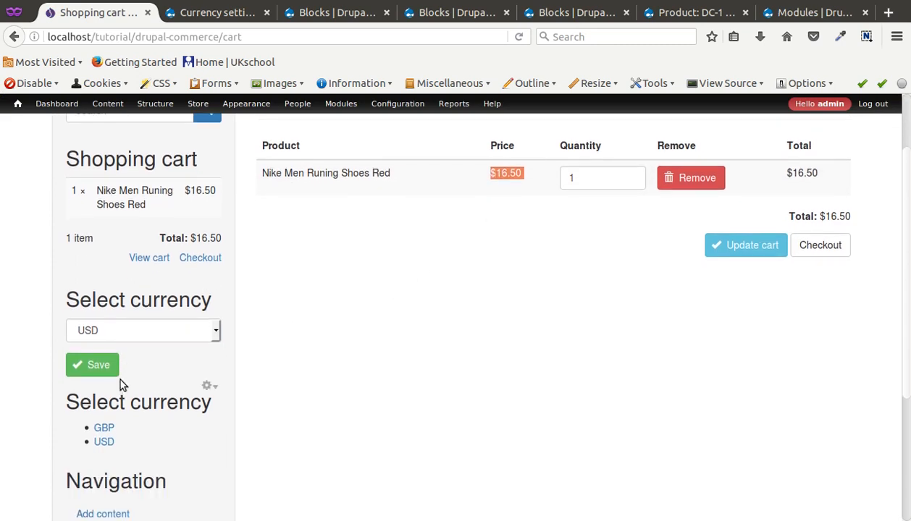
left_click(102, 430)
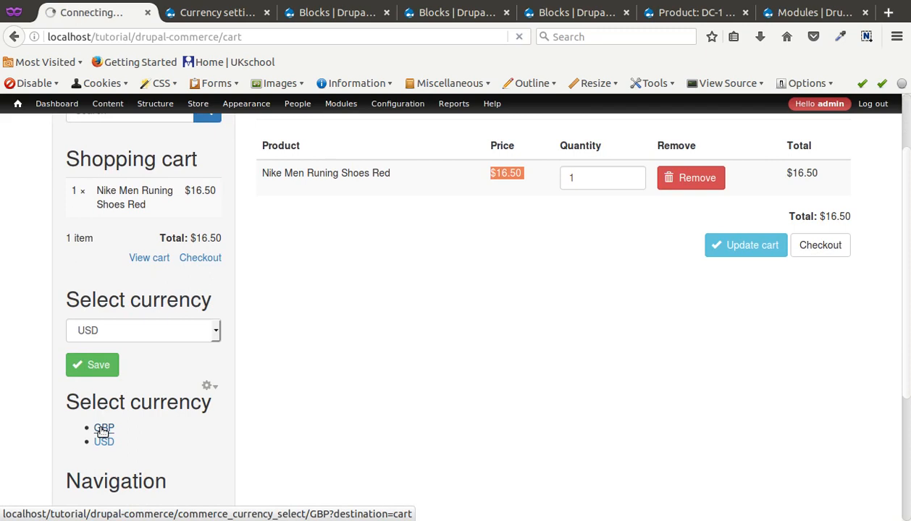
left_click_drag(483, 254, 527, 251)
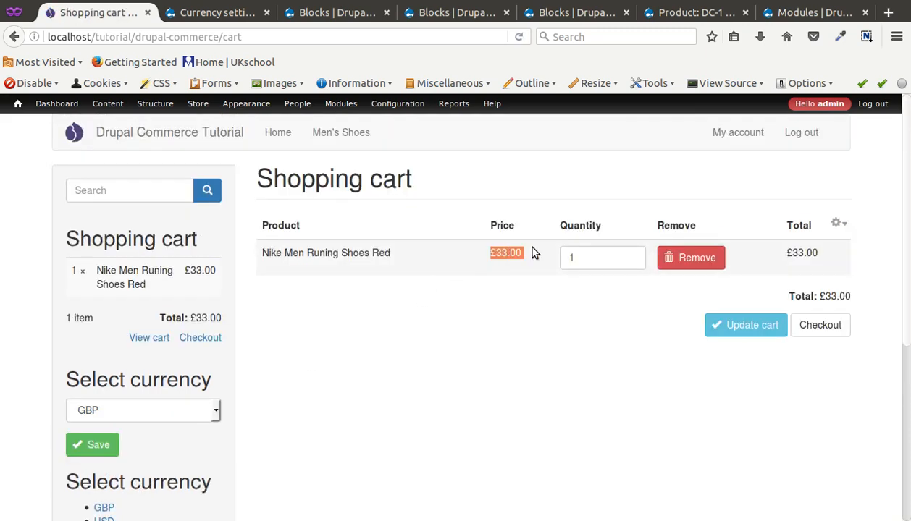
left_click(454, 310)
- Remove Nike Men Runing Shoes Red from the cart and add the $19.00 Nike Men Shoes from the Men's Shoes catalog
left_click(686, 257)
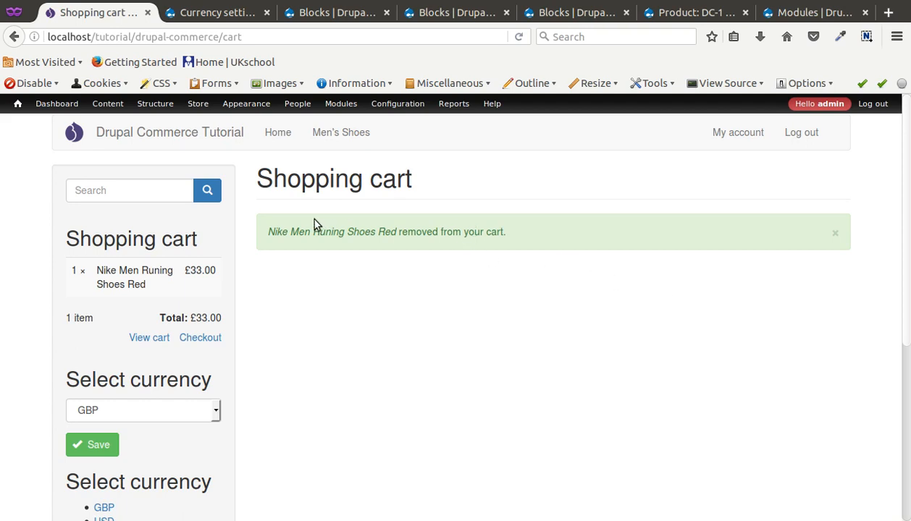
left_click(349, 132)
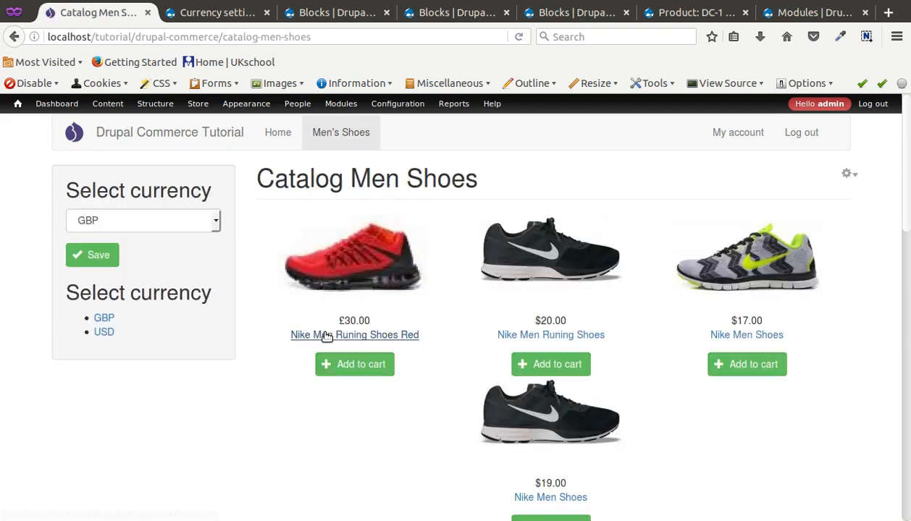
scroll(325, 351, "down", 3)
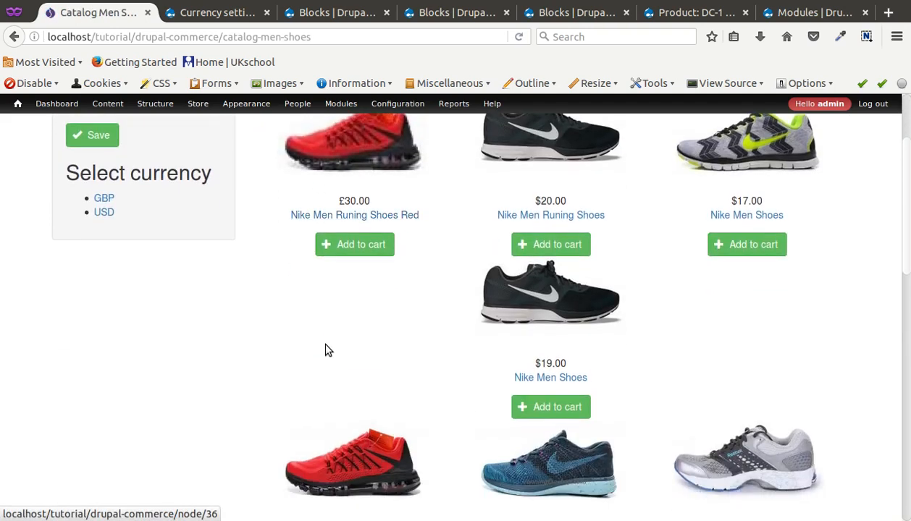
left_click(553, 407)
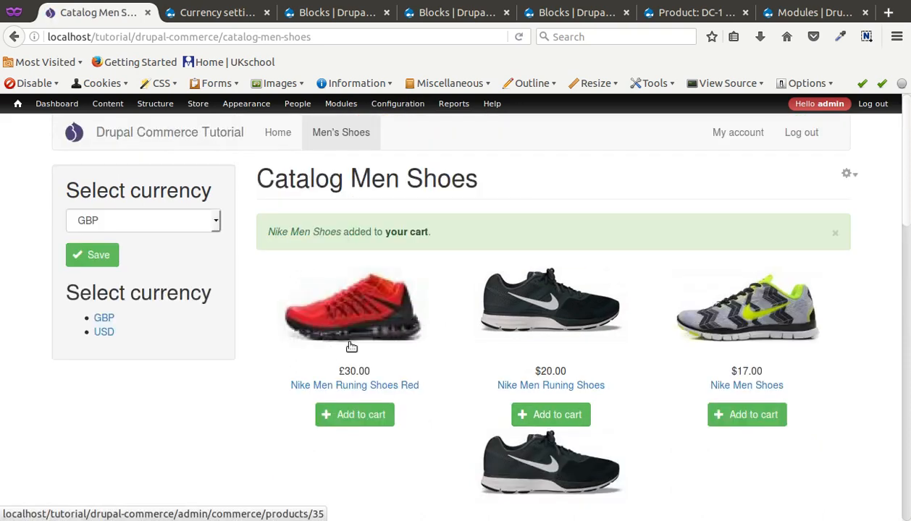
- Open the cart and alternate between USD and GBP to compare the Nike Men Shoes price, ending on GBP
left_click(407, 234)
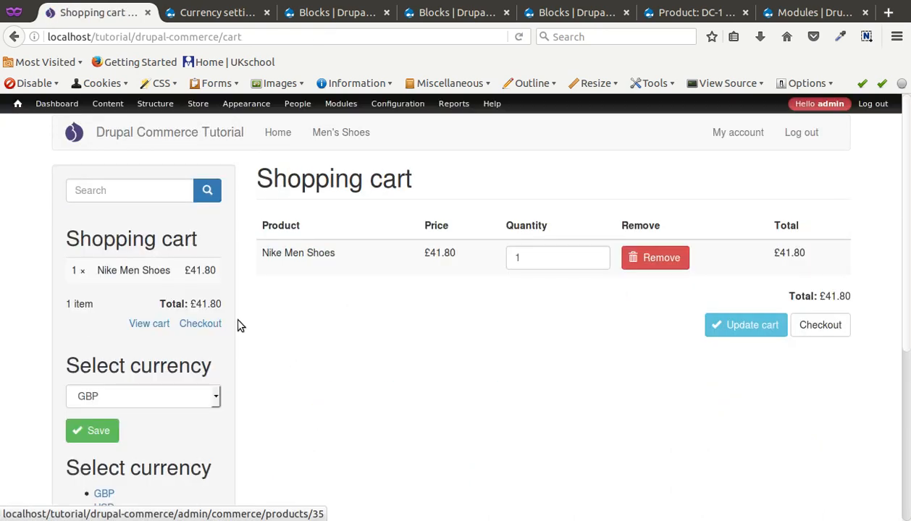
scroll(123, 404, "down", 1)
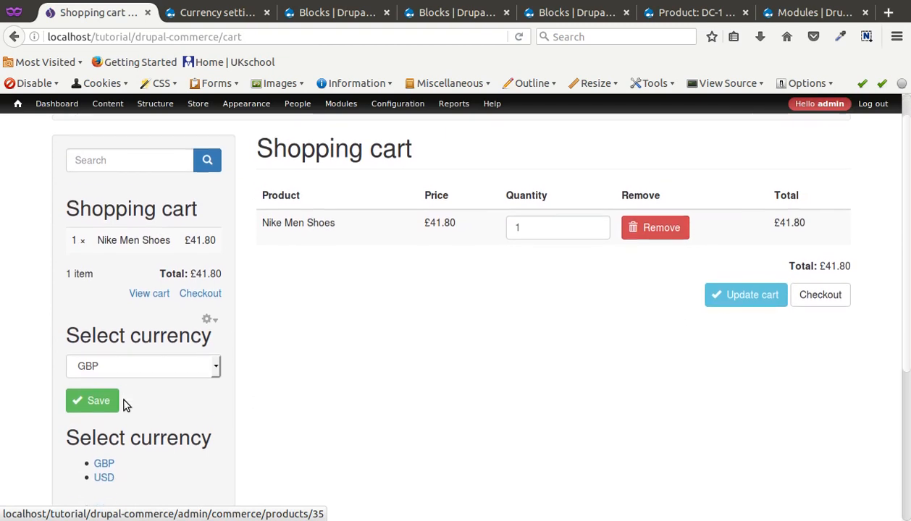
left_click(103, 467)
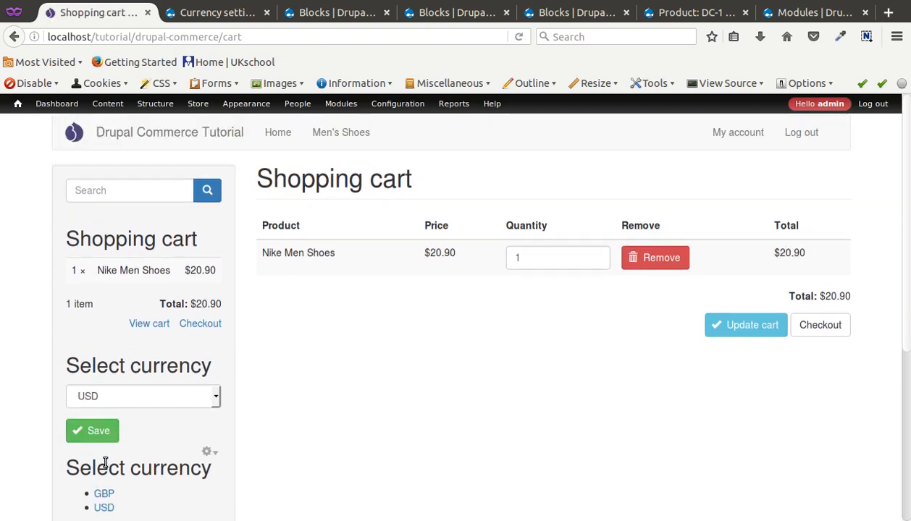
left_click(103, 493)
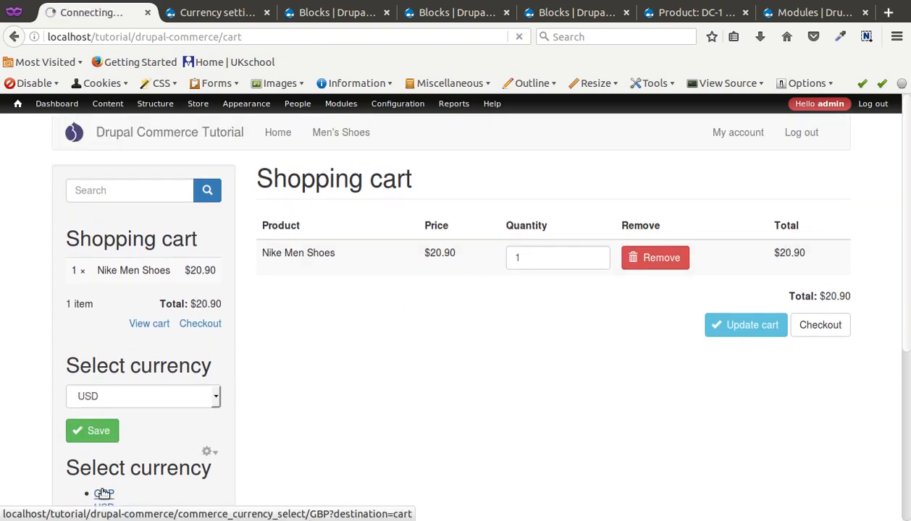
scroll(151, 446, "down", 2)
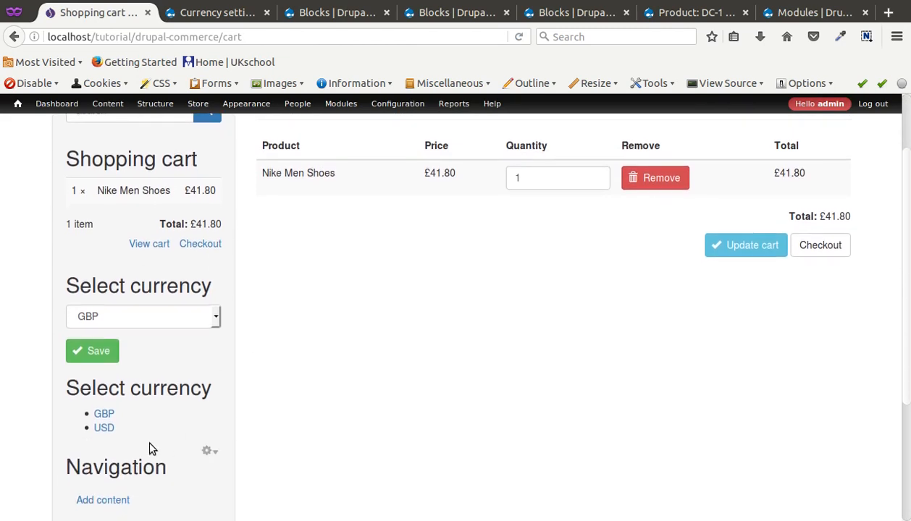
left_click(101, 427)
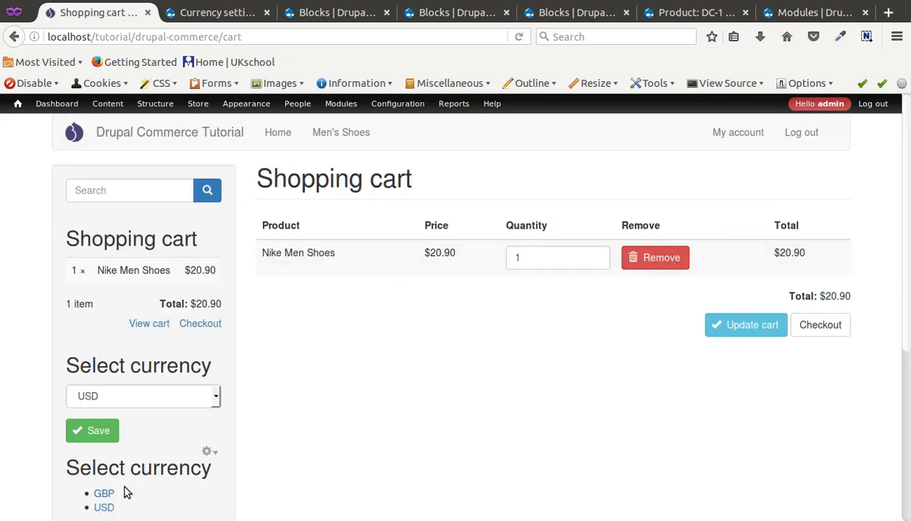
left_click(104, 493)
- Return to the Men's Shoes catalog and compare product prices while switching to USD and back to GBP
left_click(343, 138)
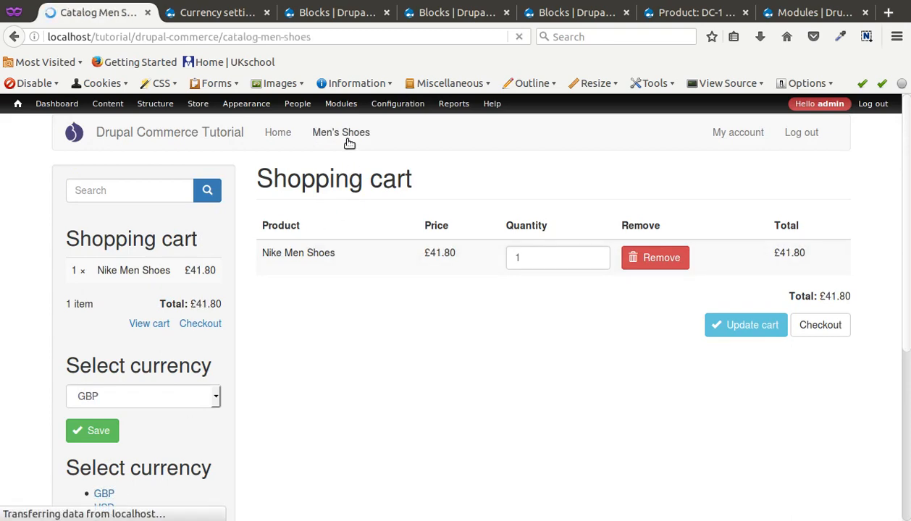
scroll(579, 398, "down", 1)
scroll(577, 394, "down", 4)
scroll(577, 395, "up", 5)
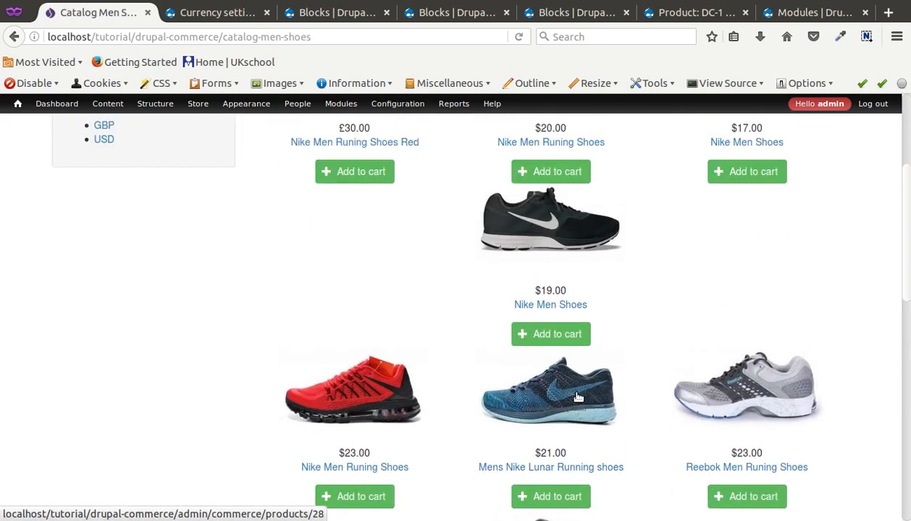
left_click(102, 334)
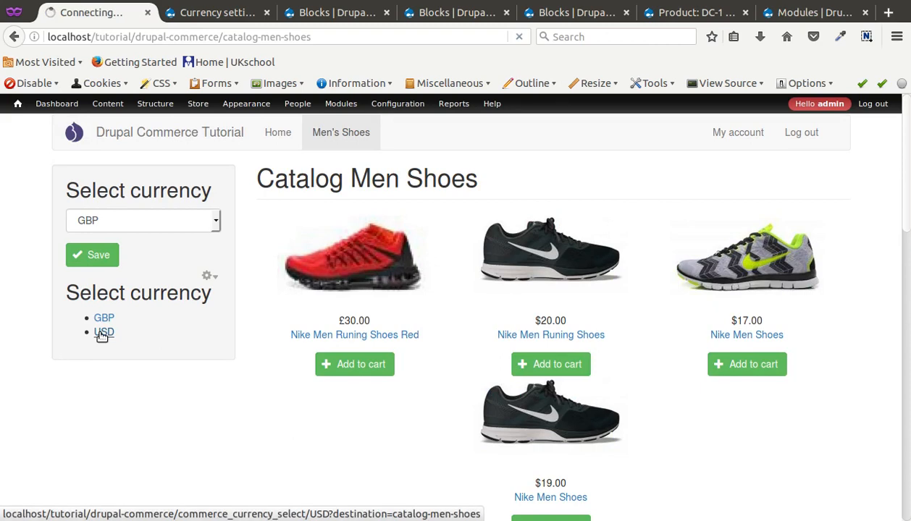
left_click(103, 318)
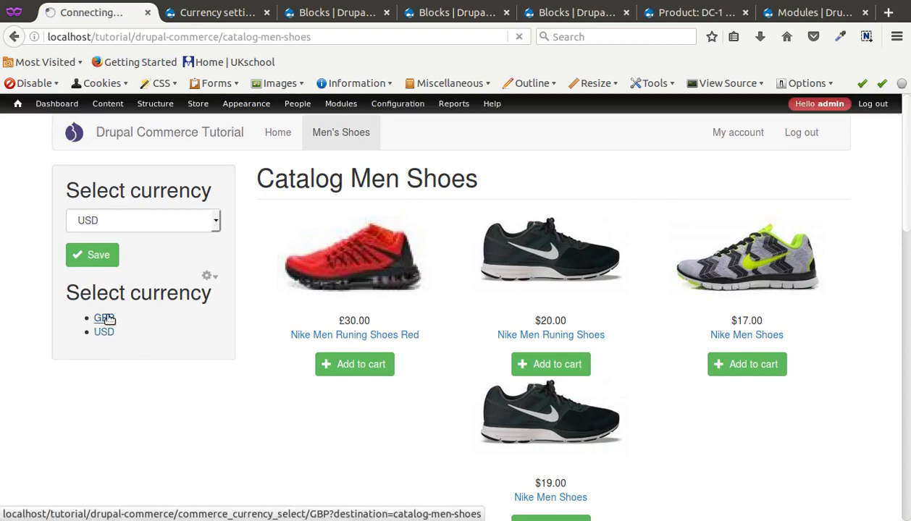
scroll(287, 378, "down", 2)
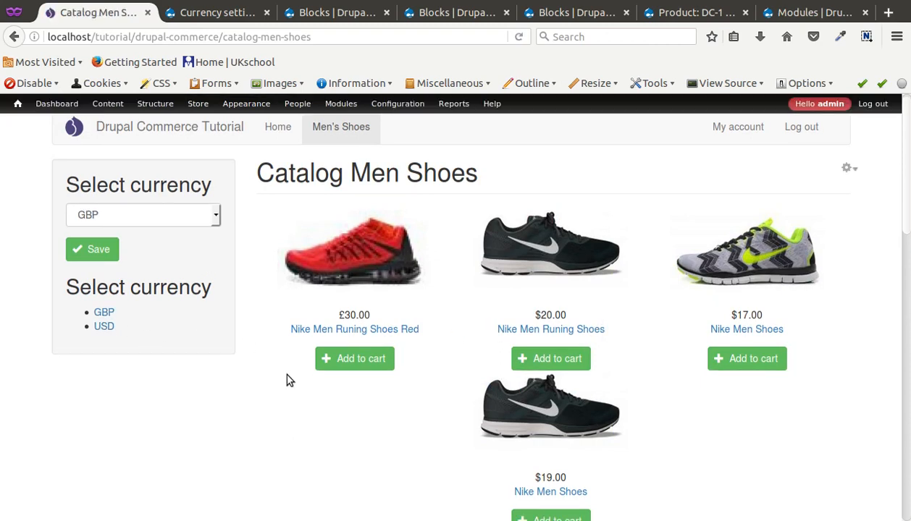
scroll(288, 378, "up", 2)
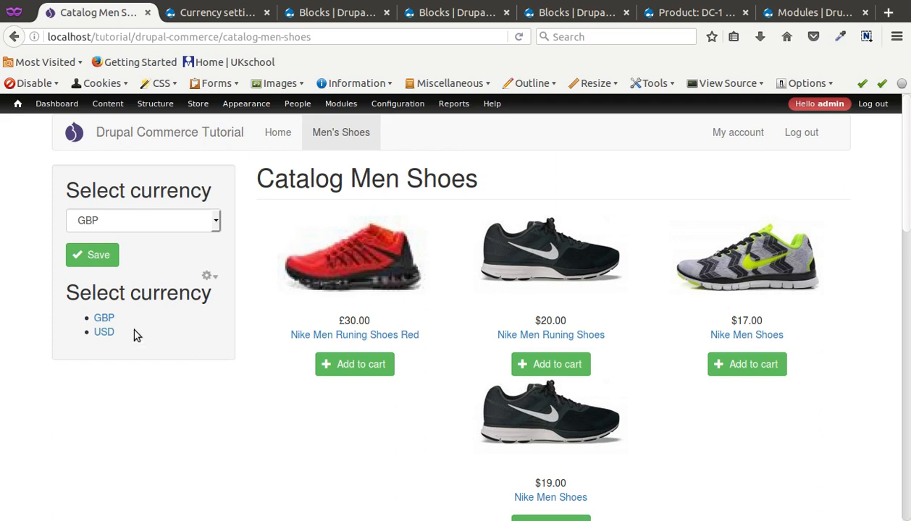
- Choose USD in the catalog's currency selector form and check the product prices
left_click(156, 220)
left_click(161, 253)
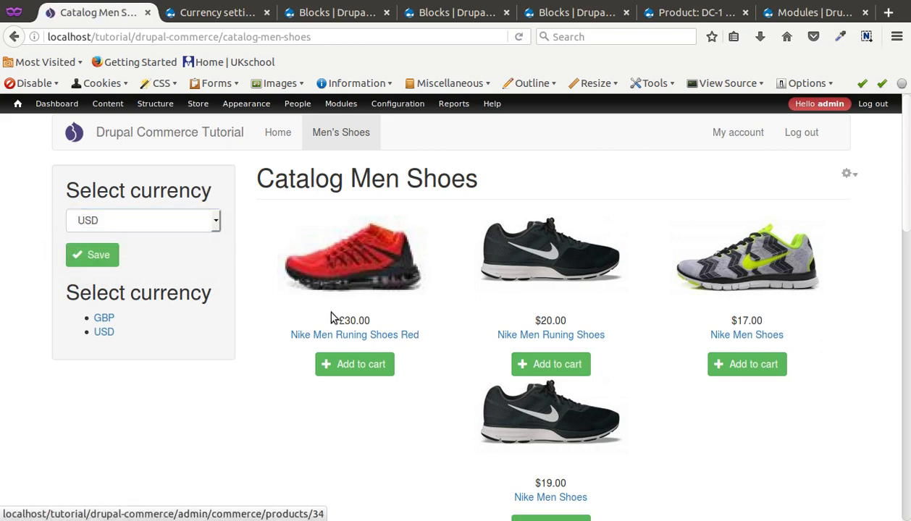
left_click(99, 230)
left_click(102, 239)
- Open the site's workflow Rules page from the currency settings page and review the active and inactive rules
left_click(220, 14)
mouse_move(194, 105)
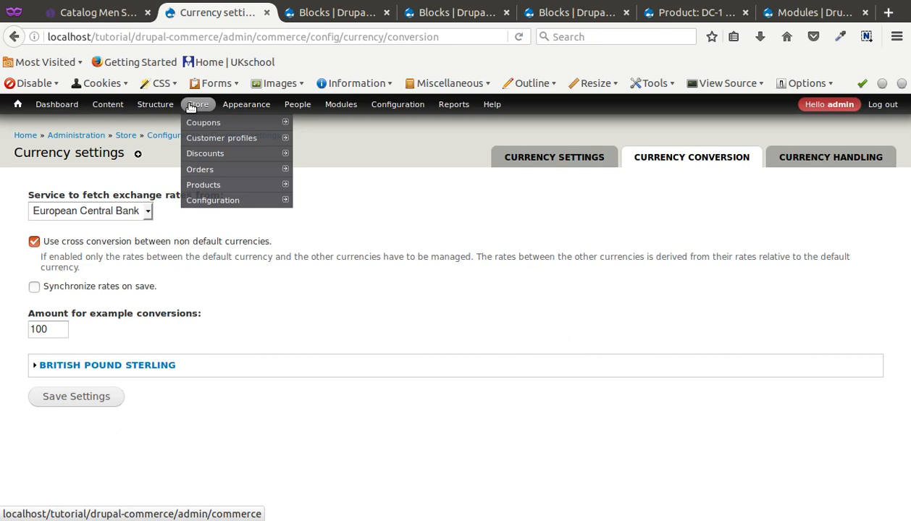
mouse_move(397, 104)
mouse_move(407, 295)
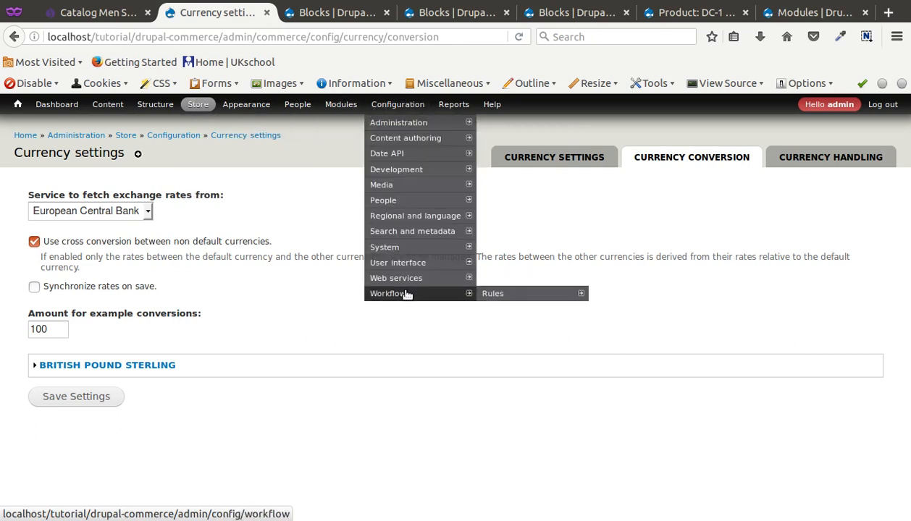
left_click(507, 294)
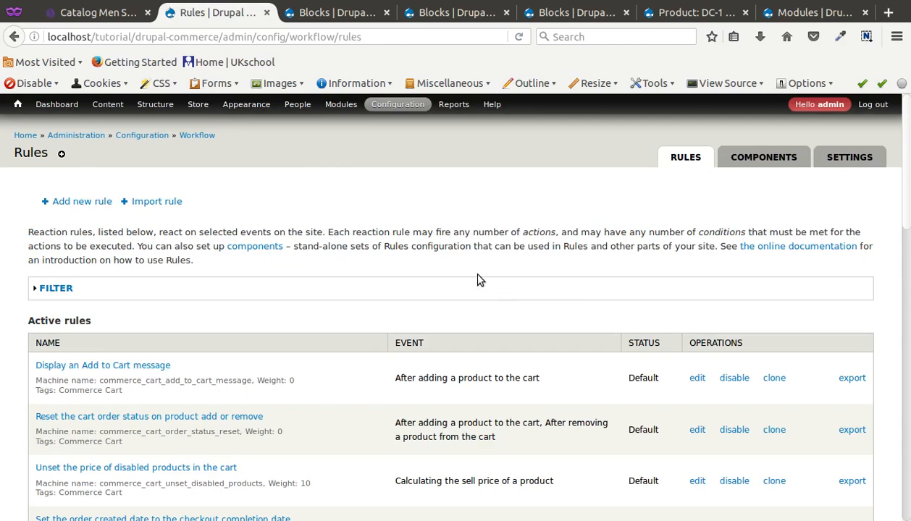
scroll(477, 280, "down", 3)
scroll(345, 277, "up", 3)
scroll(299, 278, "down", 10)
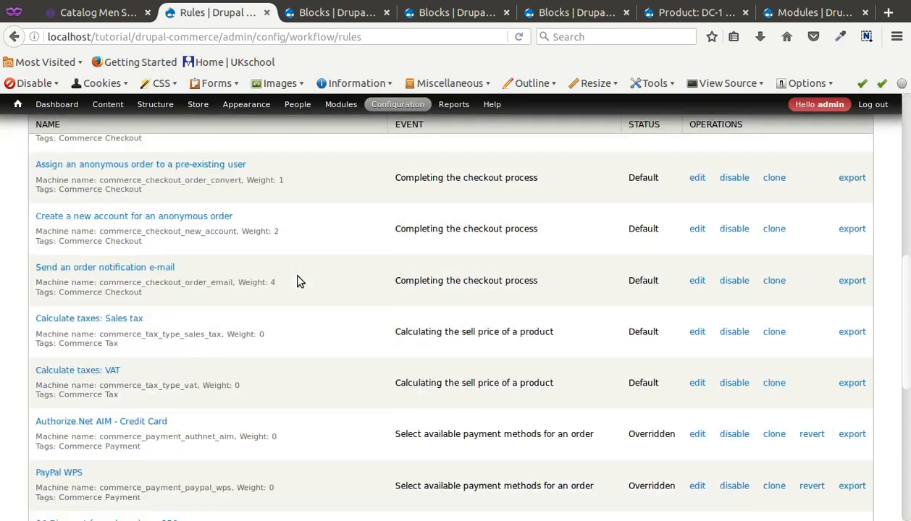
scroll(299, 279, "down", 5)
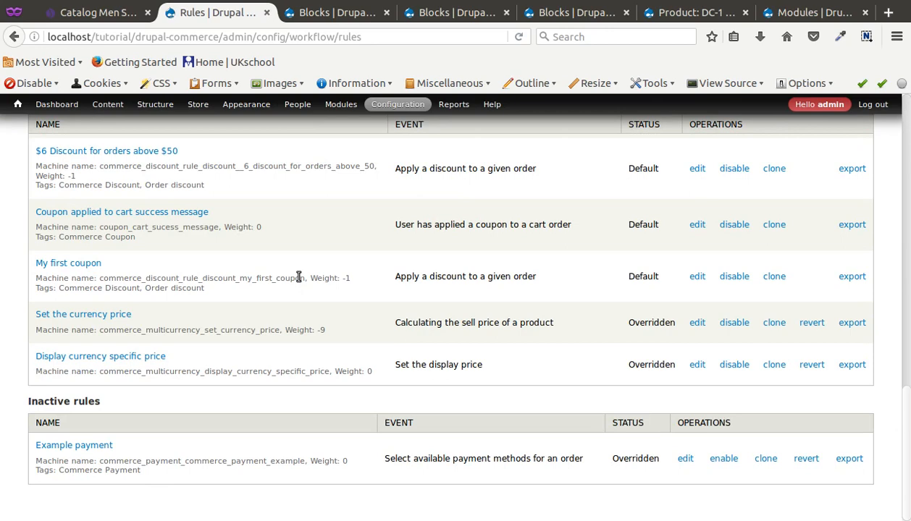
scroll(299, 277, "up", 15)
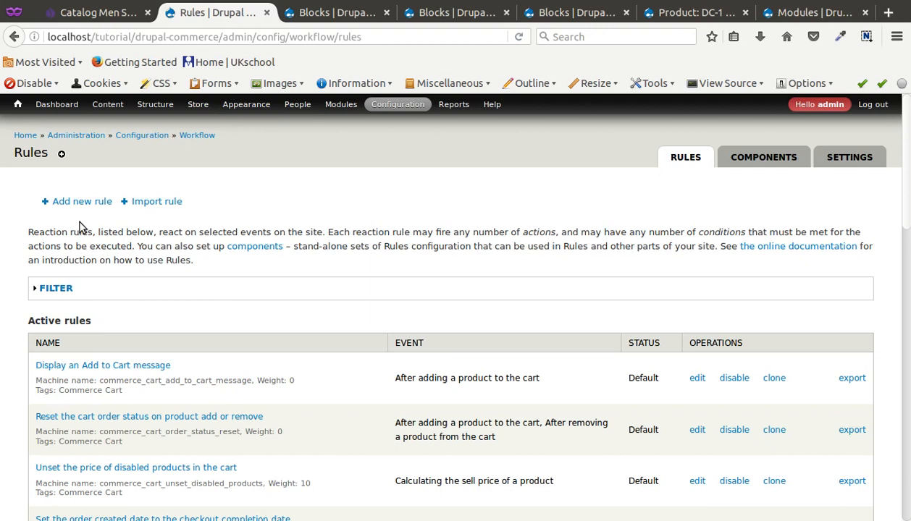
- Start a new reaction rule named "Set the currency price to USD", adapting the name copied from the CNY rule in the other browser
left_click(76, 201)
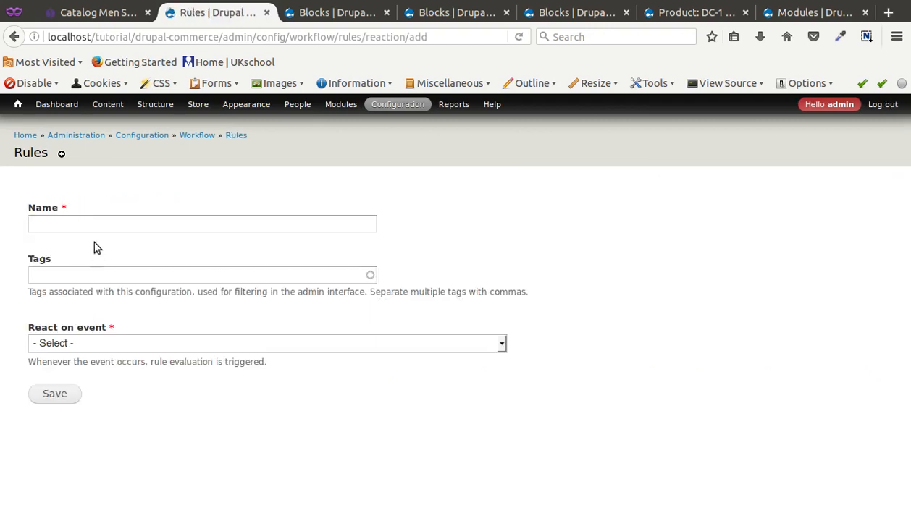
left_click(99, 225)
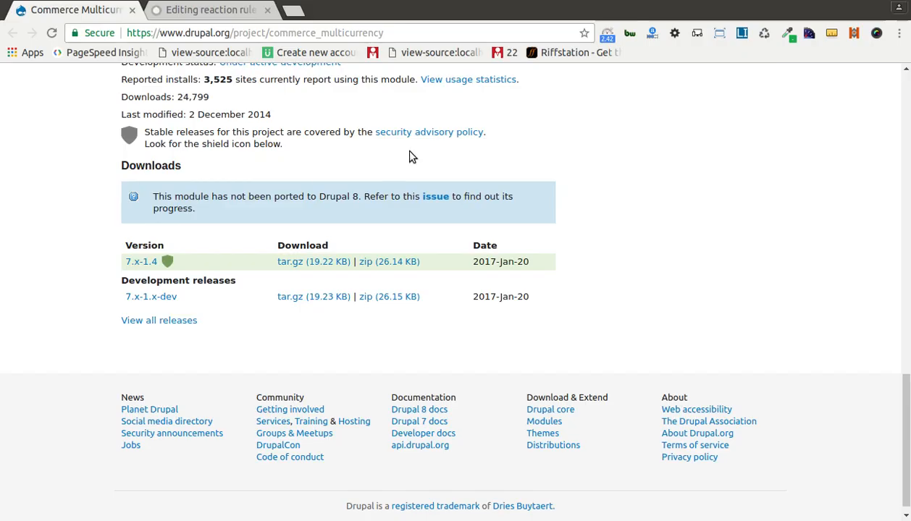
left_click(233, 12)
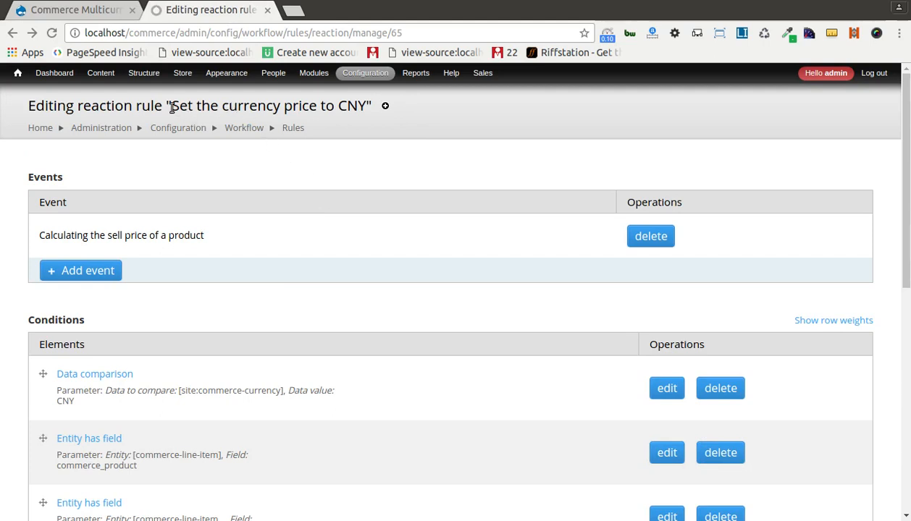
left_click_drag(171, 107, 364, 107)
key("ctrl+c")
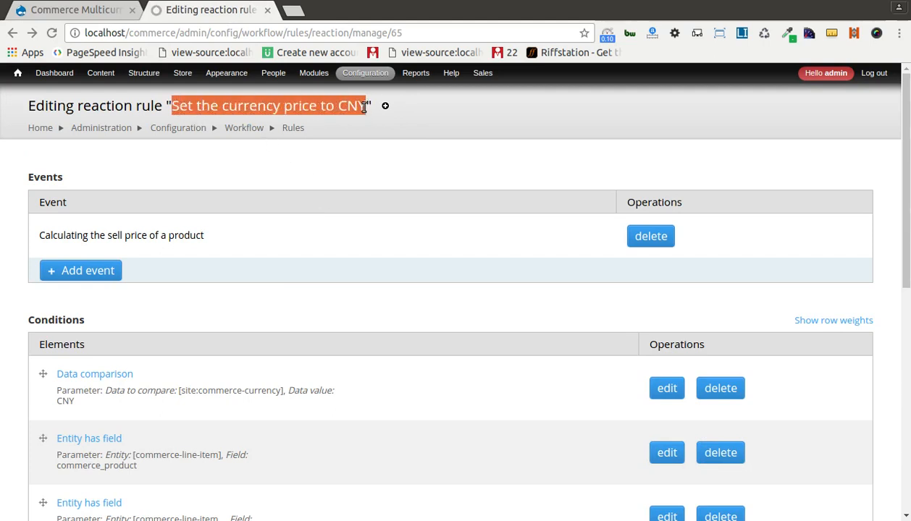
key("alt+Tab")
key("ctrl+v")
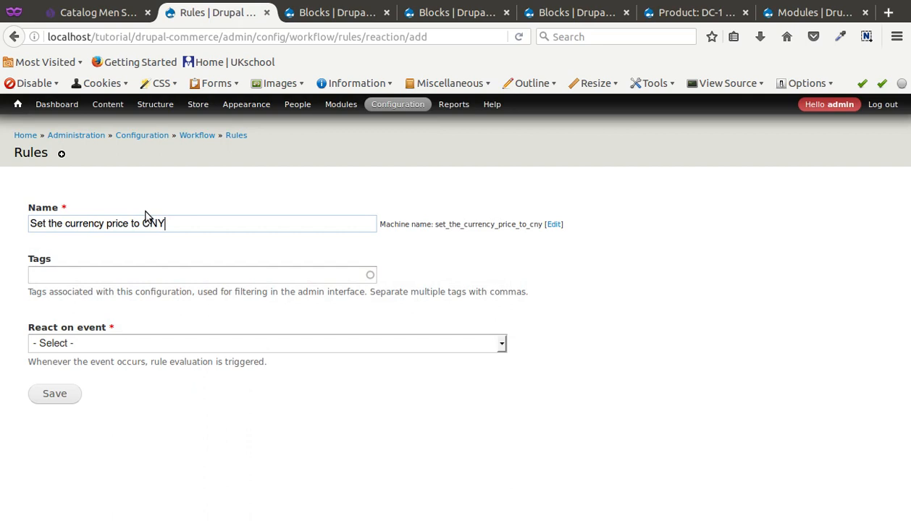
key("BackSpace")
key("BackSpace")
key("BackSpace")
type("USD")
- Make the new rule react on the Commerce Product event "Calculating the sell price of a product"
left_click(141, 269)
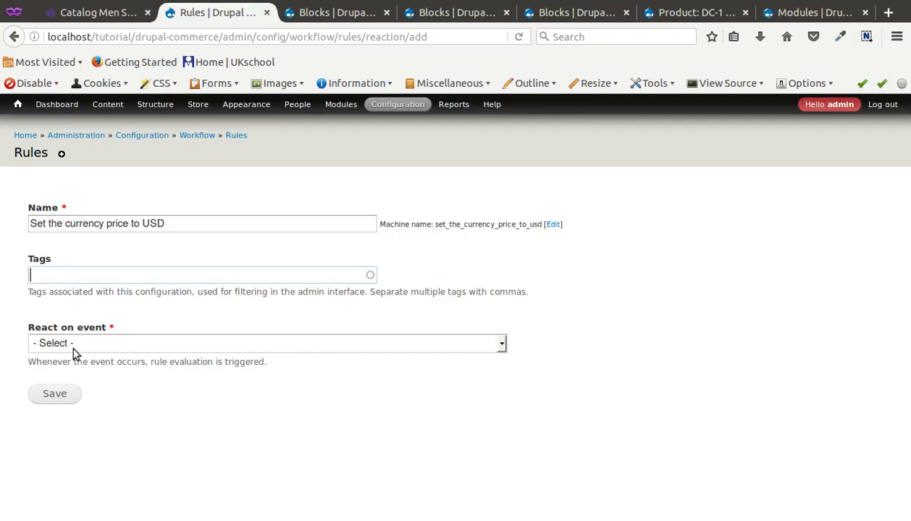
left_click(72, 347)
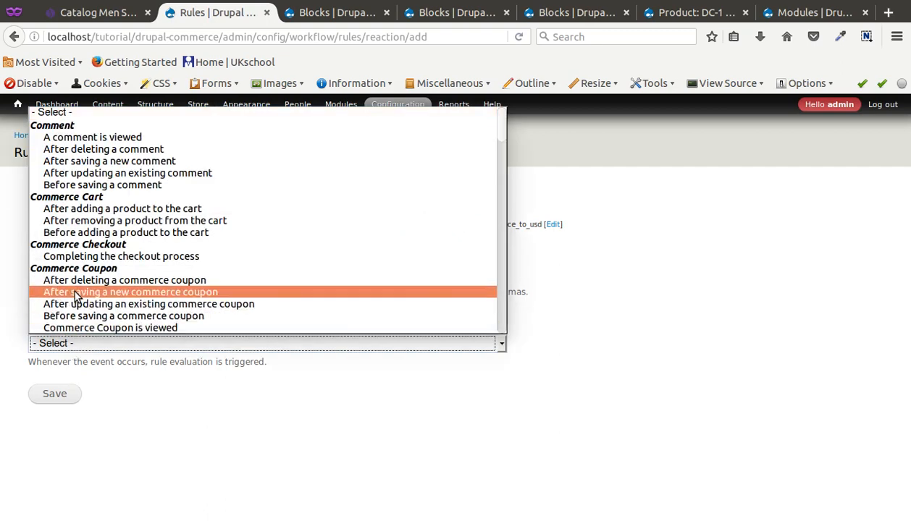
scroll(76, 297, "down", 3)
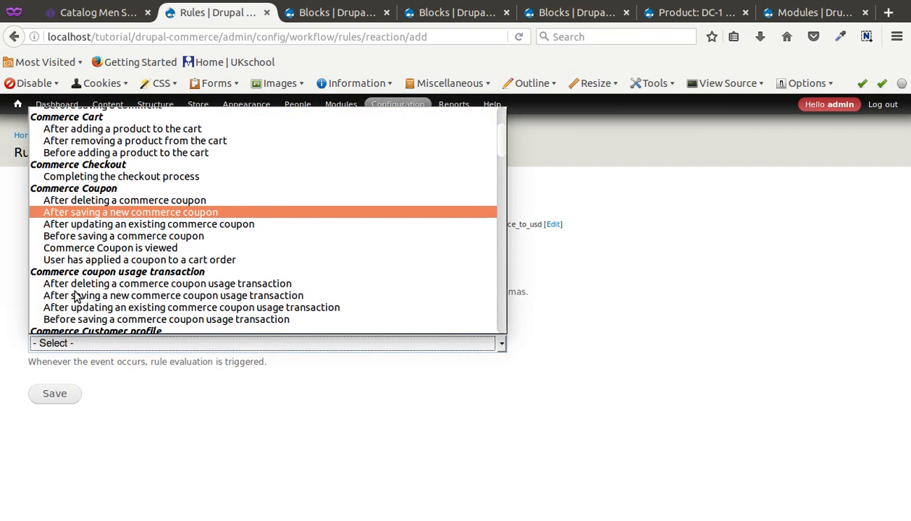
scroll(76, 297, "down", 5)
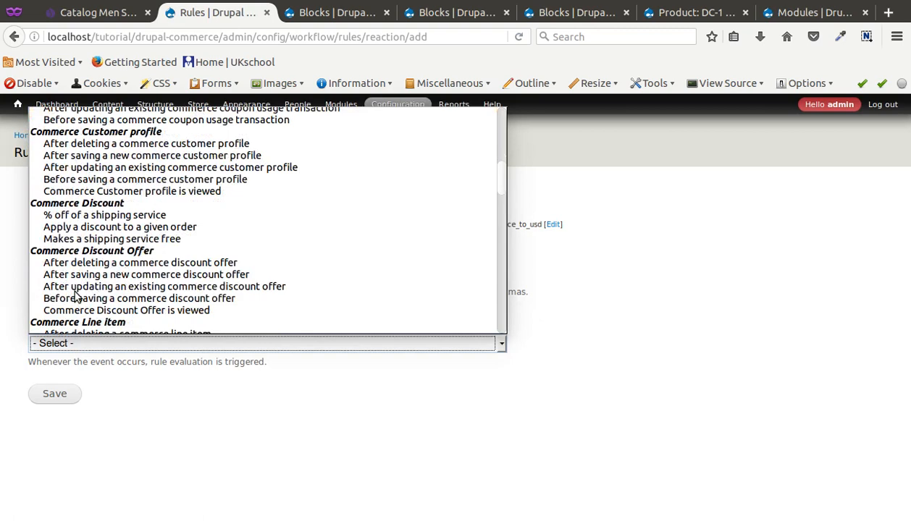
scroll(76, 297, "down", 5)
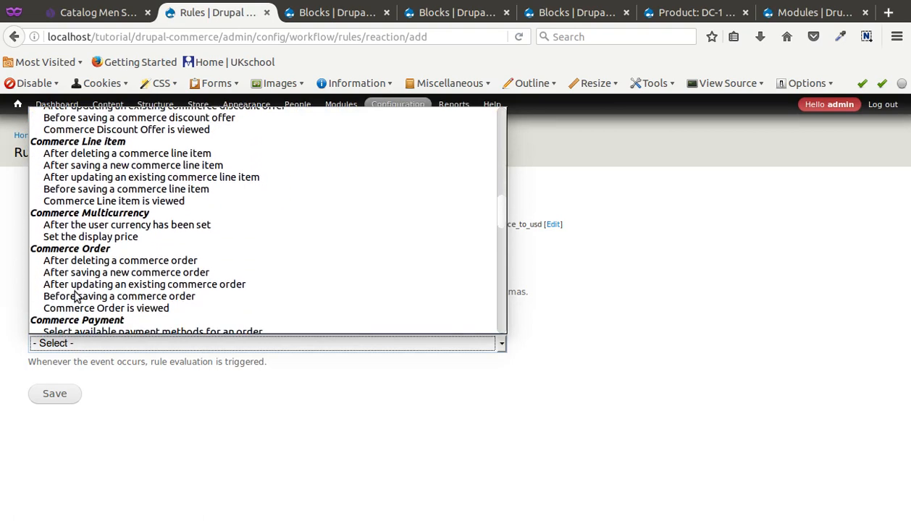
scroll(76, 297, "down", 1)
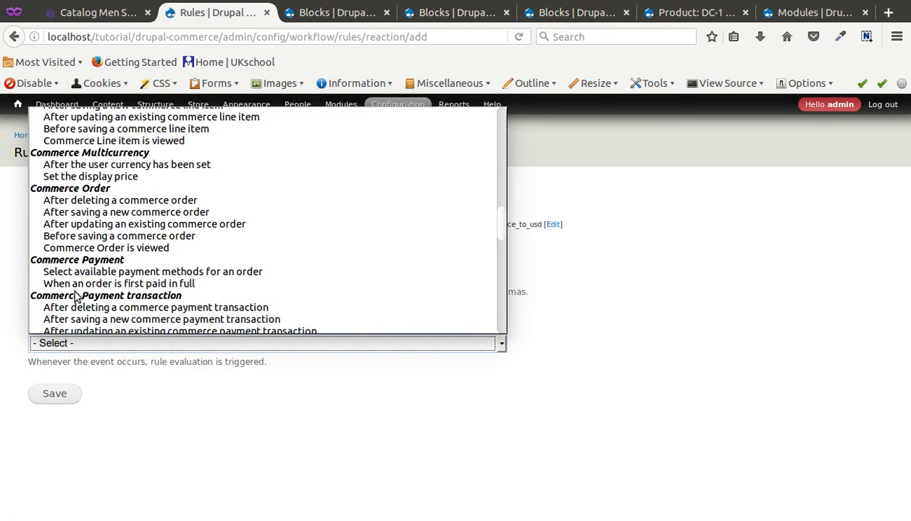
scroll(76, 297, "down", 2)
scroll(76, 297, "down", 2)
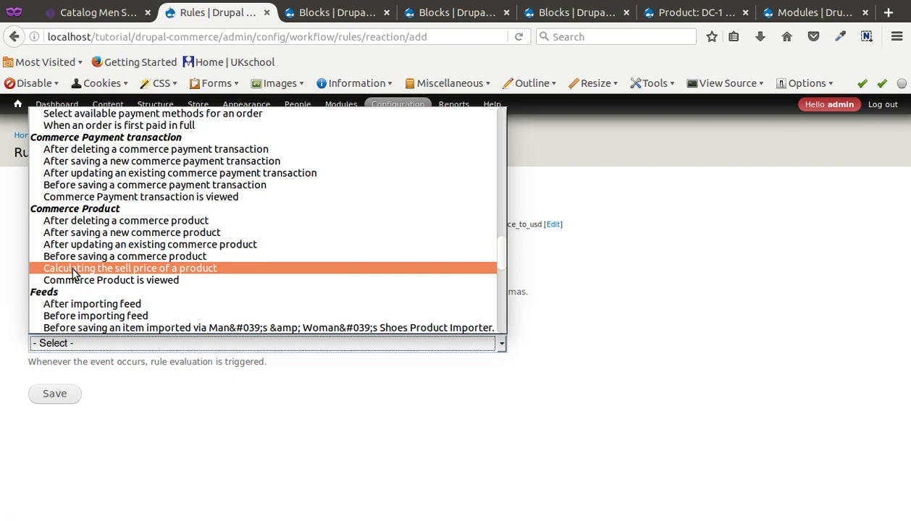
left_click(74, 274)
- Open the store's Product pricing rules in a separate tab and view the form for adding a pricing rule
mouse_move(212, 120)
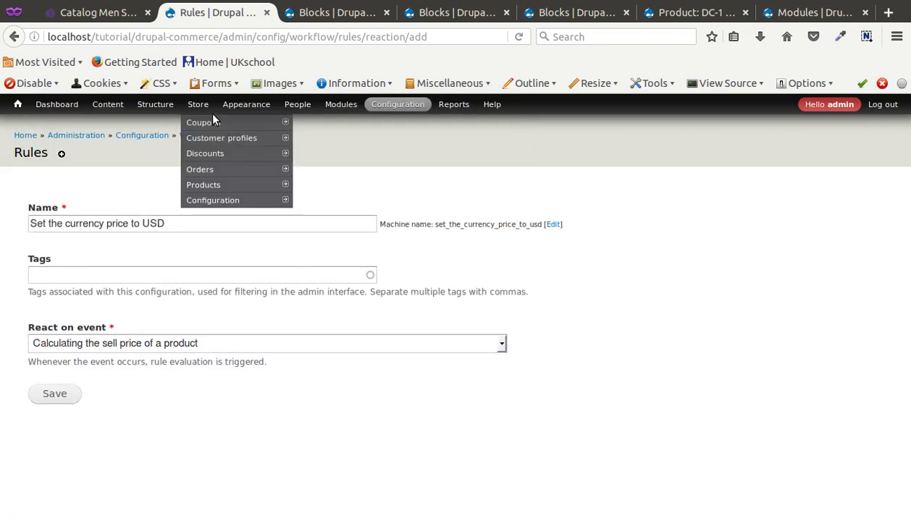
mouse_move(204, 199)
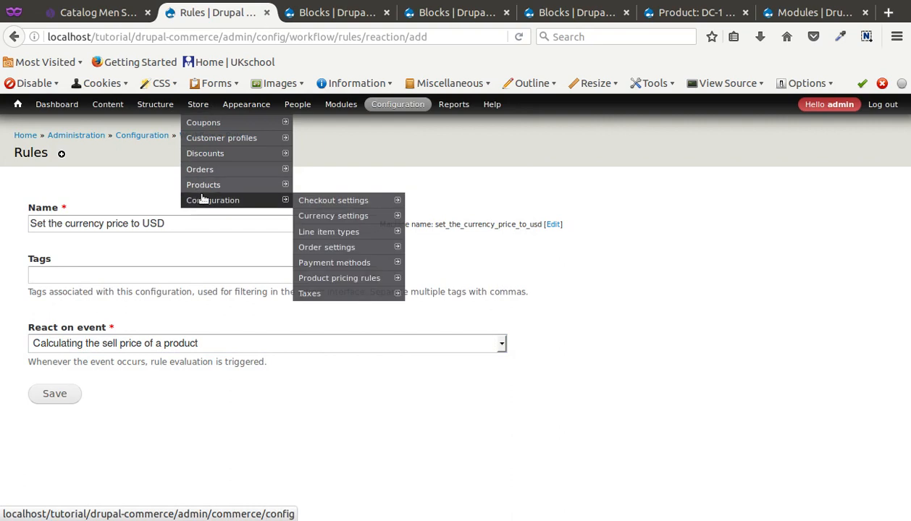
mouse_move(204, 182)
mouse_move(338, 268)
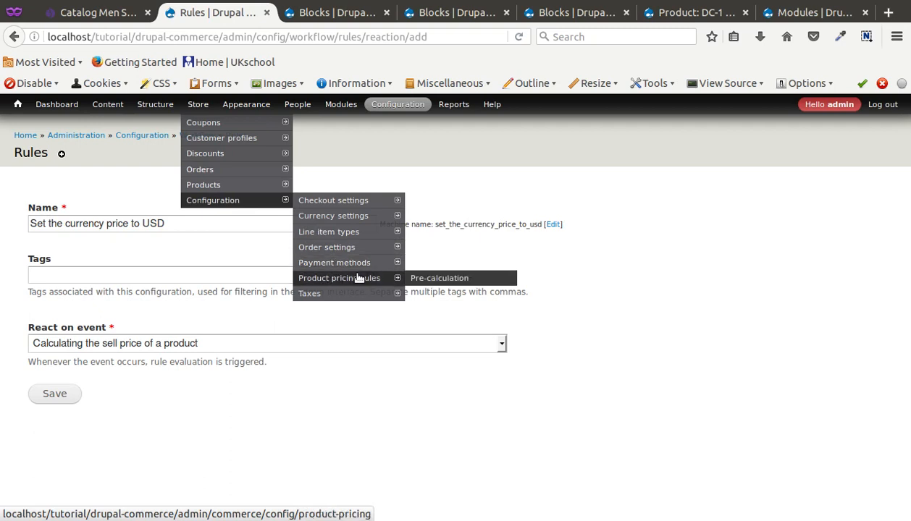
right_click(357, 281)
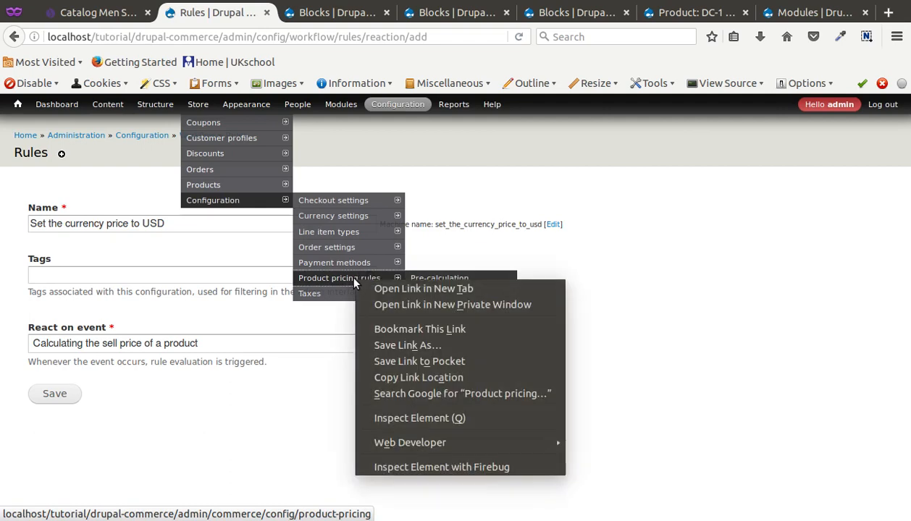
left_click(386, 289)
left_click(289, 13)
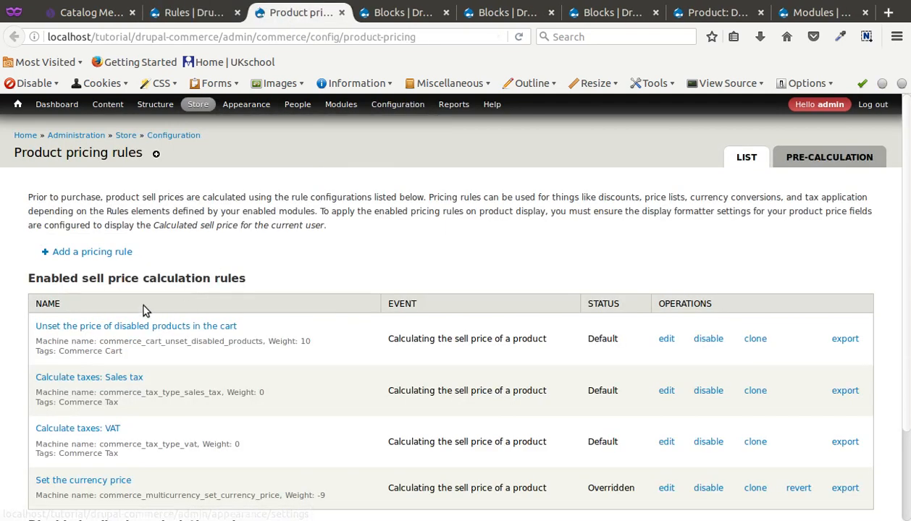
left_click(105, 252)
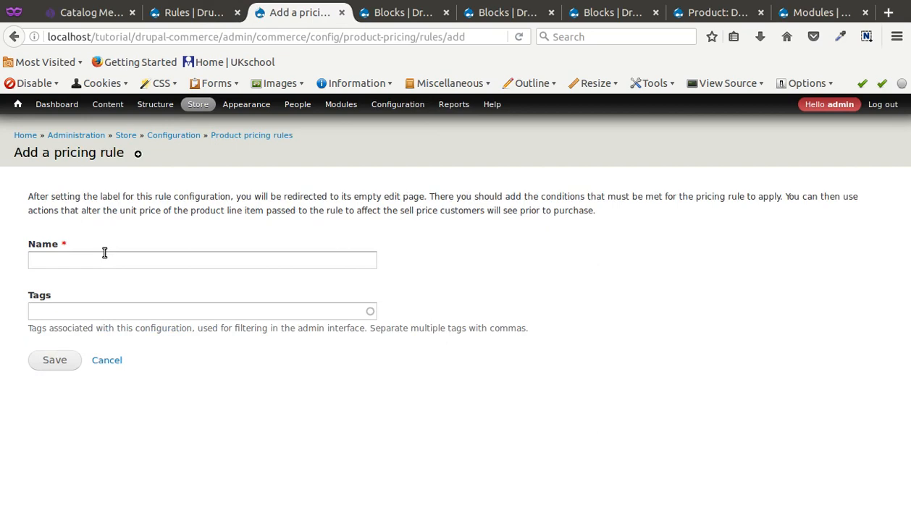
- Return to the unsaved USD reaction rule, recheck its selected event and save the rule
left_click(185, 16)
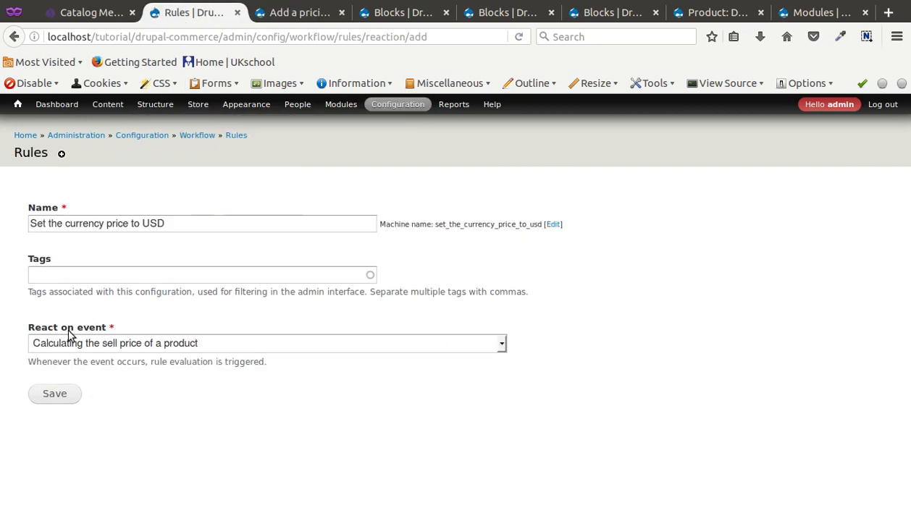
left_click(213, 344)
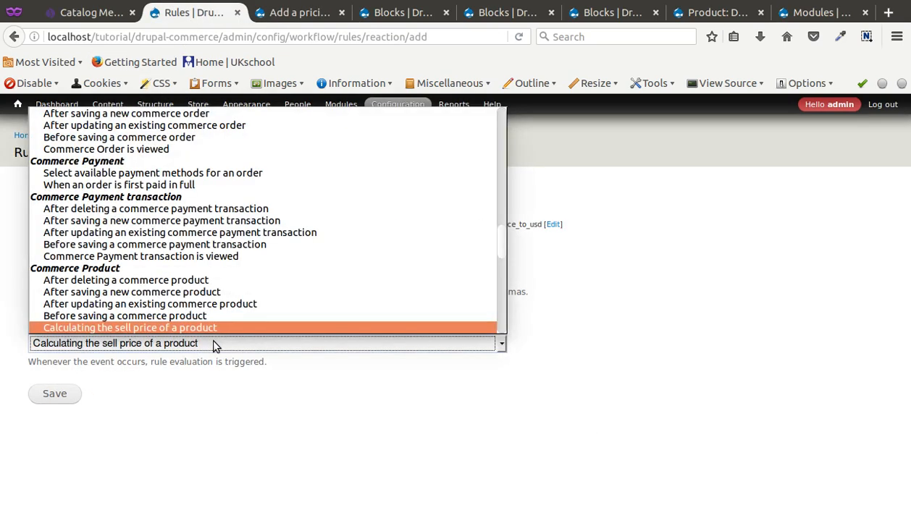
left_click(214, 345)
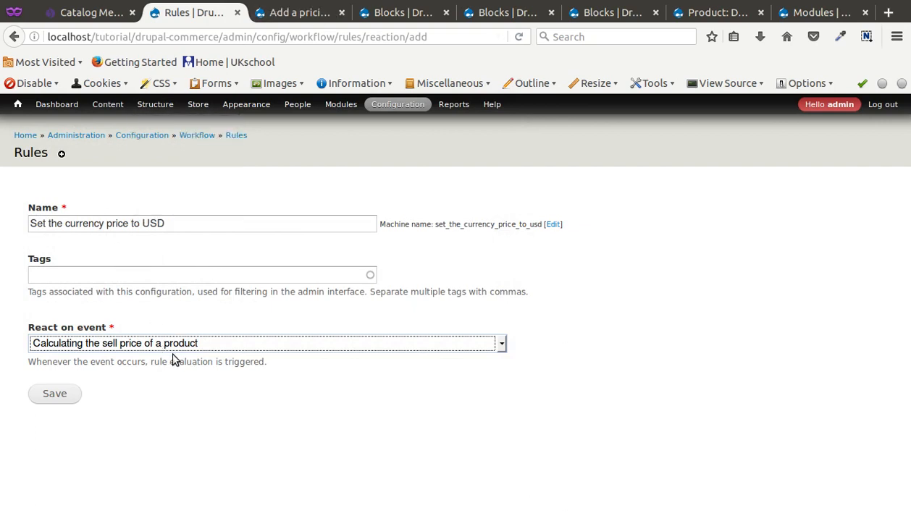
left_click(55, 395)
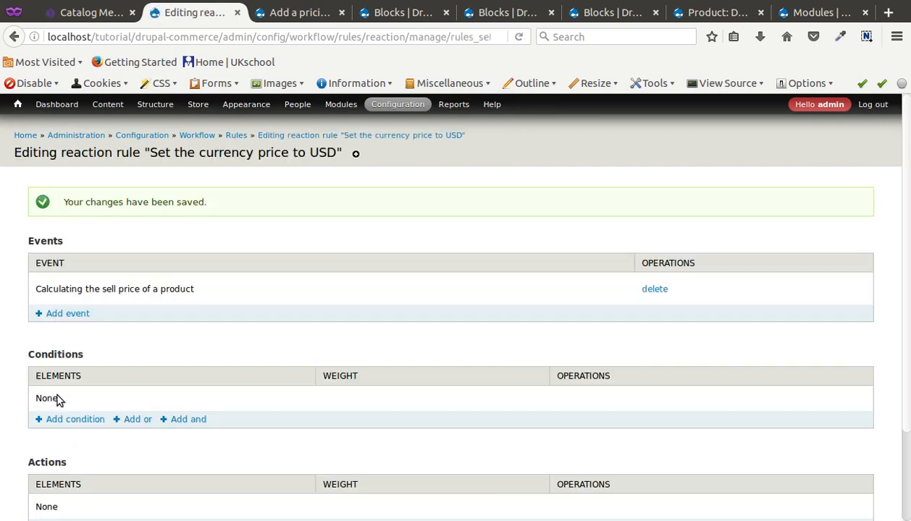
- Check the CNY rule's conditions for reference and add a Data comparison condition to the USD rule
scroll(58, 400, "down", 2)
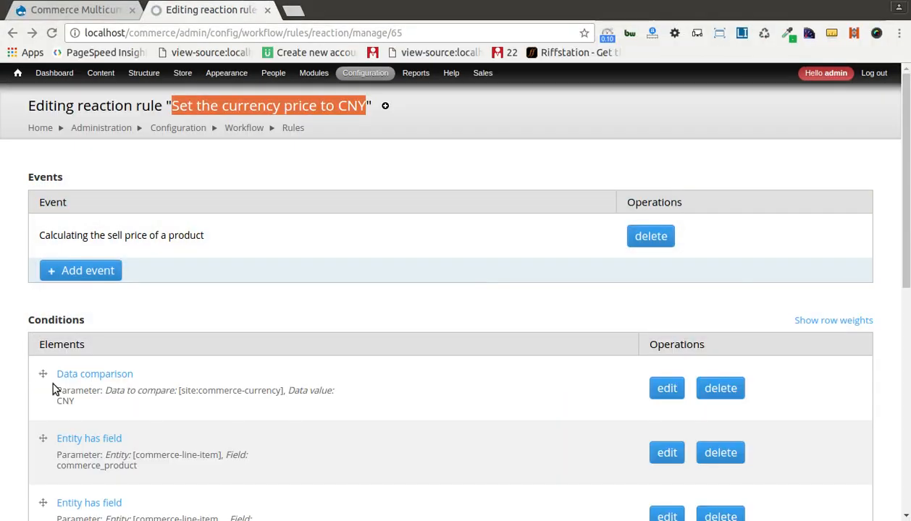
scroll(56, 387, "down", 3)
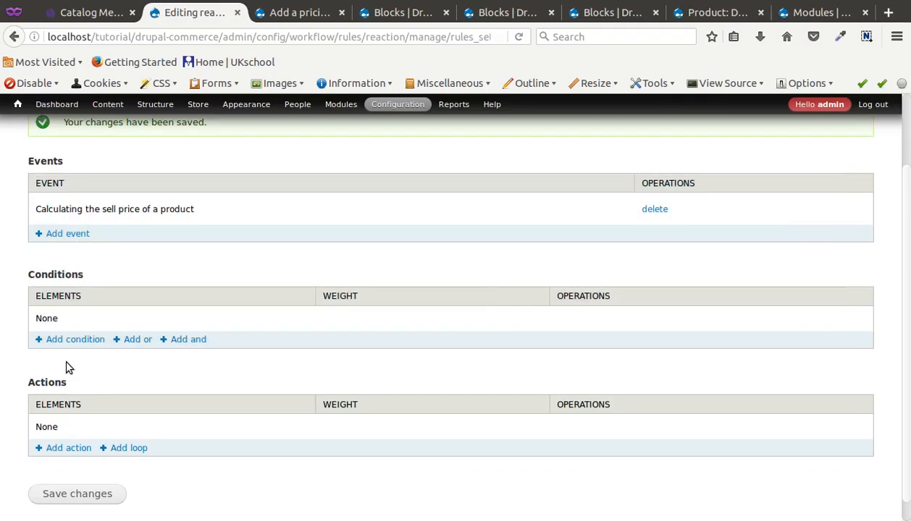
left_click(66, 340)
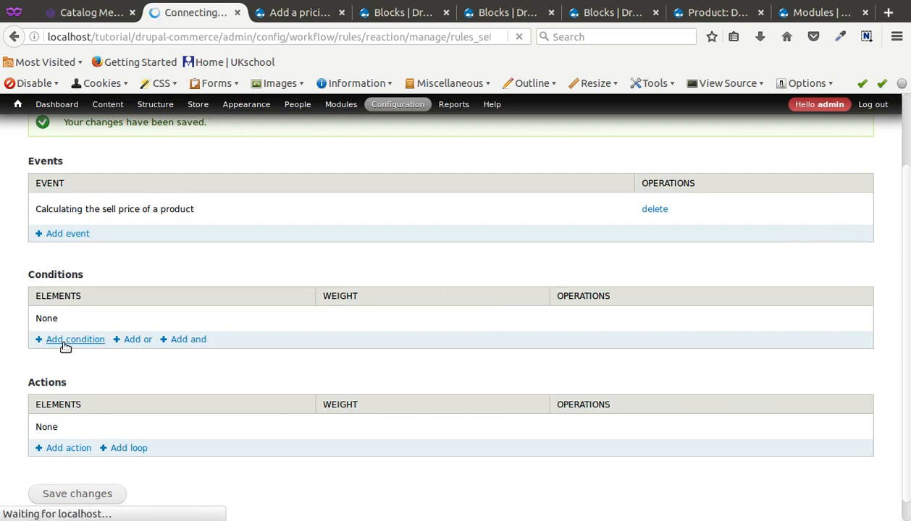
left_click(69, 224)
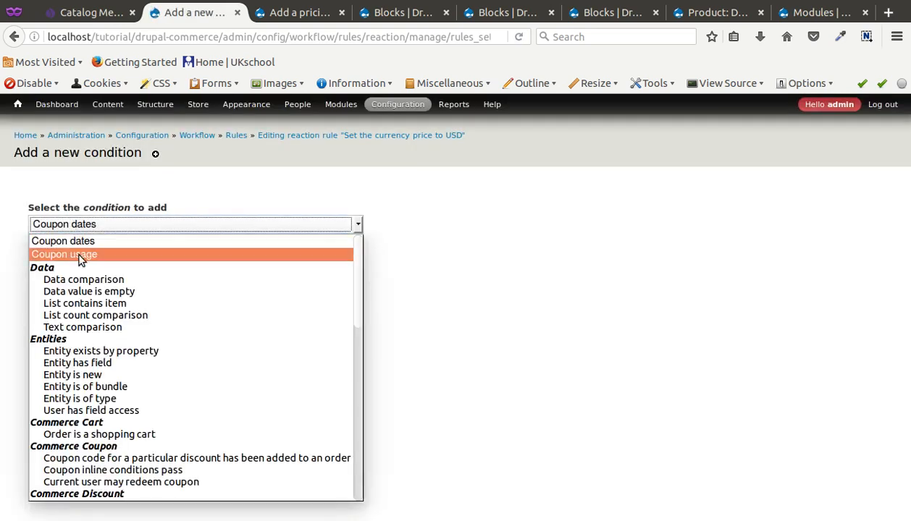
left_click(86, 280)
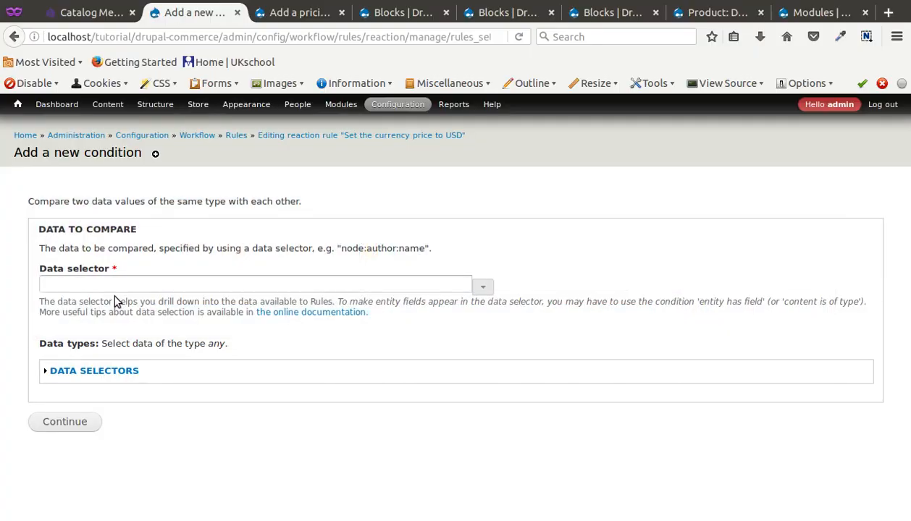
- Select site:commerce-currency as the data to compare in the new condition and continue to its comparison settings
left_click(113, 280)
left_click(98, 317)
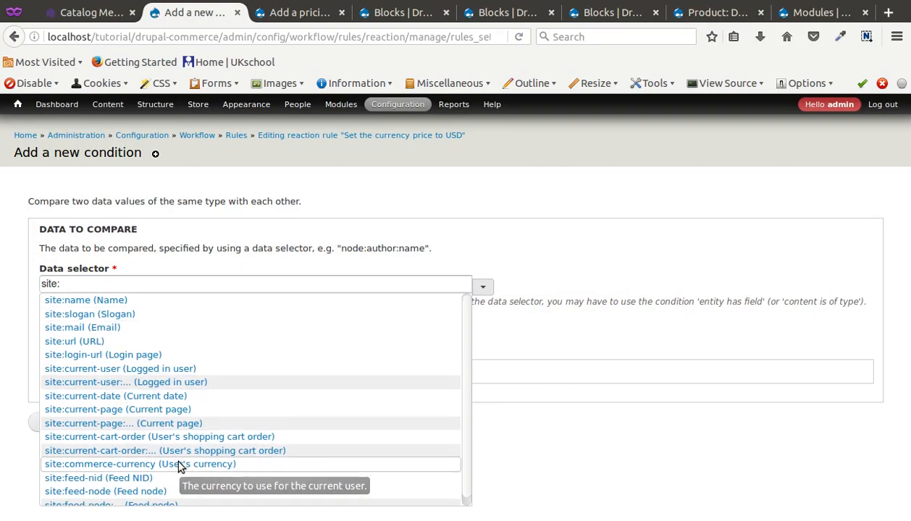
scroll(179, 460, "down", 1)
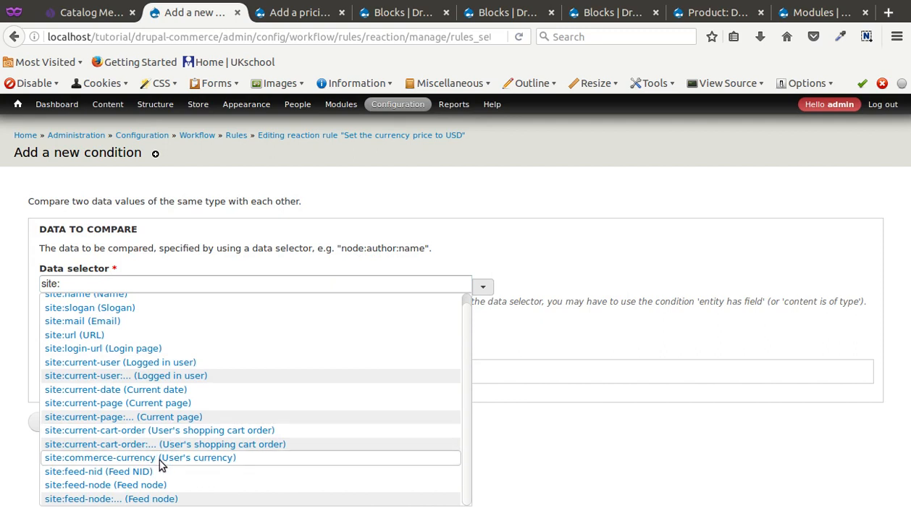
scroll(116, 383, "up", 1)
scroll(116, 394, "down", 1)
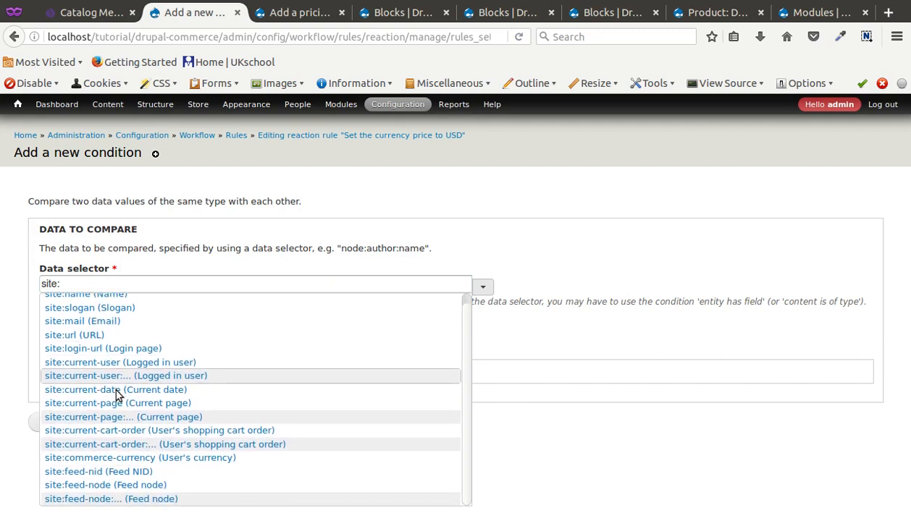
scroll(107, 340, "up", 1)
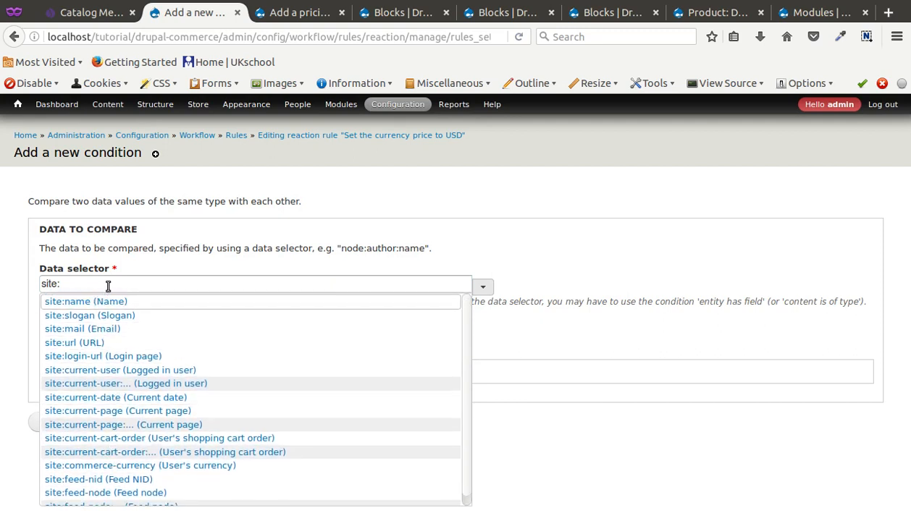
left_click(108, 285)
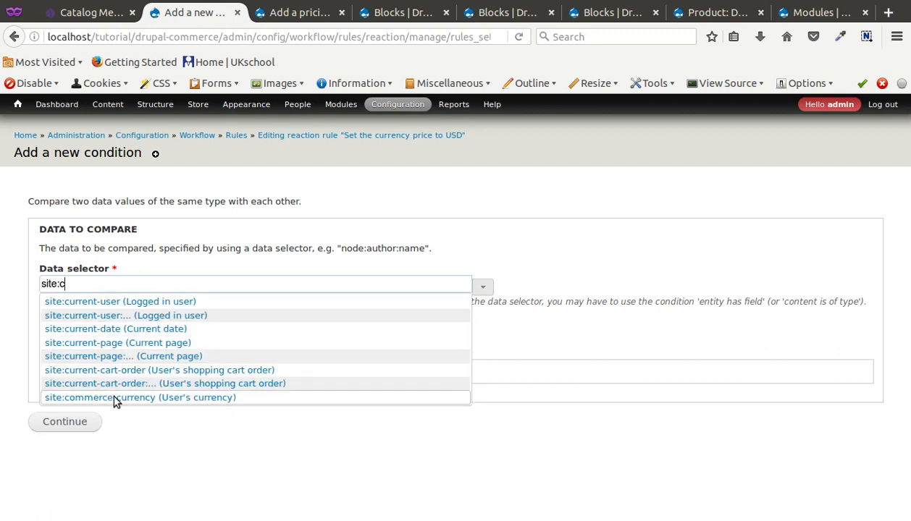
left_click(134, 398)
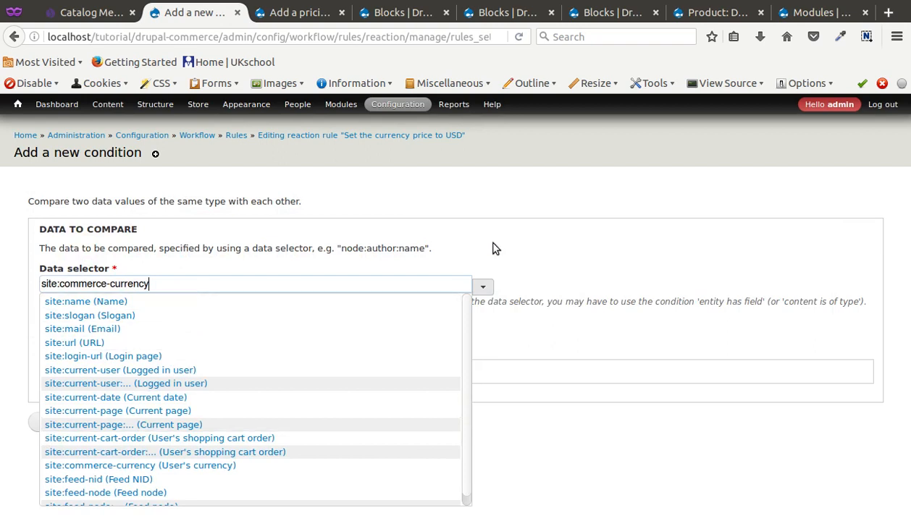
left_click(517, 248)
left_click(43, 422)
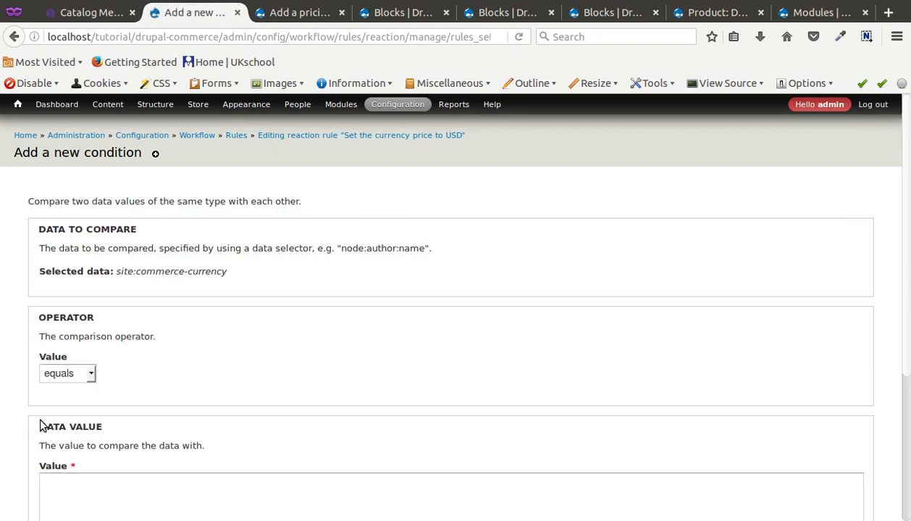
- Keep the comparison operator at equals and enter USD as the data value
scroll(45, 412, "down", 3)
left_click(62, 255)
left_click(62, 257)
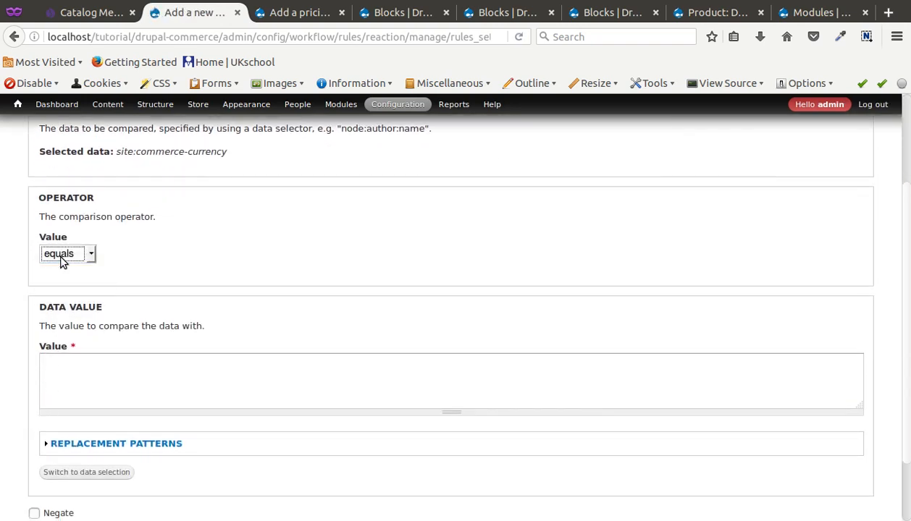
scroll(182, 319, "up", 2)
scroll(179, 347, "down", 4)
left_click(147, 327)
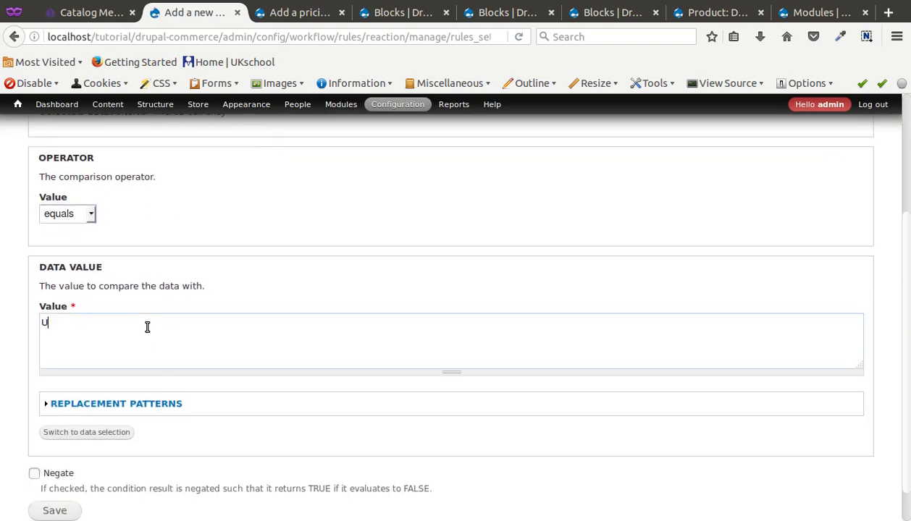
- Check the CNY rule's Data comparison settings for reference and save the USD comparison condition
key("alt+Tab")
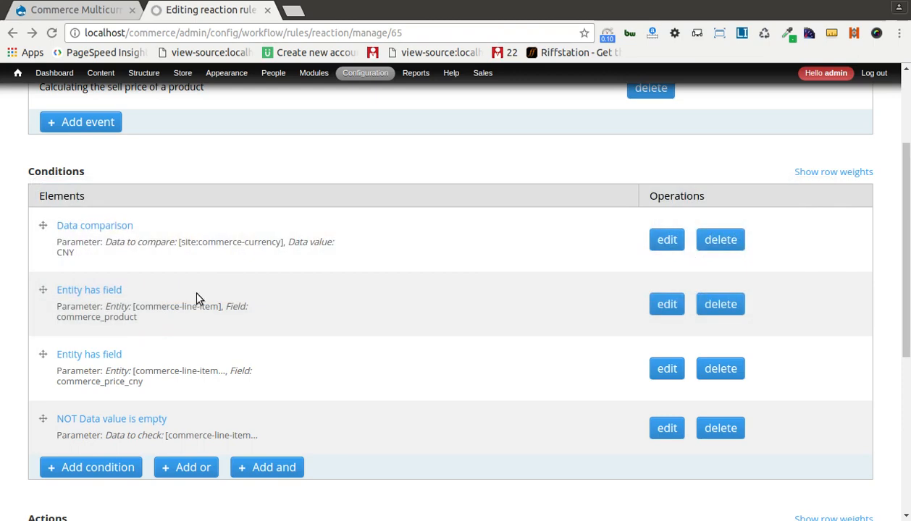
left_click(667, 240)
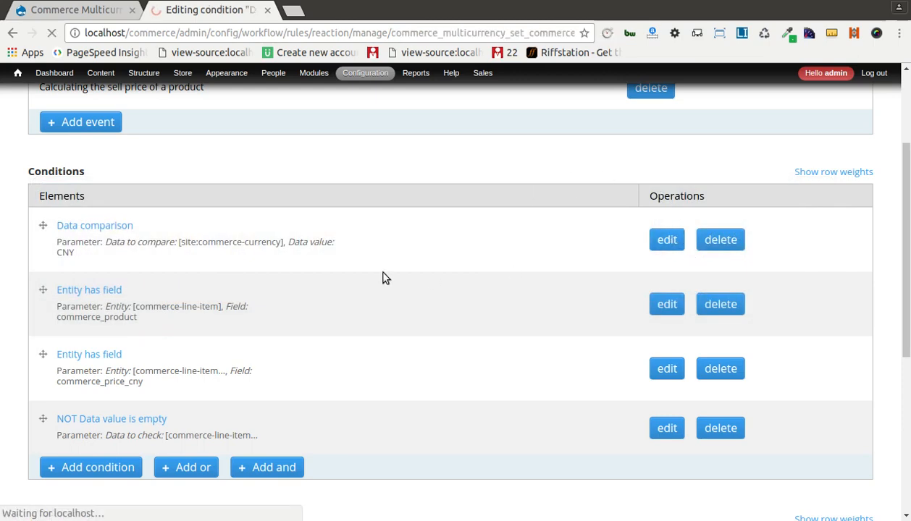
scroll(383, 279, "down", 3)
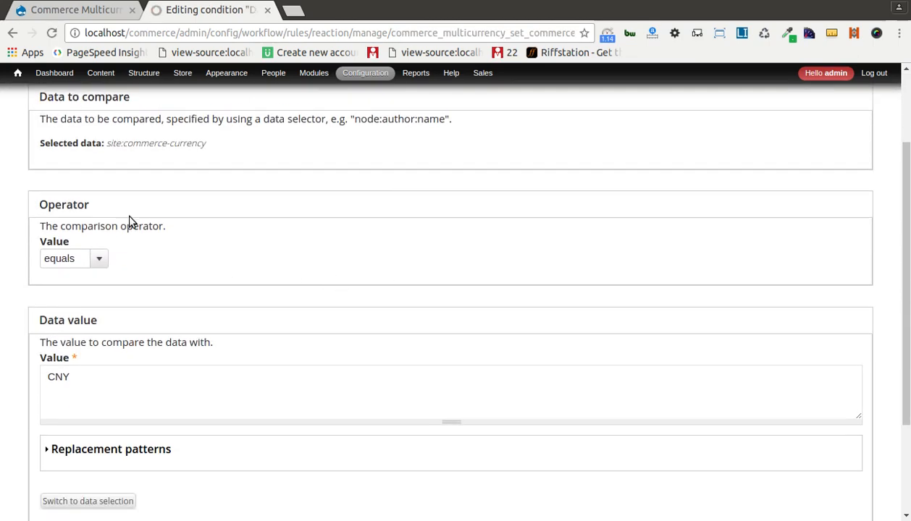
left_click(12, 33)
key("alt+Tab")
scroll(170, 362, "down", 1)
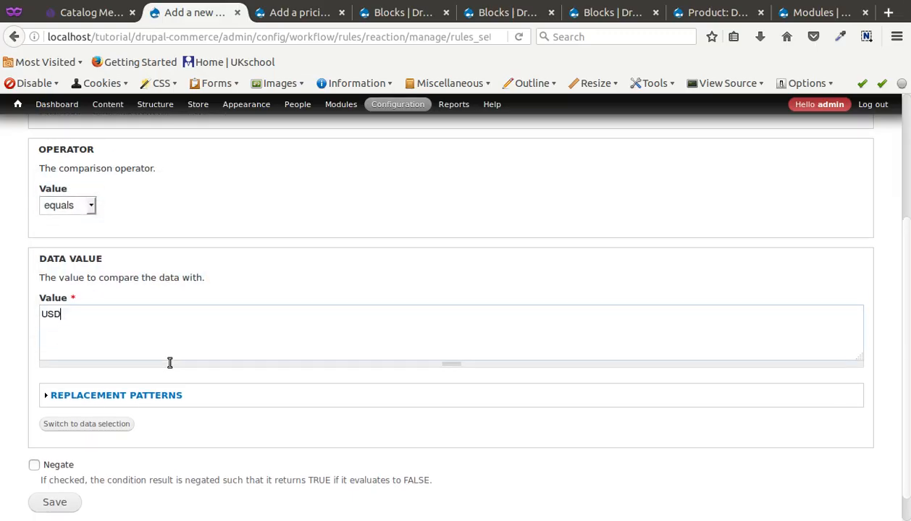
left_click(52, 474)
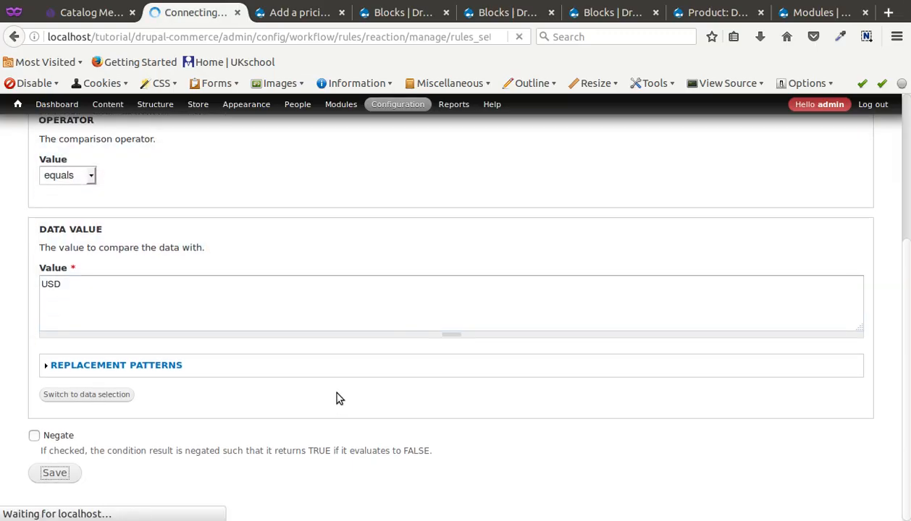
- Consult the CNY rule's condition list and add an Entity has field condition to the USD rule
scroll(336, 397, "down", 2)
key("alt+Tab")
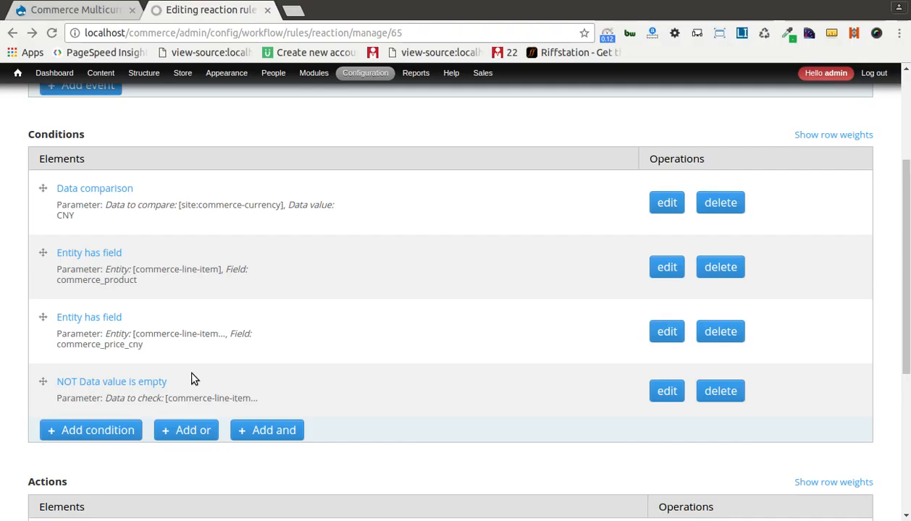
scroll(194, 379, "up", 1)
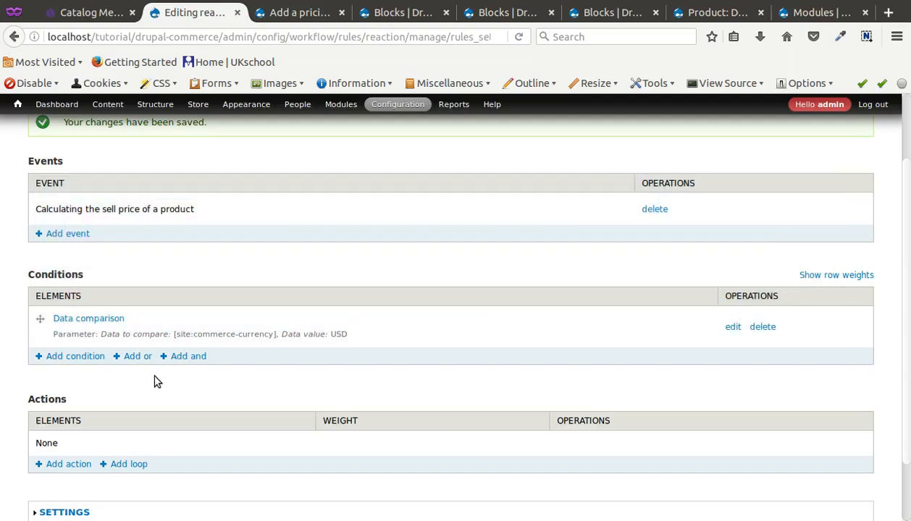
left_click(107, 353)
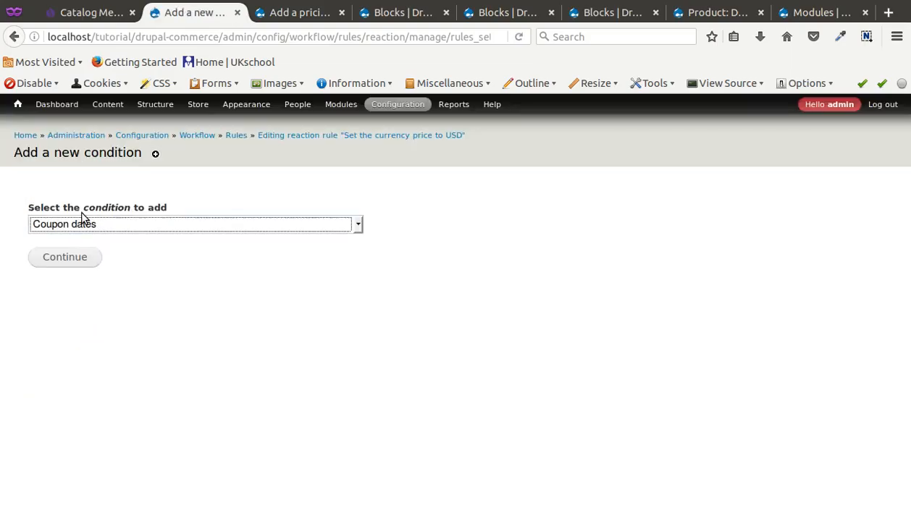
left_click(82, 225)
left_click(70, 368)
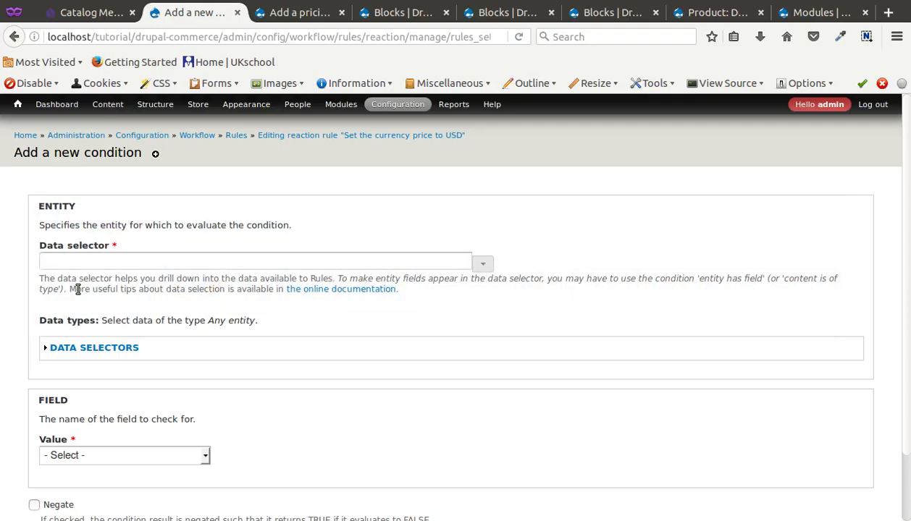
- Set the condition's entity selector to commerce-line-item and its field to commerce_product
left_click(78, 261)
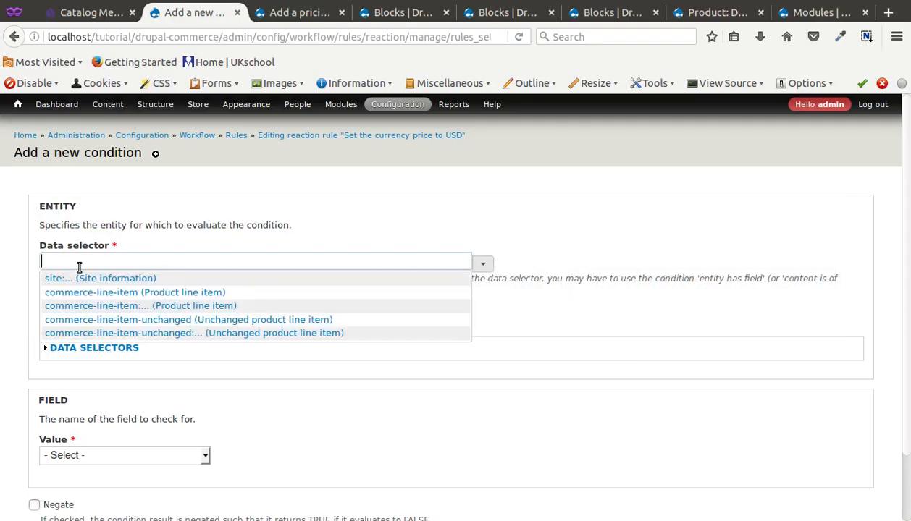
left_click(122, 305)
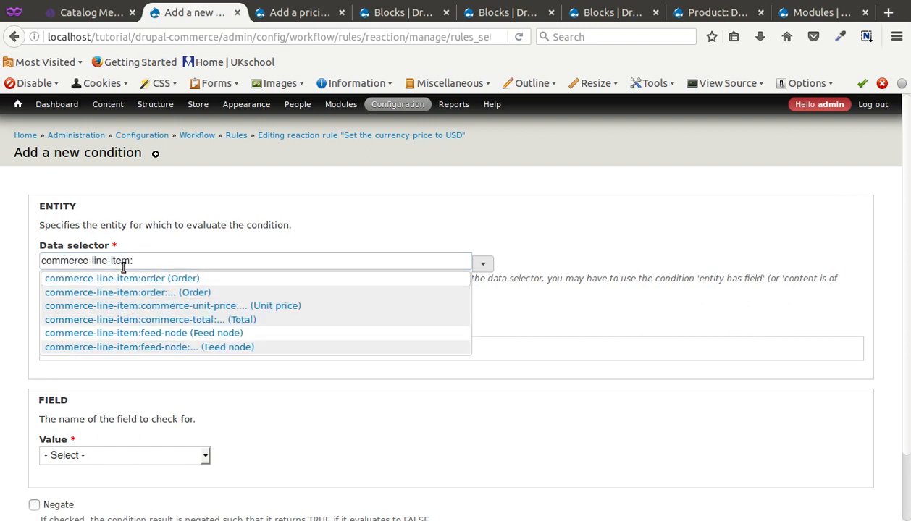
left_click(153, 263)
key("alt+Tab")
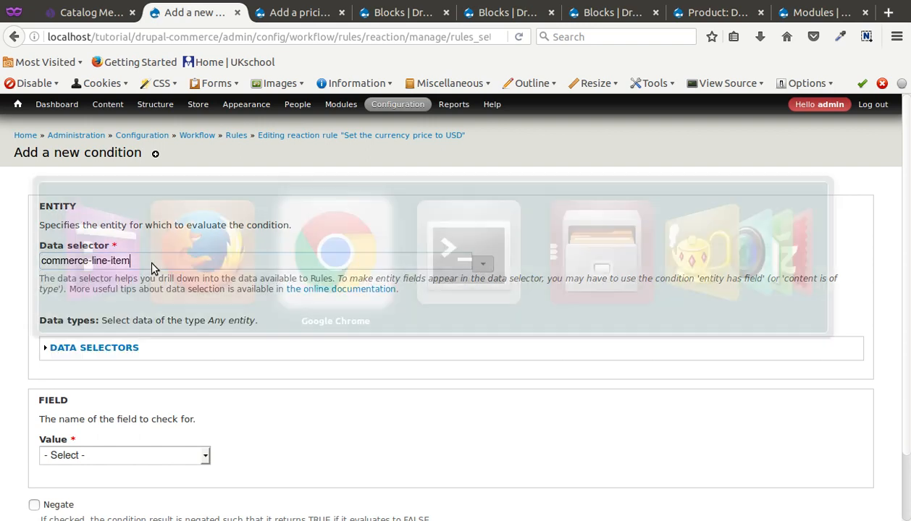
key("alt+Tab")
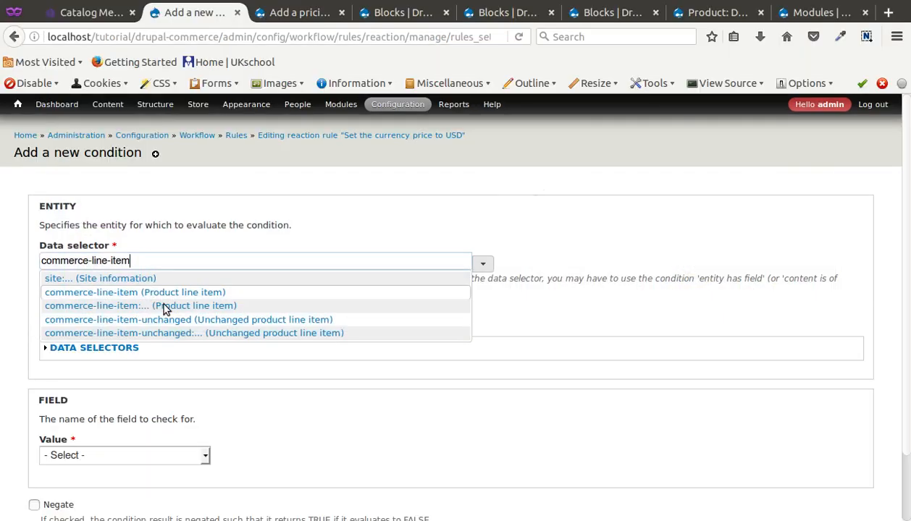
left_click(281, 423)
scroll(174, 447, "down", 2)
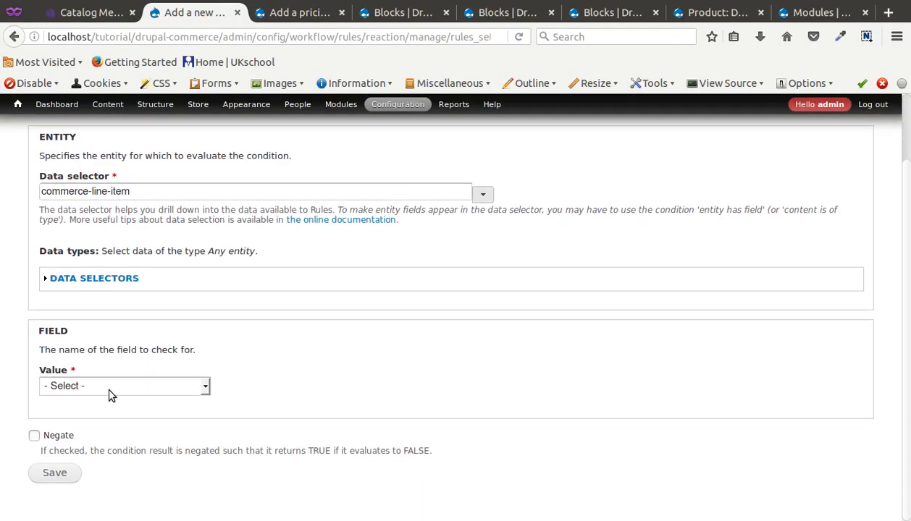
left_click(111, 387)
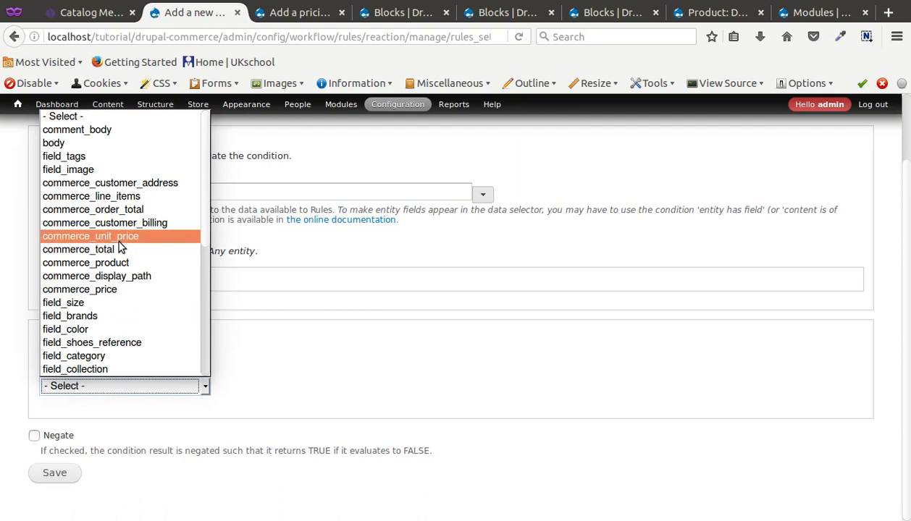
left_click(118, 263)
- Check the CNY rule's matching commerce_product condition for reference and save the USD rule's Entity has field condition
key("alt+Tab")
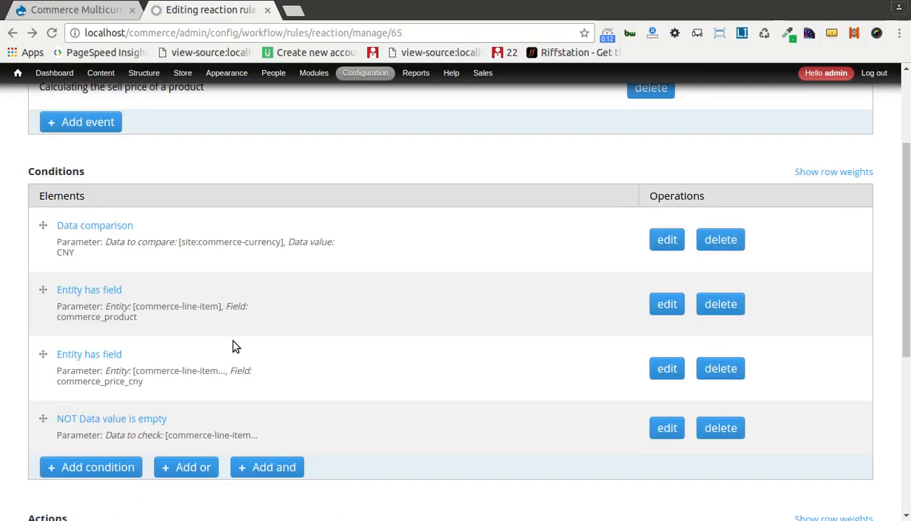
scroll(233, 346, "down", 1)
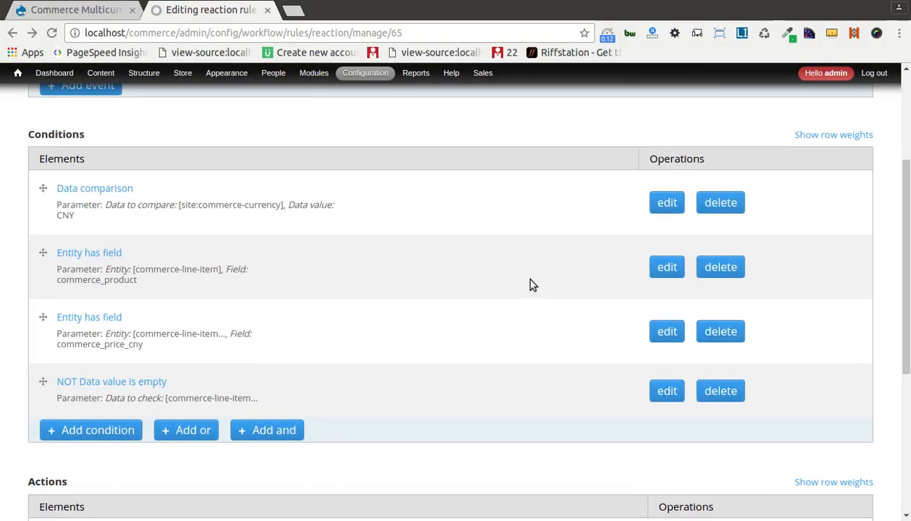
left_click(667, 268)
scroll(346, 316, "down", 1)
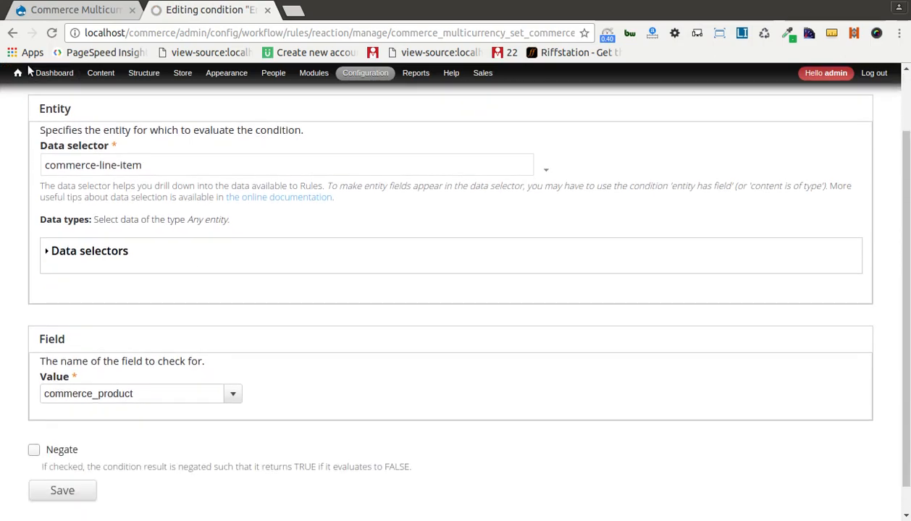
left_click(16, 33)
key("alt+Tab")
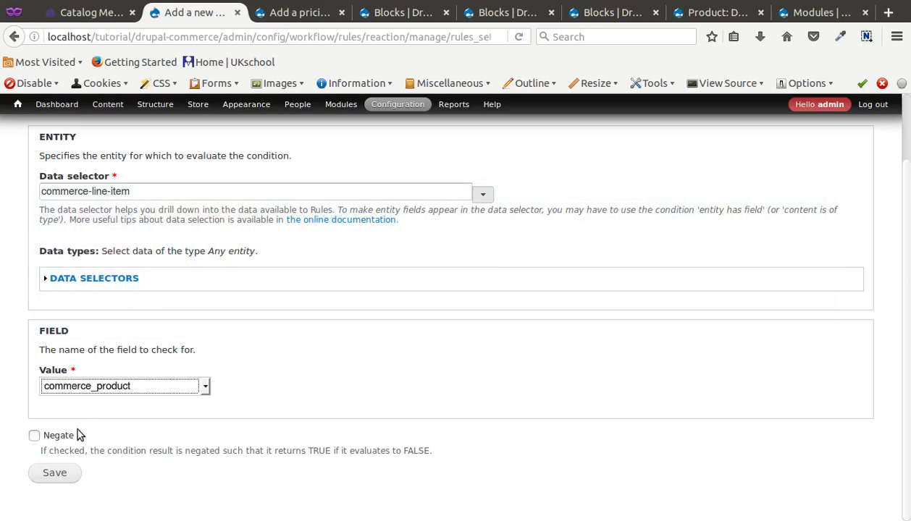
left_click(55, 473)
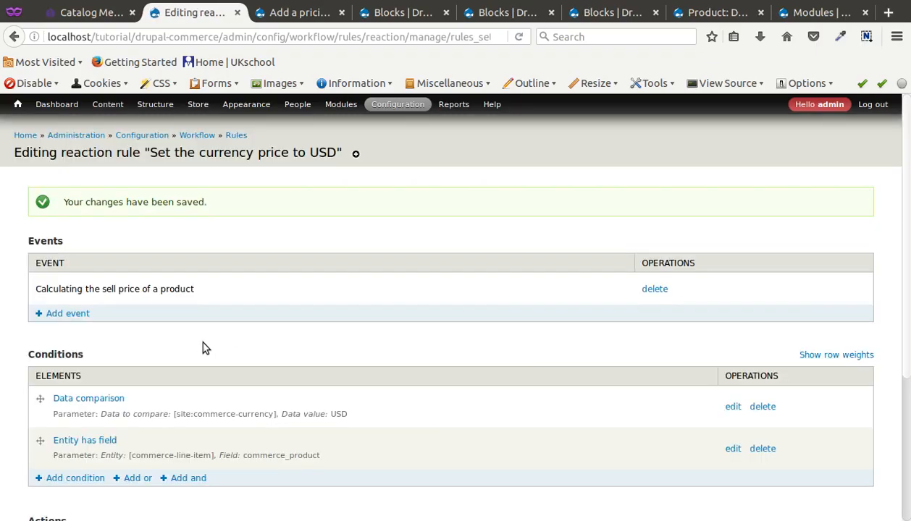
- Consult the CNY rule's condition list and add another Entity has field condition to the USD rule
scroll(206, 348, "down", 1)
key("alt+Tab")
scroll(205, 348, "down", 1)
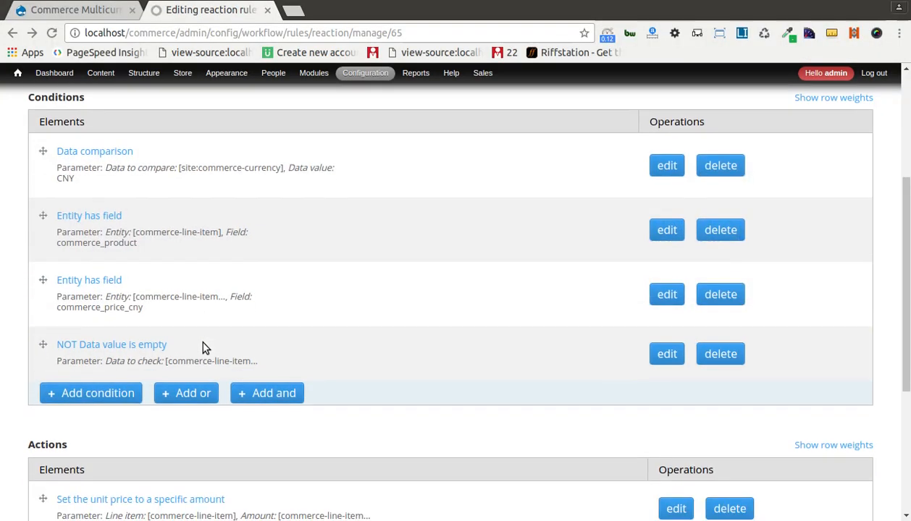
key("alt+Tab")
scroll(181, 346, "down", 2)
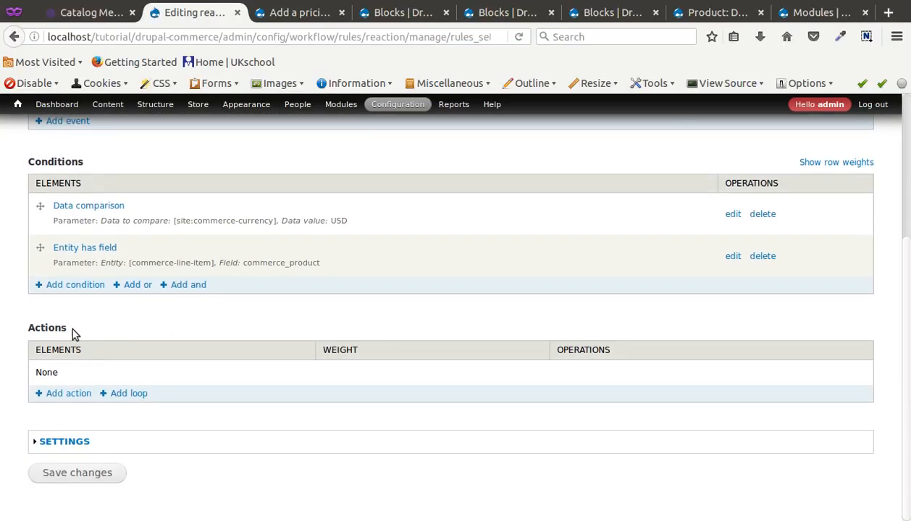
left_click(79, 285)
left_click(63, 224)
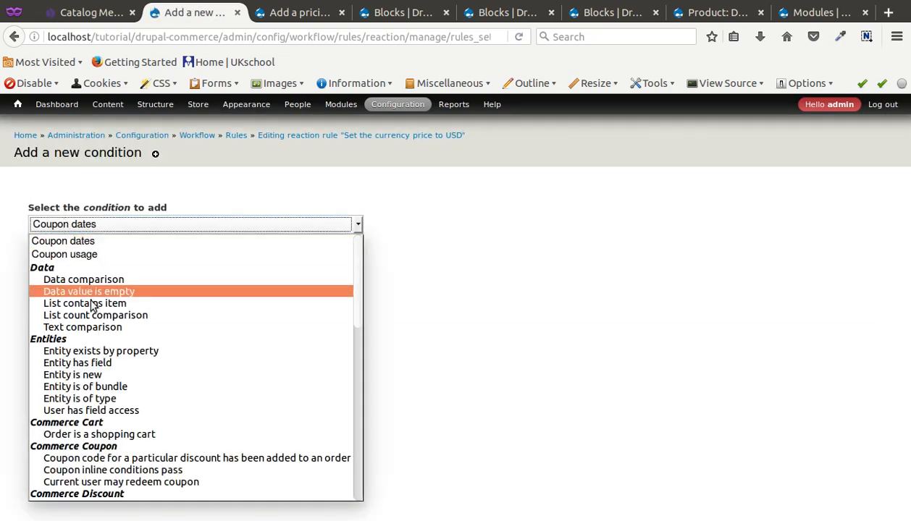
left_click(103, 363)
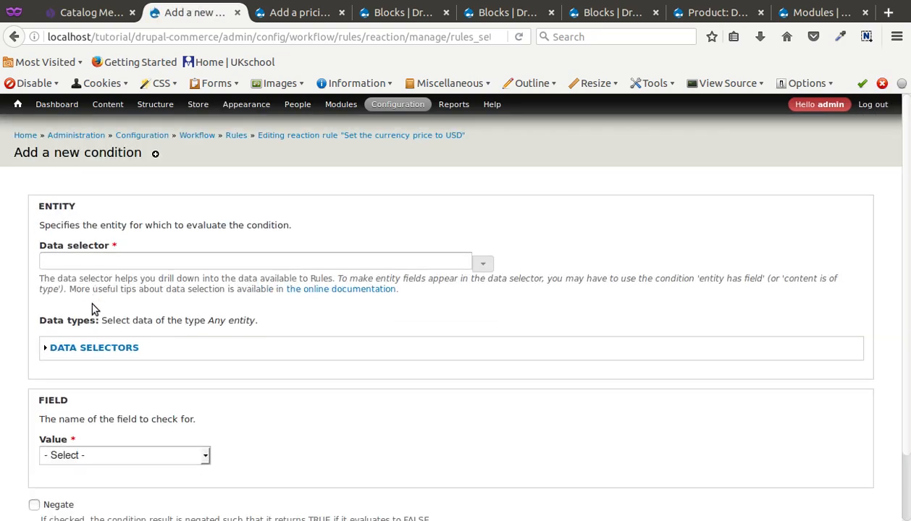
- Consult the CNY rule's second Entity has field condition and set the new condition's entity selector to commerce-line-item:commerce-product
left_click(95, 257)
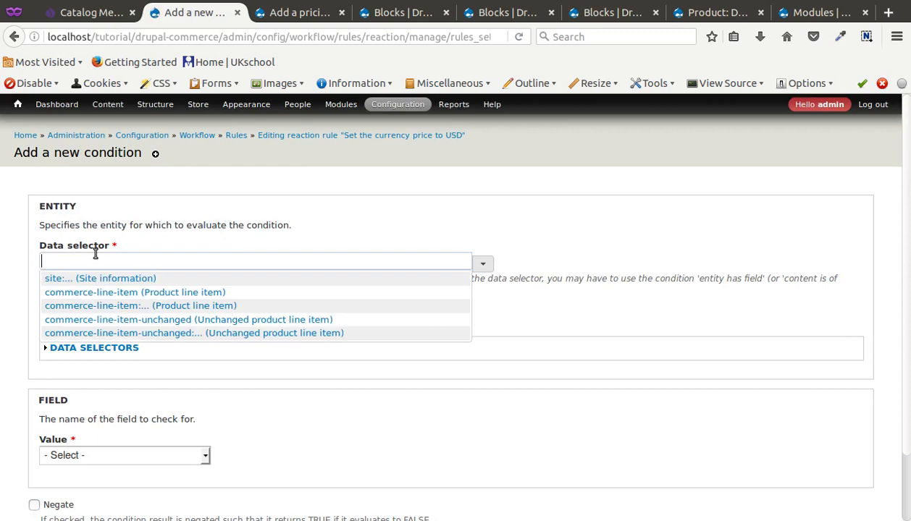
left_click(101, 294)
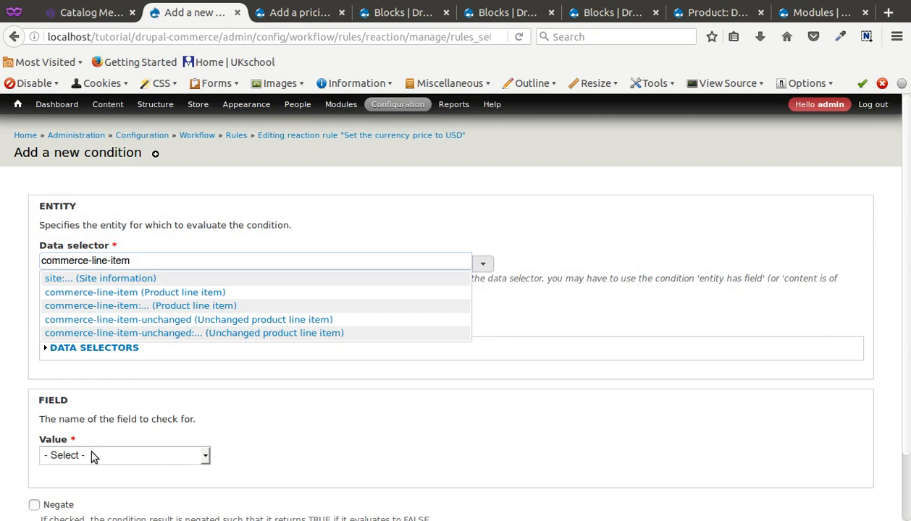
left_click(91, 454)
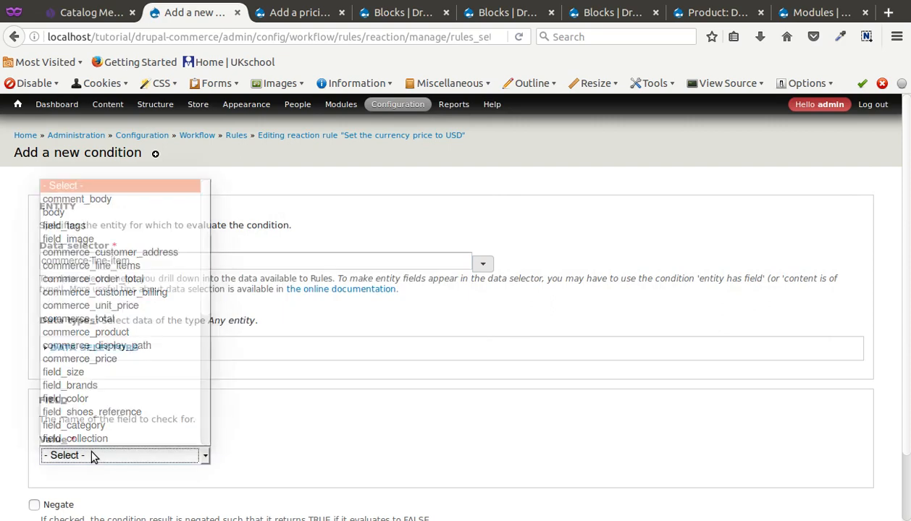
left_click(92, 455)
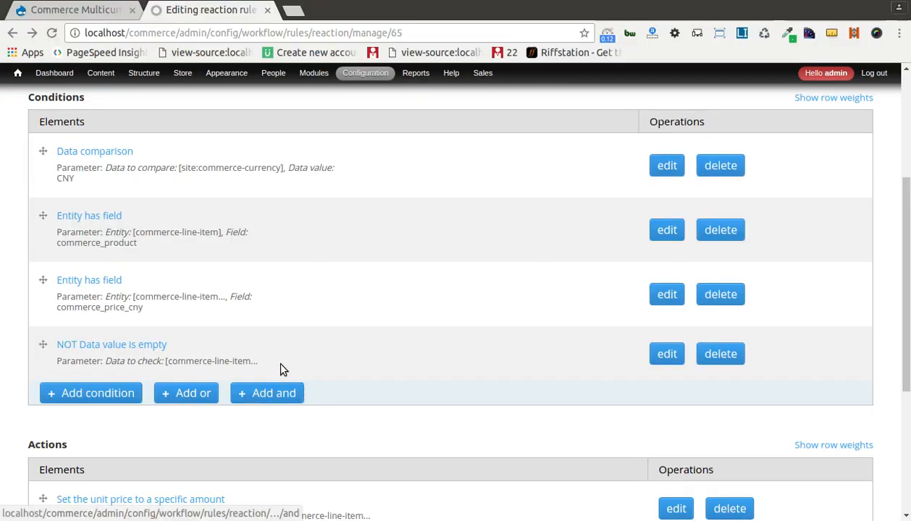
left_click(665, 295)
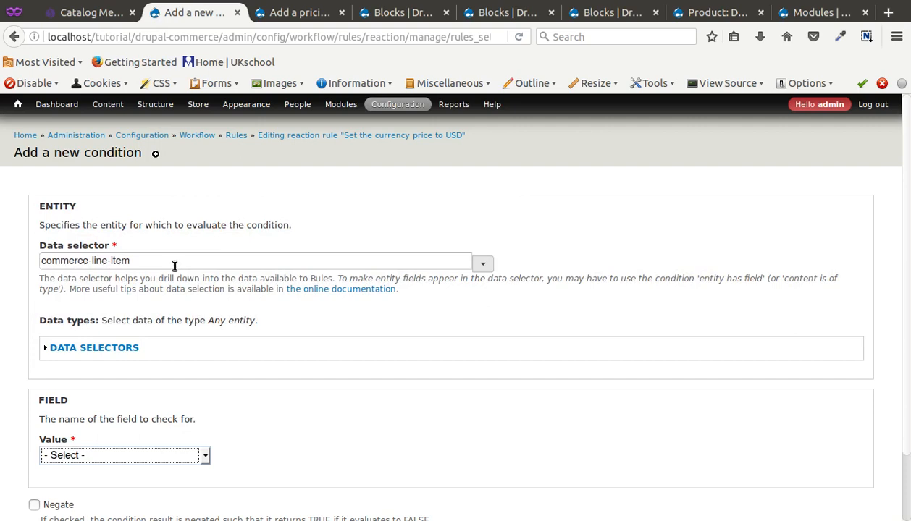
left_click(171, 260)
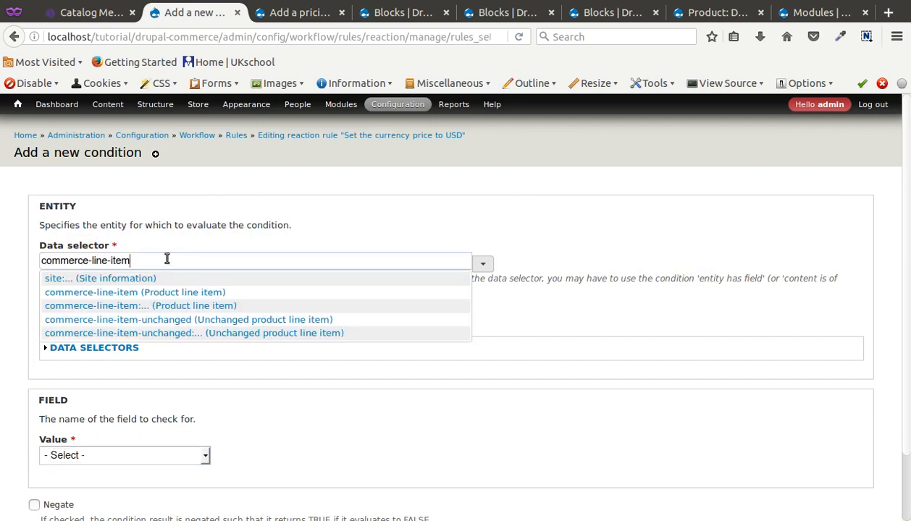
left_click(162, 307)
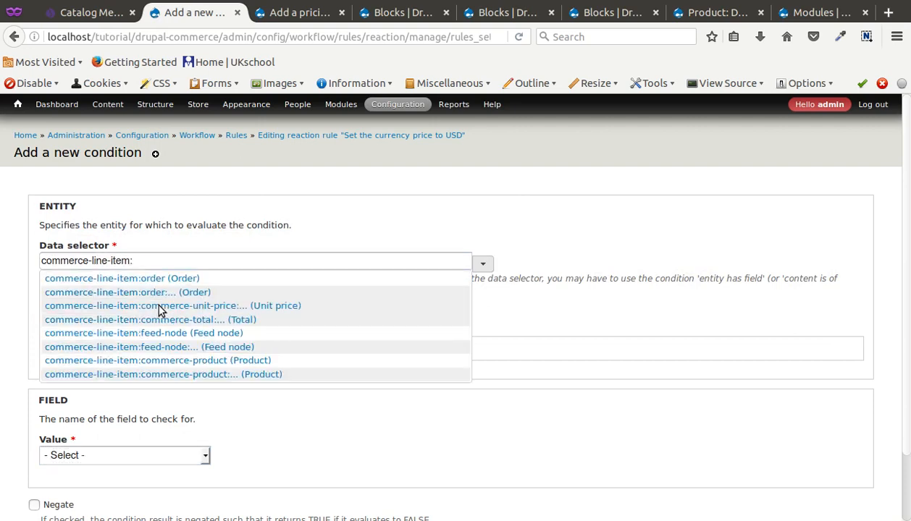
left_click(209, 362)
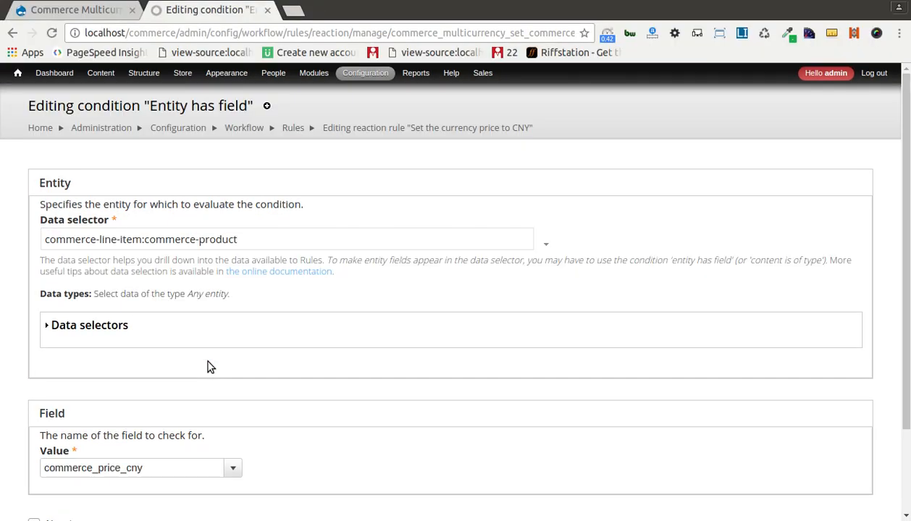
- Check the CNY condition's field setting and search the USD condition's field choices for a matching USD price field
scroll(209, 367, "down", 1)
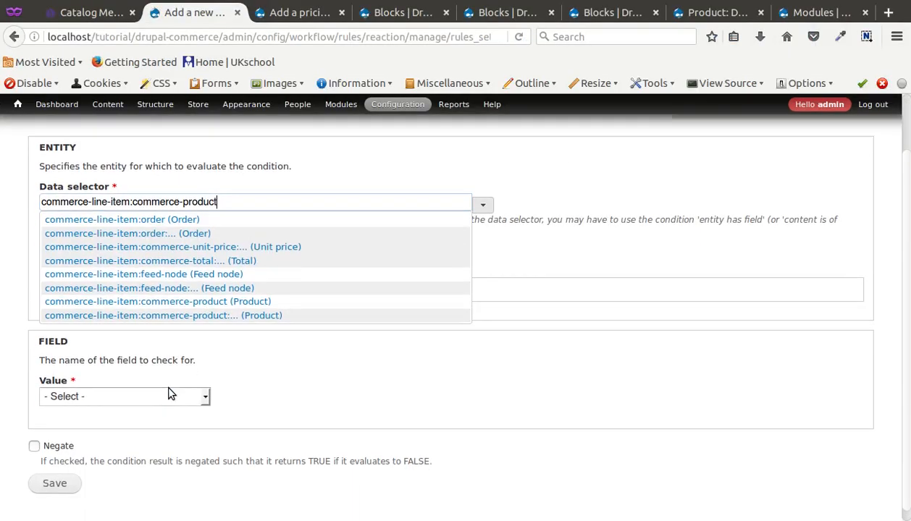
left_click(159, 386)
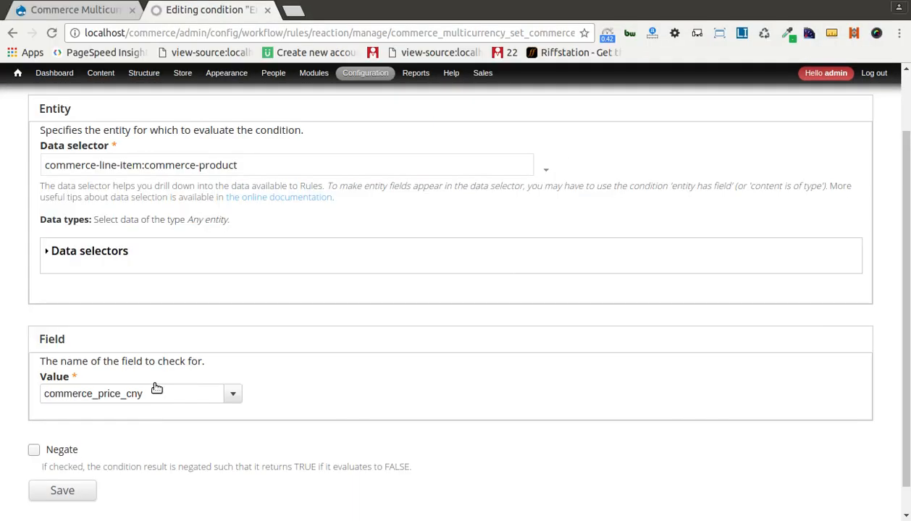
key("alt+Tab")
left_click(155, 388)
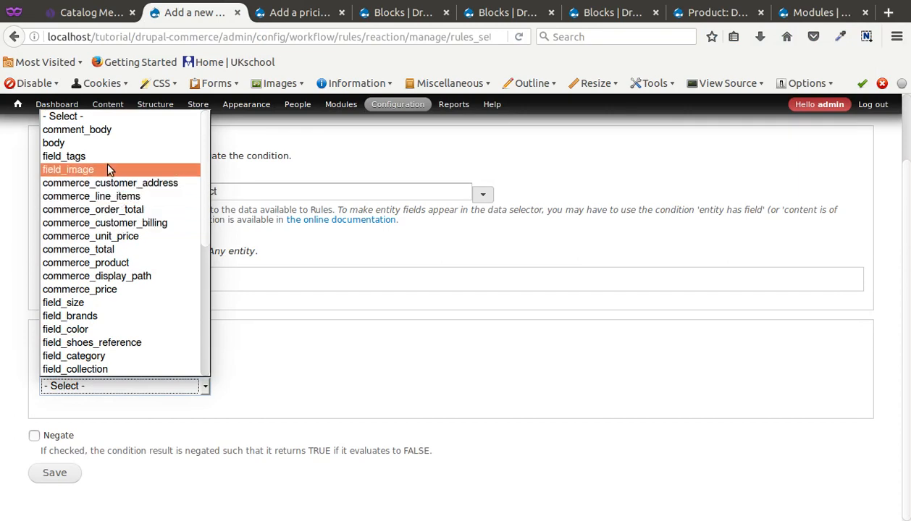
scroll(118, 239, "down", 4)
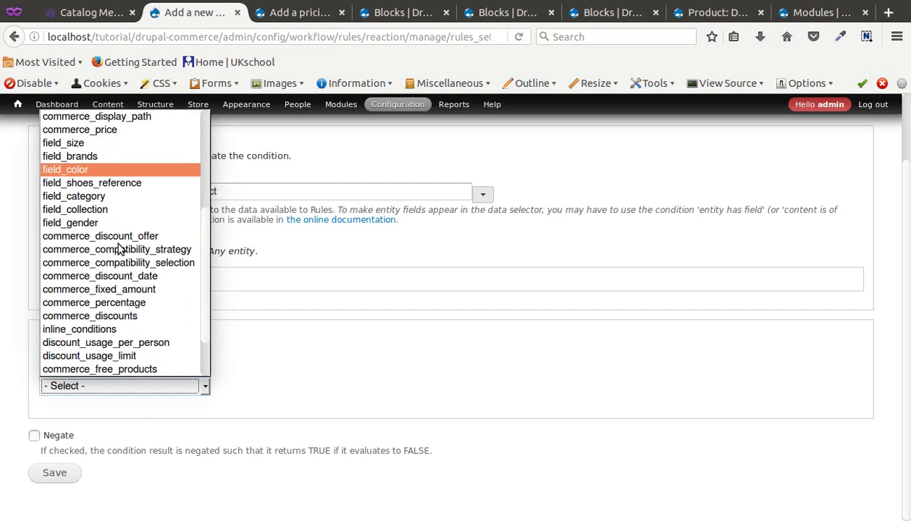
scroll(119, 249, "down", 1)
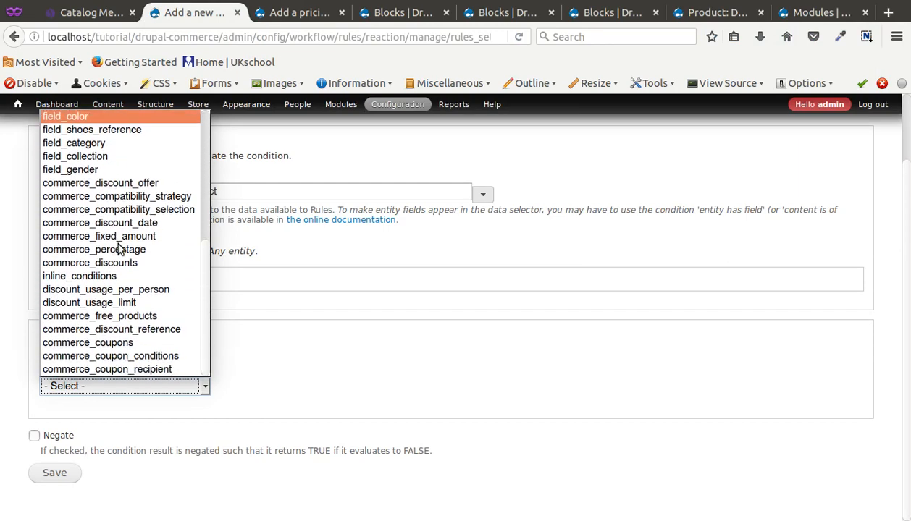
left_click(244, 347)
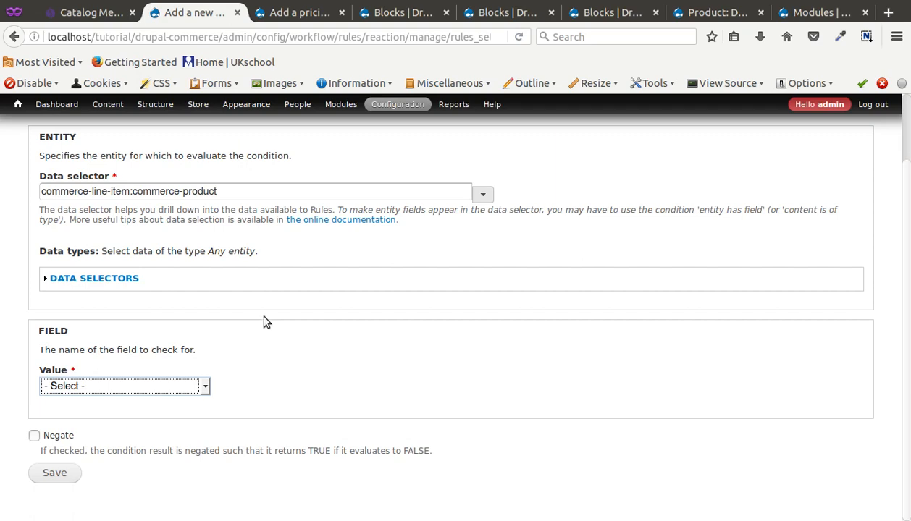
- View the Men's Shoes catalog with the currency switched to GBP and to USD to compare the displayed prices
left_click(293, 17)
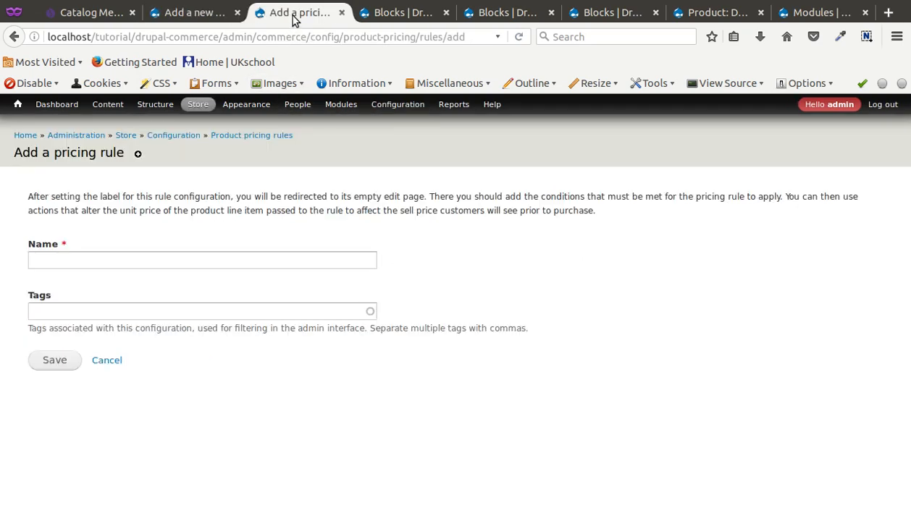
left_click(90, 13)
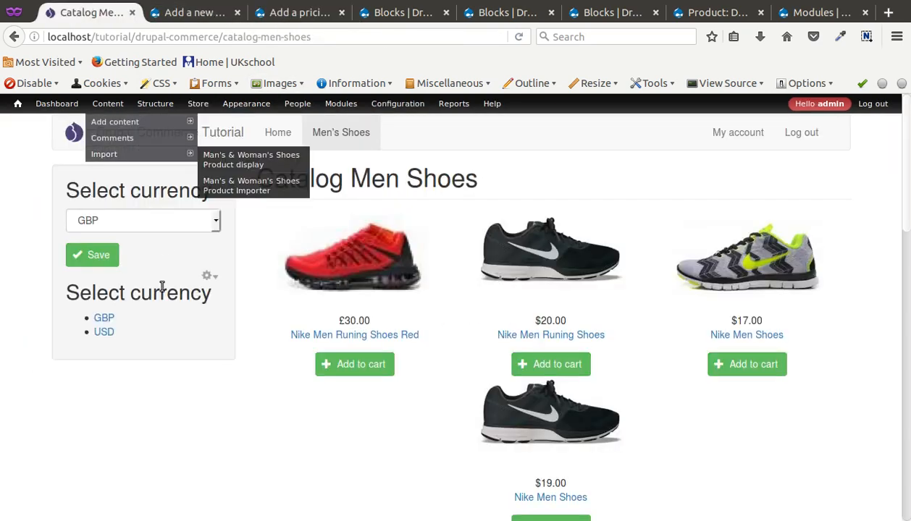
left_click(103, 318)
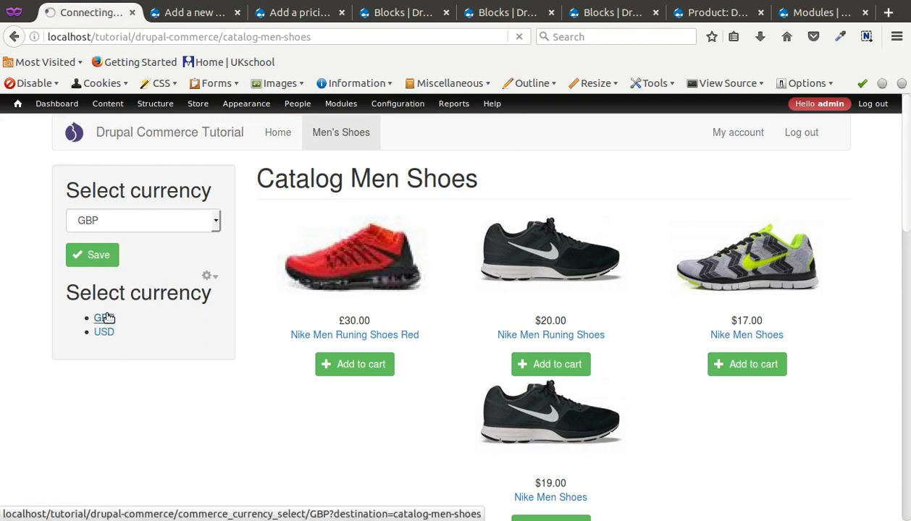
left_click(103, 332)
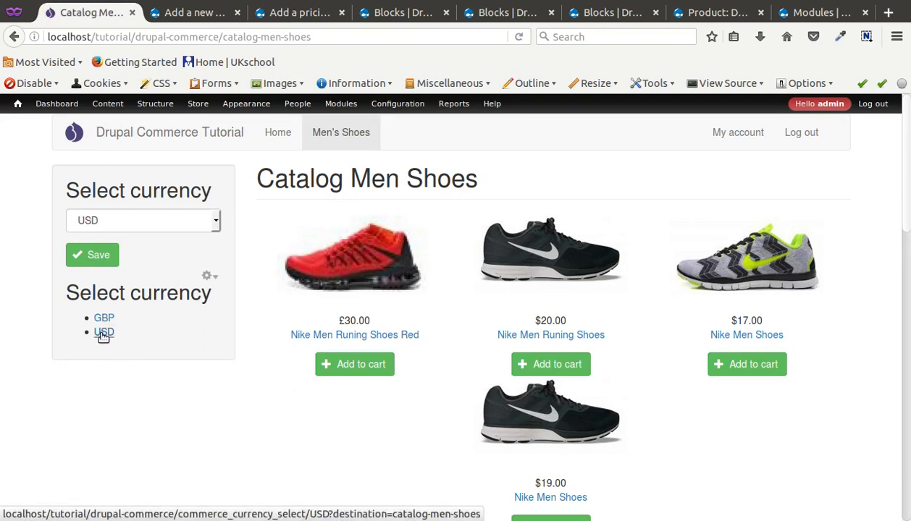
left_click(269, 16)
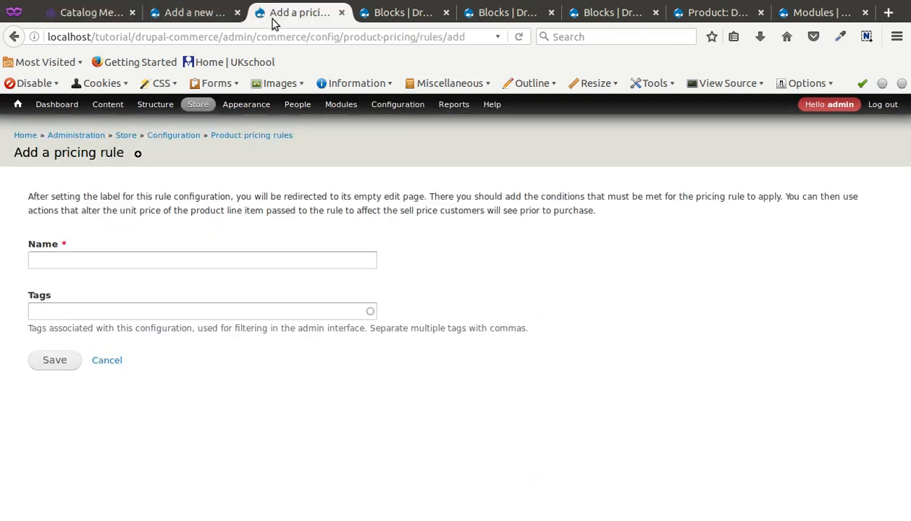
left_click(391, 15)
left_click(511, 16)
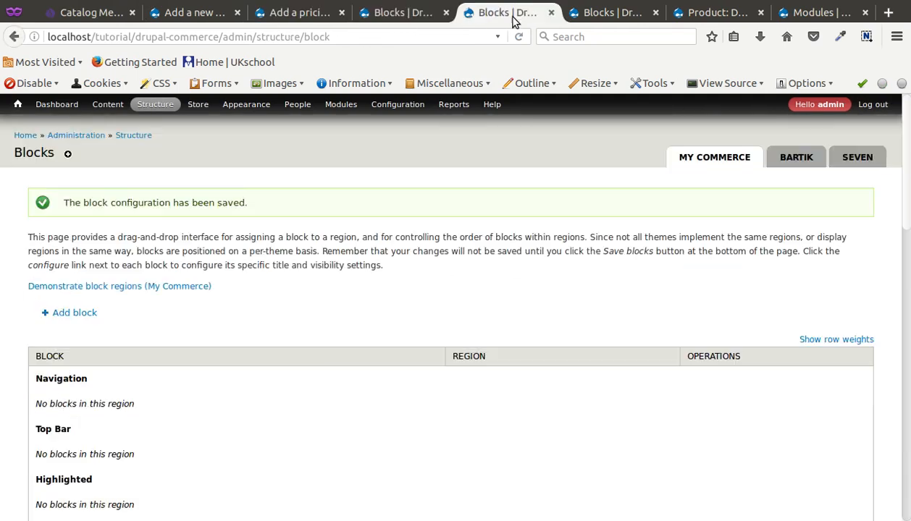
left_click(693, 16)
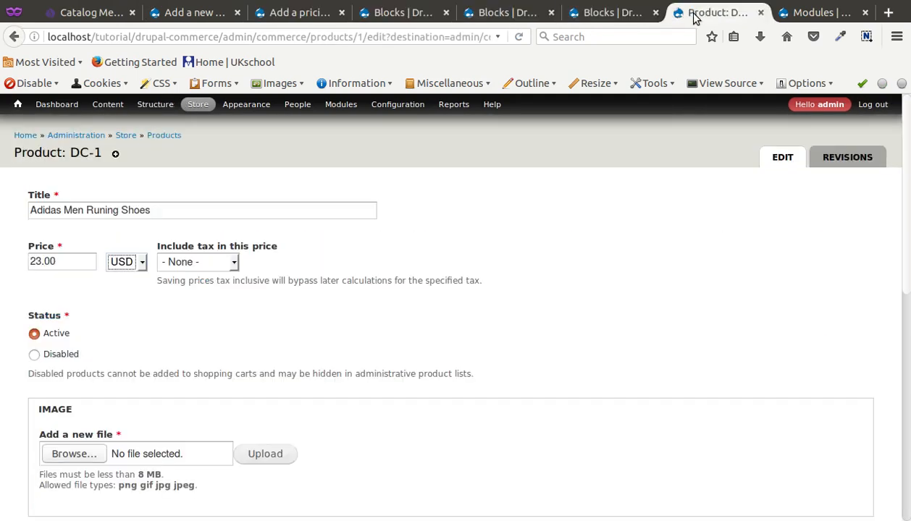
- Open the store's currency settings from the USD rule page and review the default and enabled currencies
left_click(219, 16)
mouse_move(197, 104)
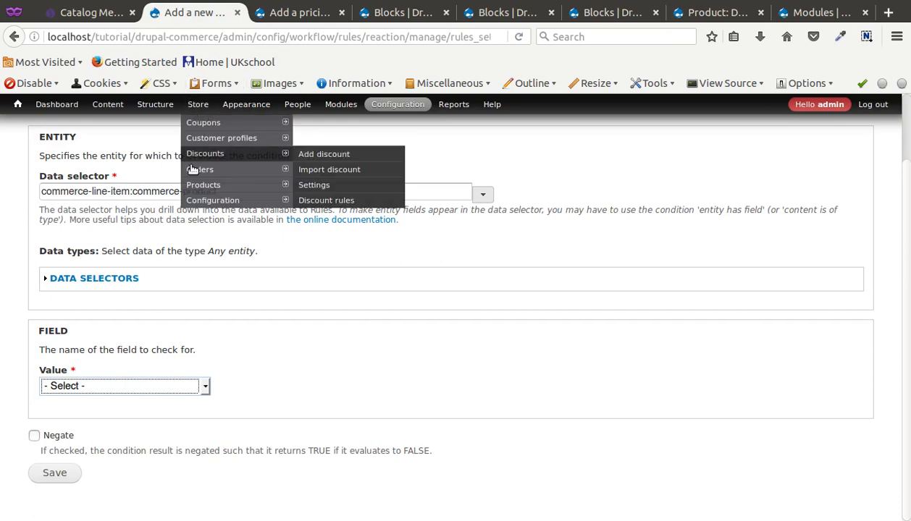
mouse_move(217, 200)
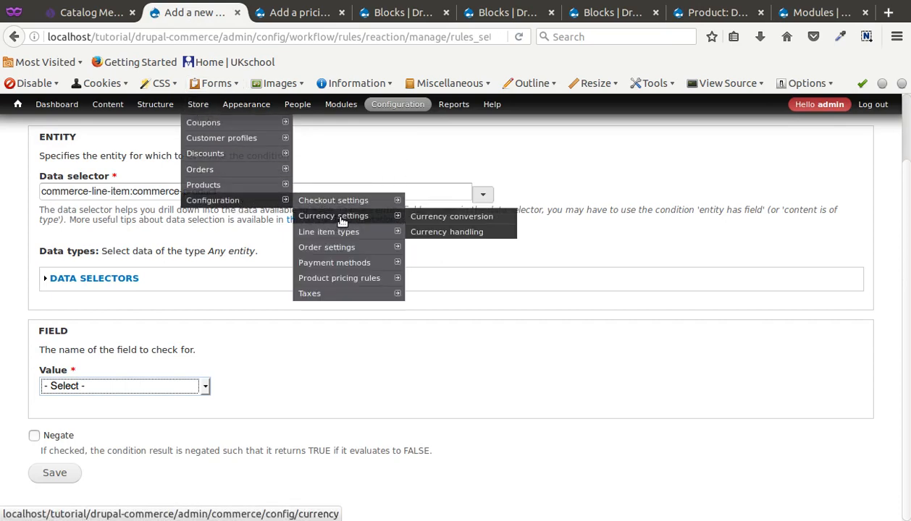
left_click(341, 221)
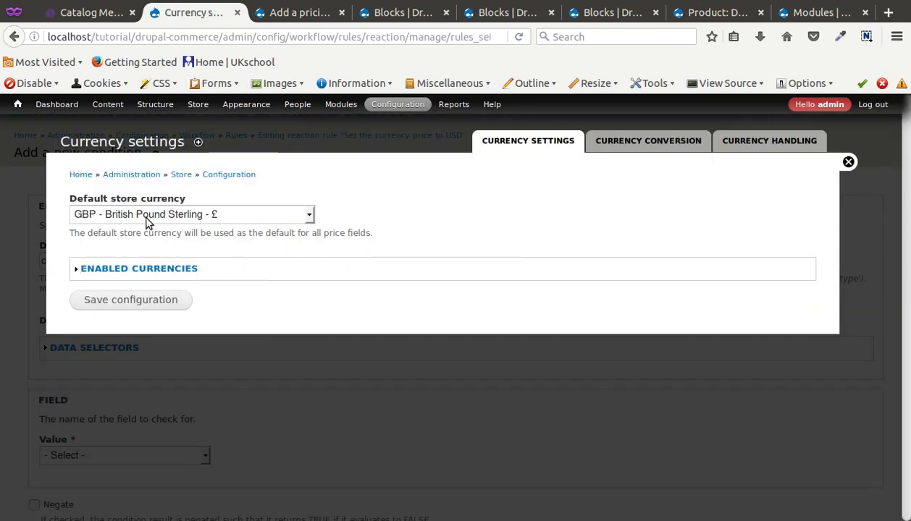
left_click(129, 270)
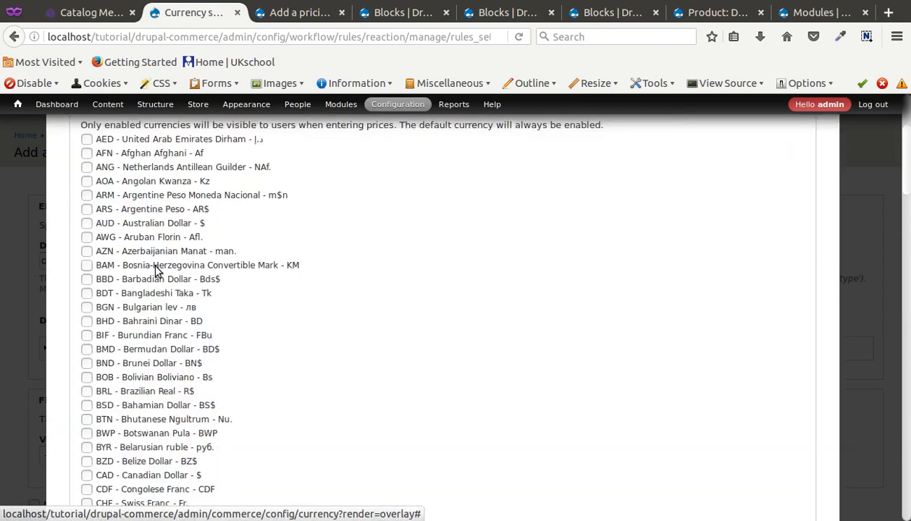
scroll(166, 268, "up", 3)
- Review the currency conversion settings, including the British Pound Sterling to USD exchange rate
left_click(622, 146)
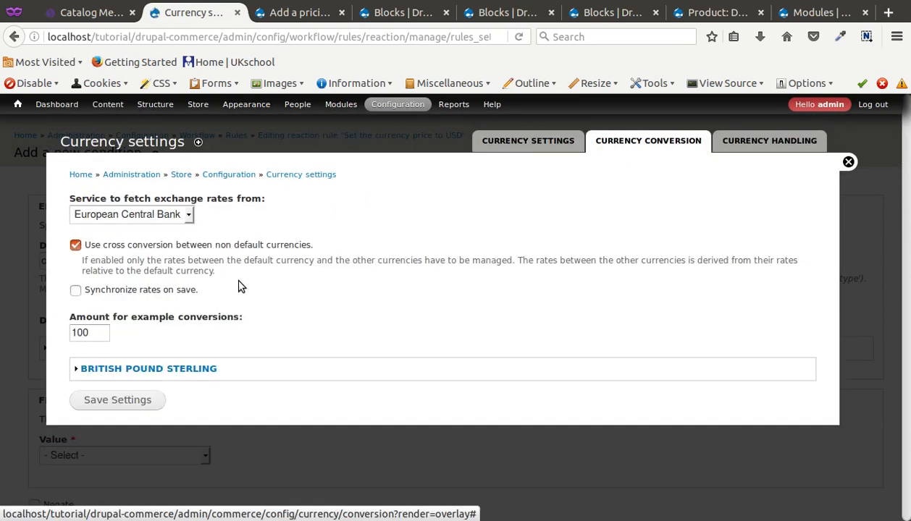
left_click(102, 367)
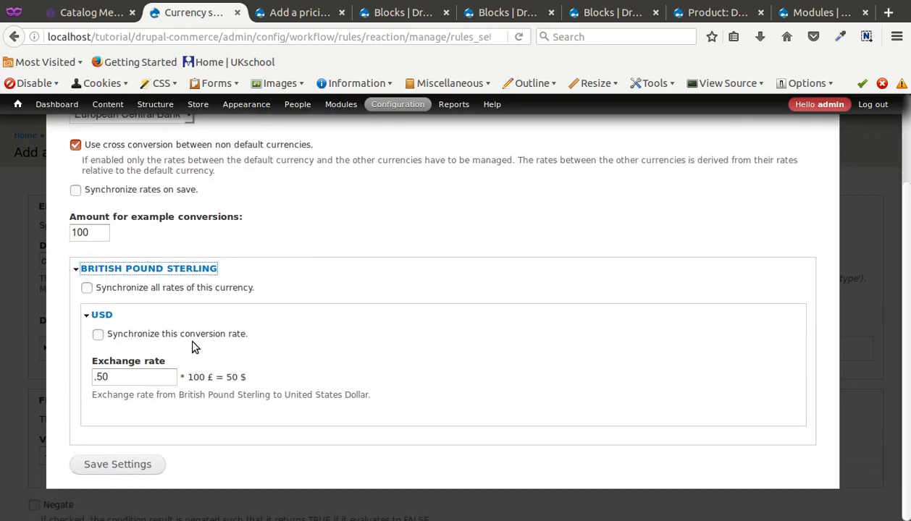
scroll(194, 347, "up", 3)
- Enable the dedicated United States Dollar price field for Man's & Woman's Shoes, save the currency handling settings and close them
left_click(736, 144)
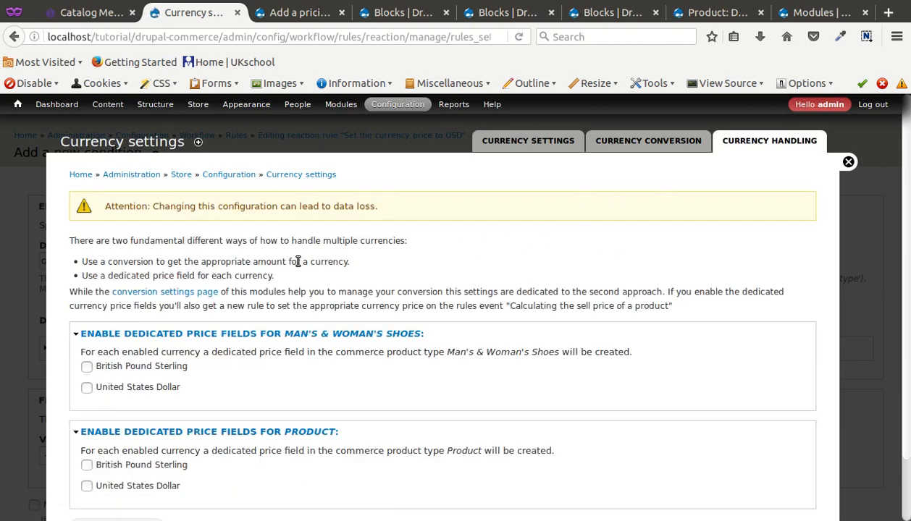
scroll(297, 261, "down", 2)
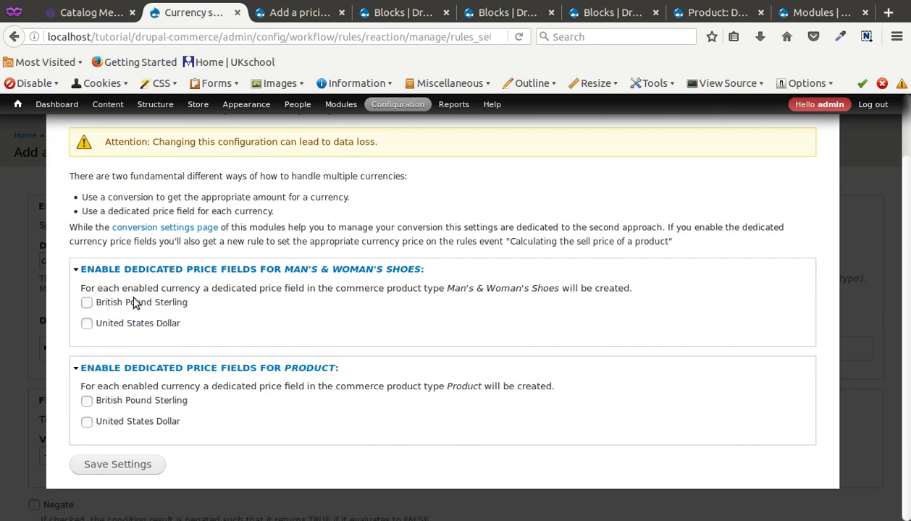
left_click(153, 324)
left_click(104, 464)
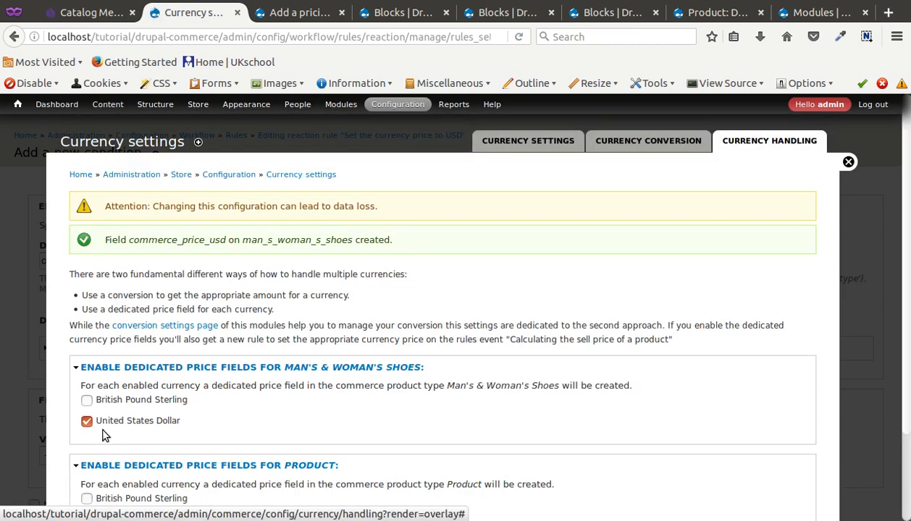
scroll(108, 438, "down", 3)
scroll(116, 442, "up", 3)
scroll(118, 425, "down", 3)
scroll(118, 425, "up", 3)
left_click(848, 162)
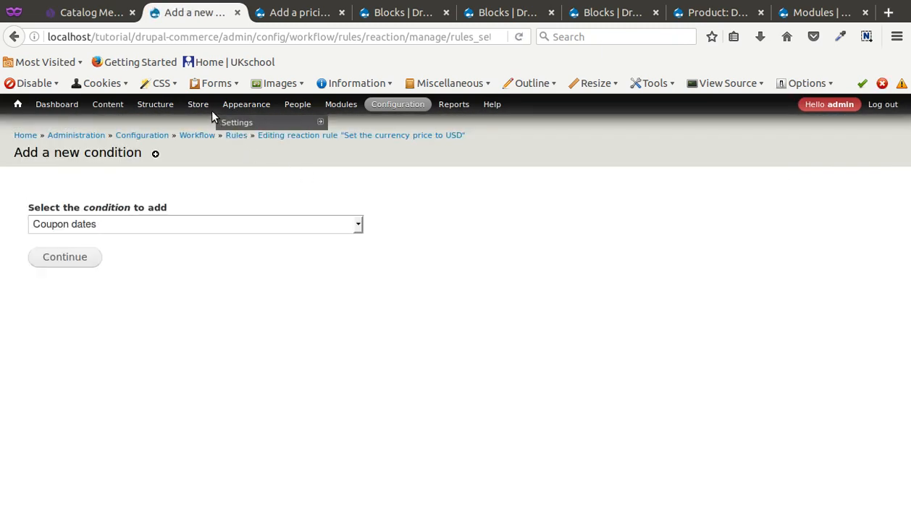
- Open product DC-1, Adidas Men Runing Shoes, for editing from the store's product list
mouse_move(197, 105)
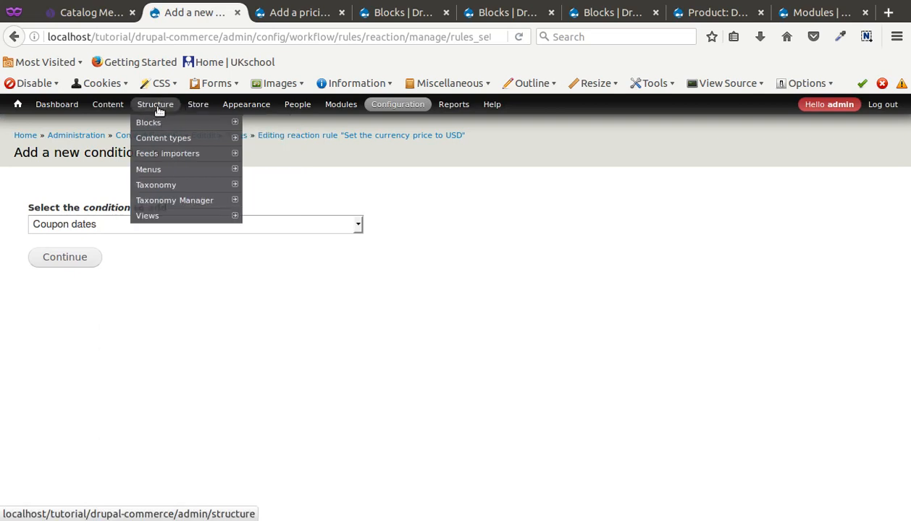
left_click(290, 14)
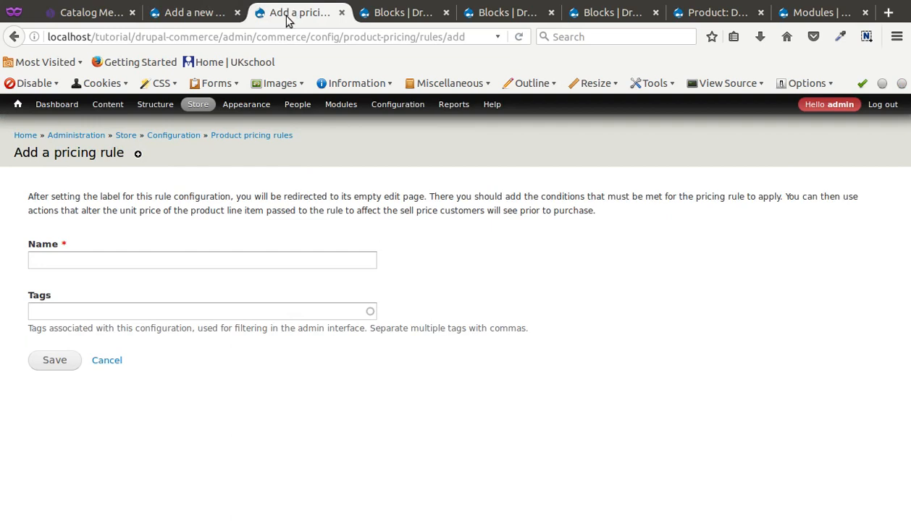
mouse_move(198, 106)
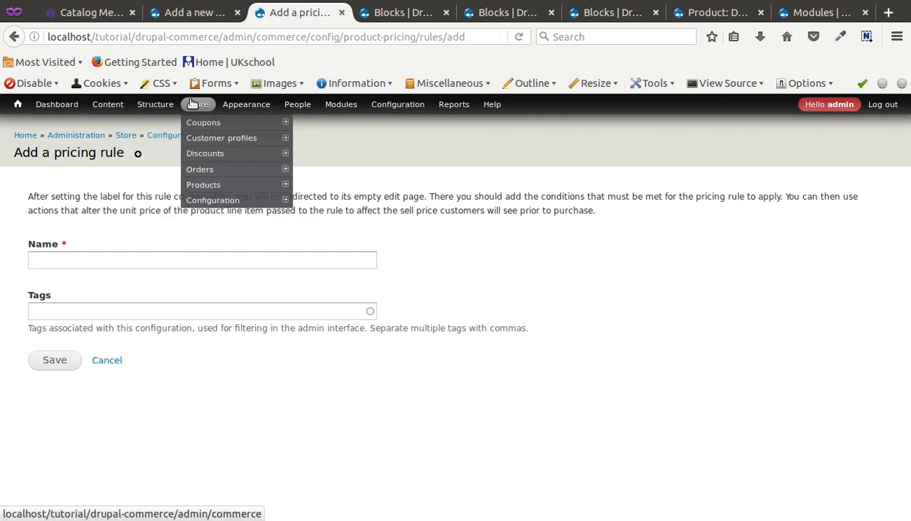
left_click(214, 186)
mouse_move(344, 294)
mouse_move(449, 295)
mouse_move(626, 311)
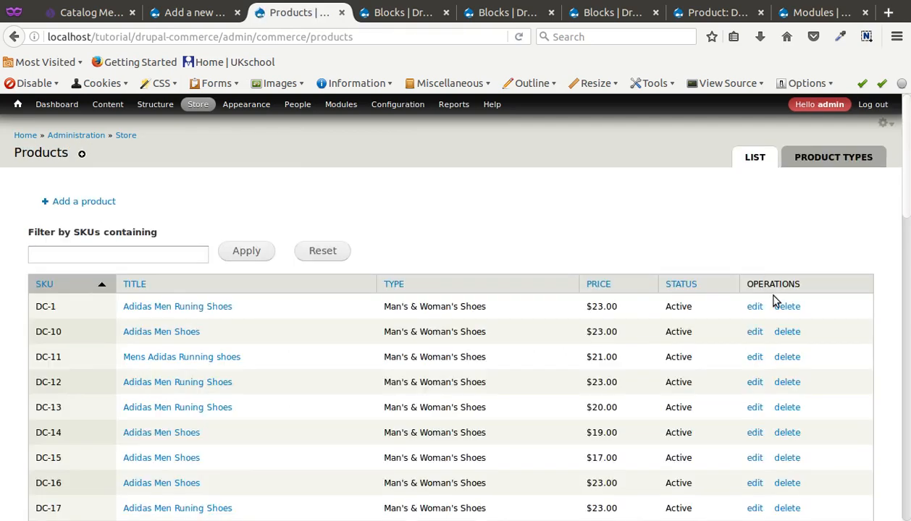
left_click(754, 306)
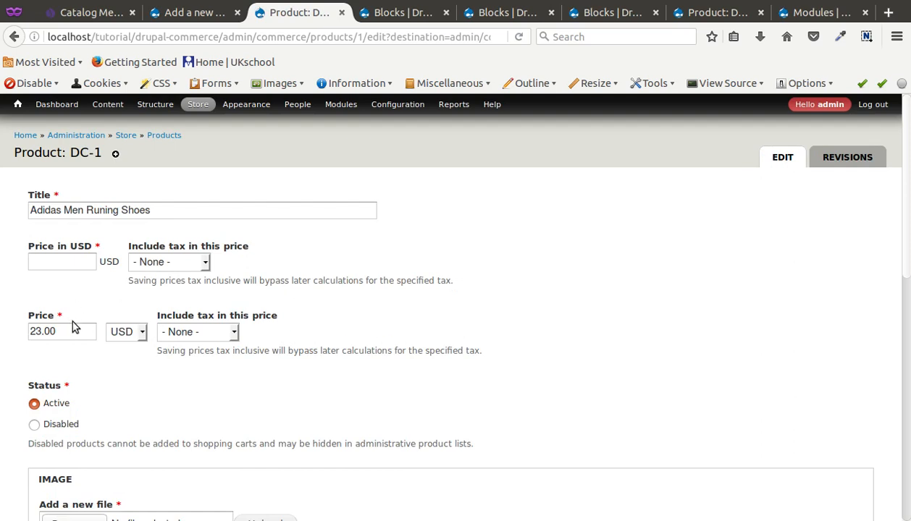
- Try to save product DC-1 with its base price currency set to GBP and a price in USD of 10
left_click(122, 335)
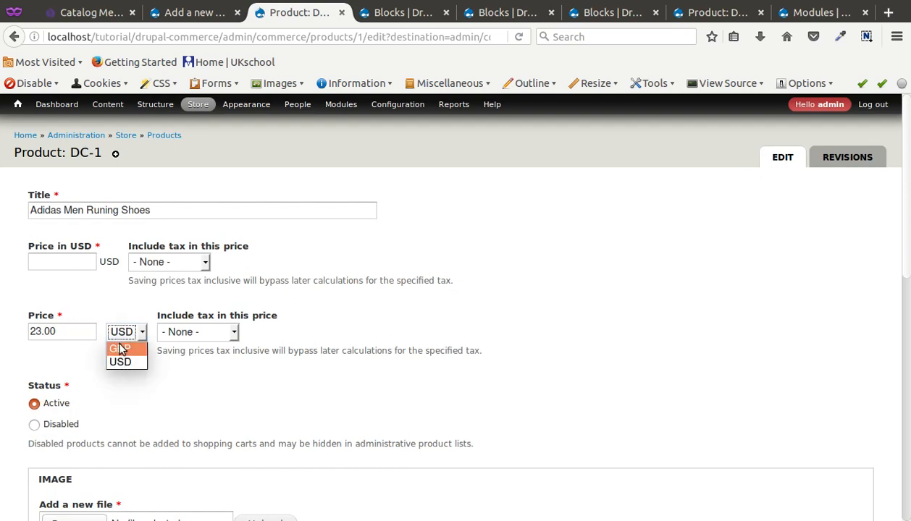
left_click(120, 350)
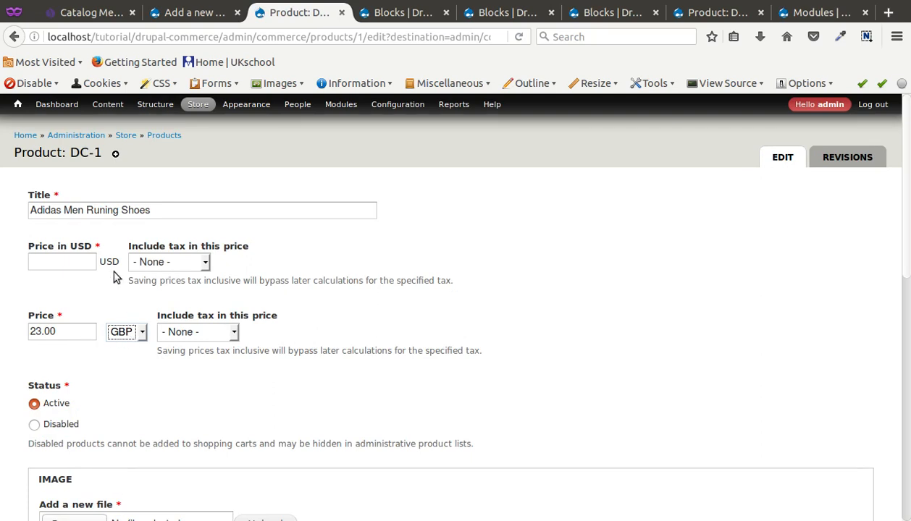
left_click(69, 264)
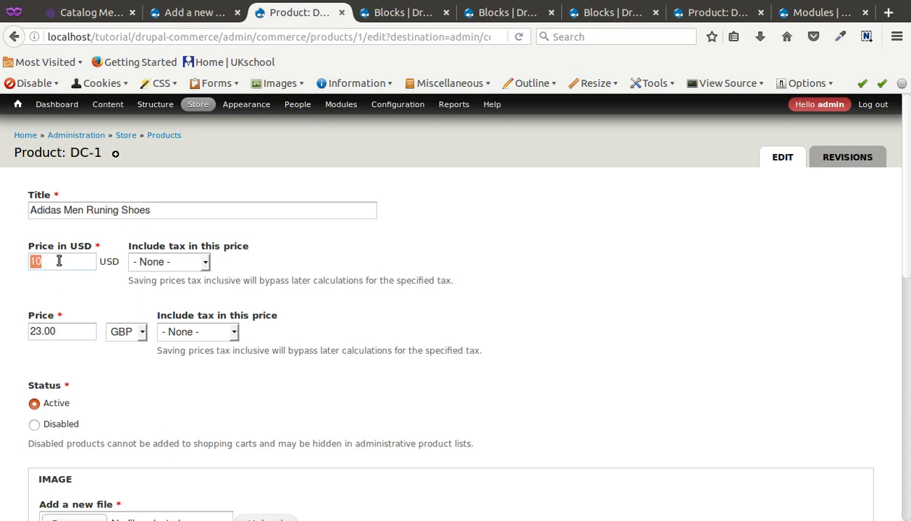
left_click(44, 299)
scroll(56, 316, "down", 5)
scroll(80, 387, "up", 5)
scroll(81, 391, "down", 10)
left_click(63, 467)
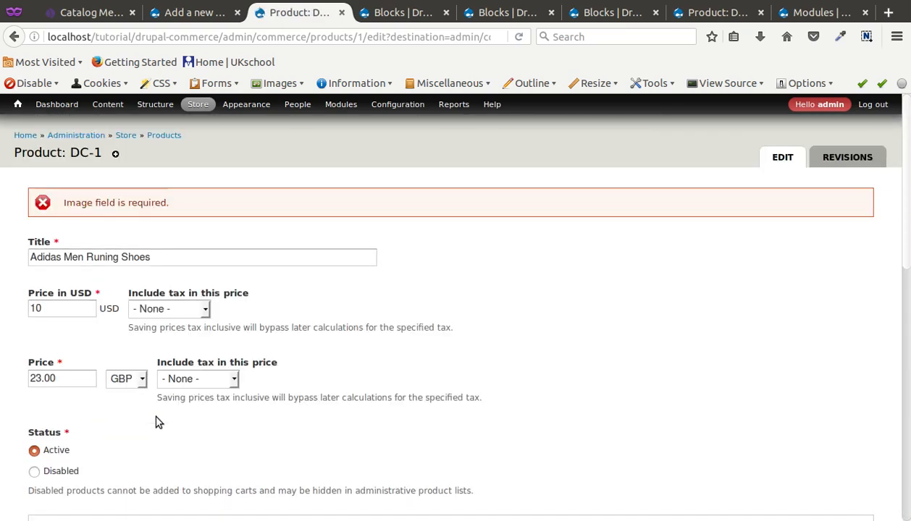
scroll(157, 422, "down", 6)
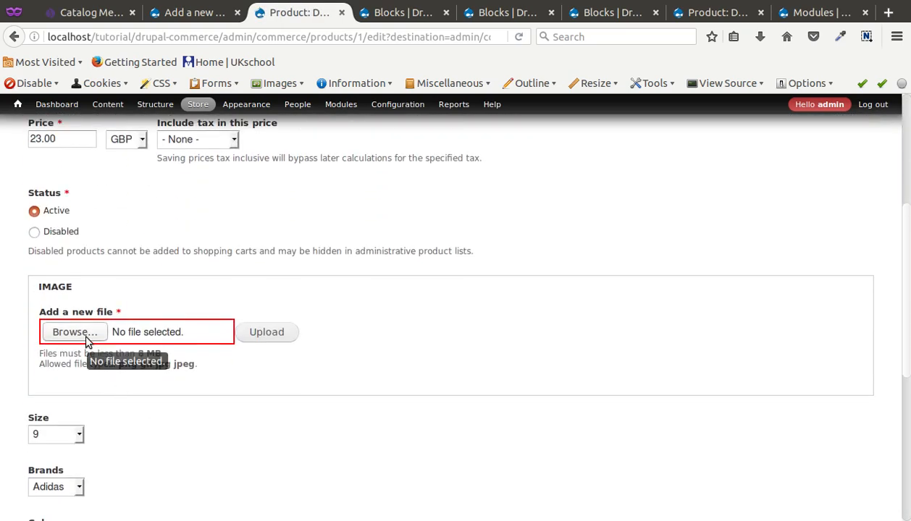
scroll(443, 278, "up", 6)
- Leave the DC-1 form and open Nike Men Runing Shoes Red for editing from the site's Men's Shoes catalog
mouse_move(197, 104)
mouse_move(189, 181)
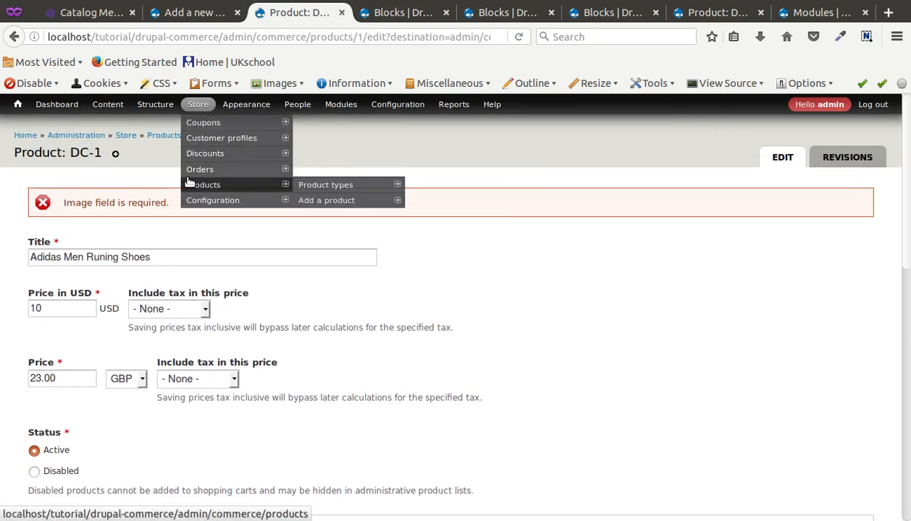
left_click(18, 103)
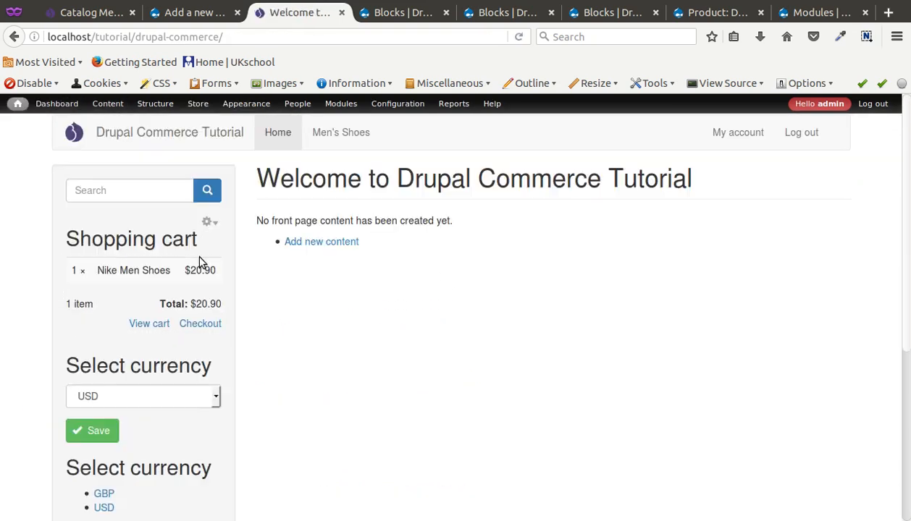
left_click(337, 145)
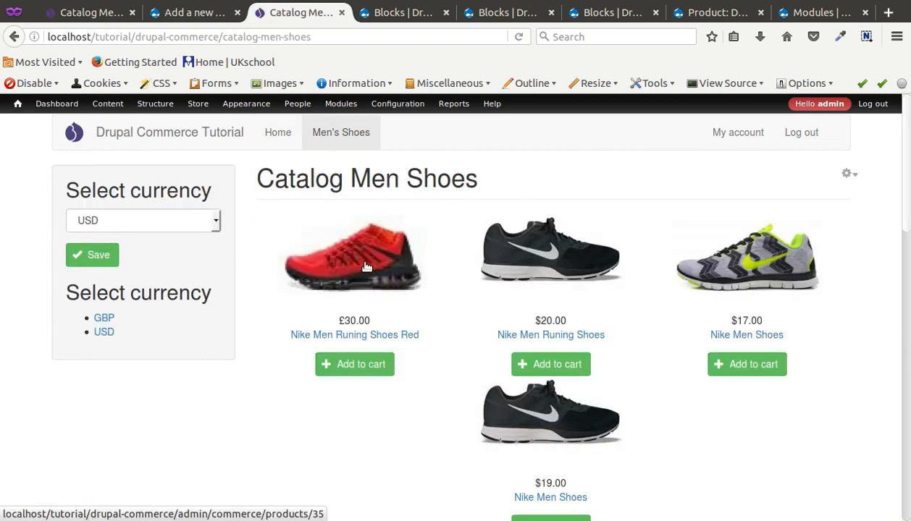
left_click(367, 267)
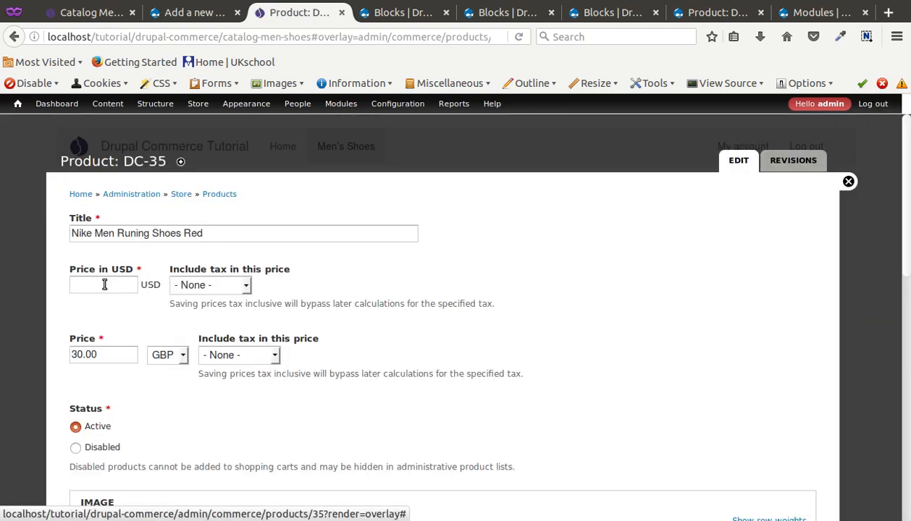
- Set the price in USD of Nike Men Runing Shoes Red to 60, keep its base price in GBP, and save the product
left_click(104, 285)
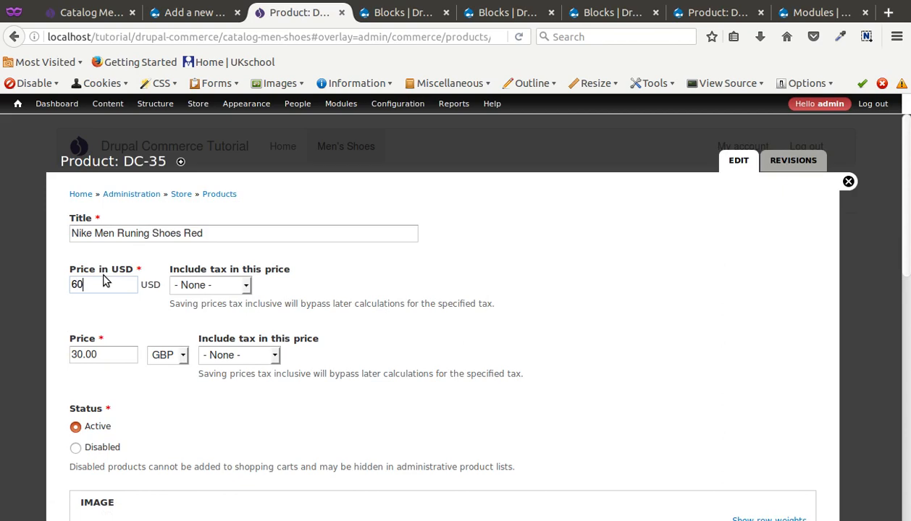
left_click(171, 355)
left_click(171, 355)
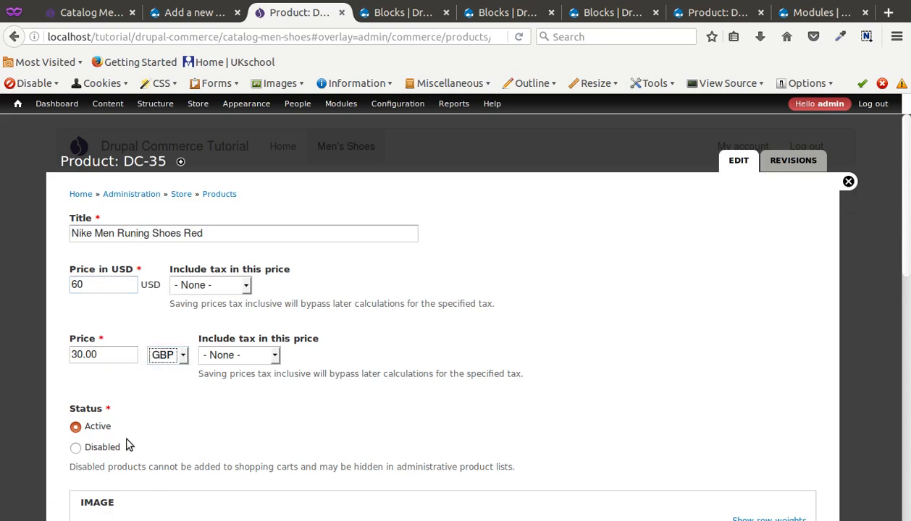
scroll(121, 482, "down", 1)
scroll(121, 481, "down", 12)
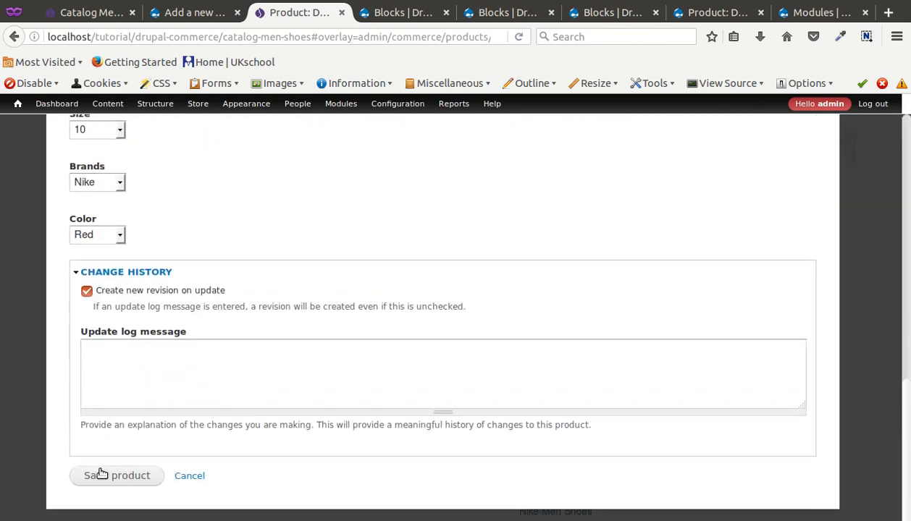
left_click(110, 477)
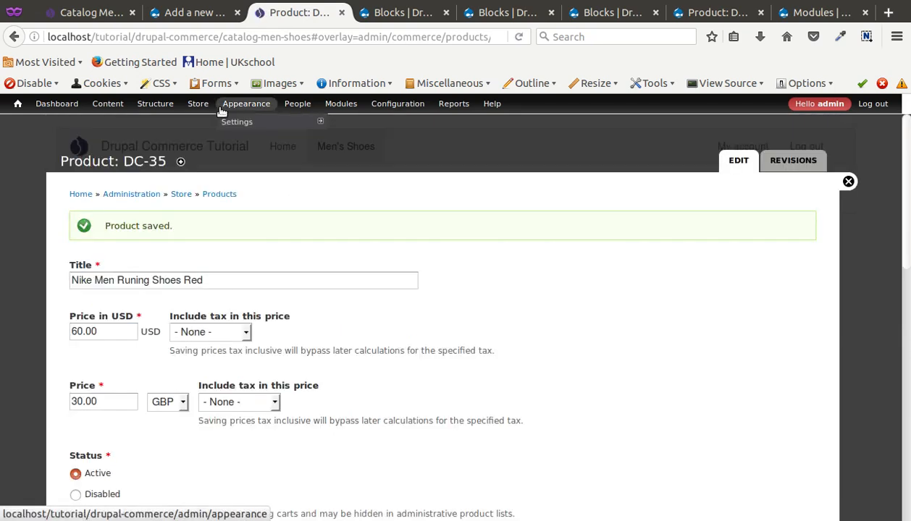
- Compare the USD rule's existing "Entity has field" condition with the CNY rule's price field condition, and return to the USD rule
left_click(176, 17)
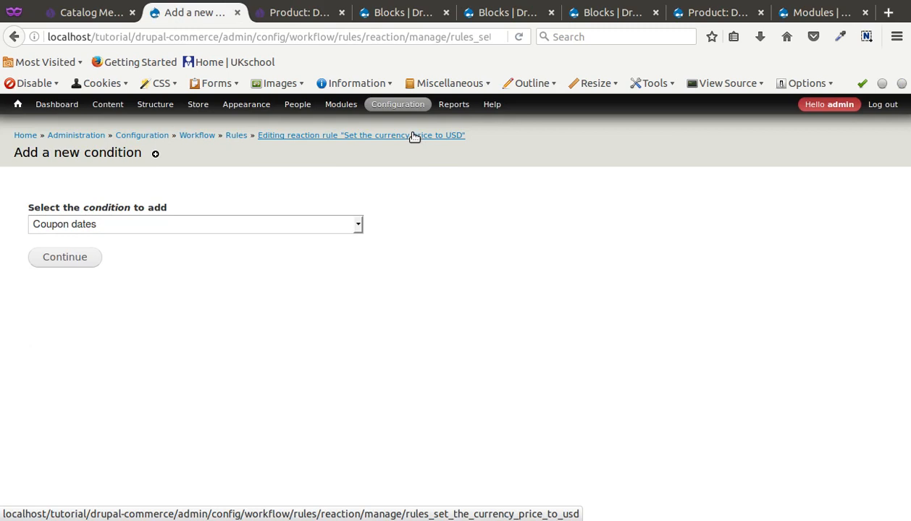
left_click(329, 136)
scroll(107, 333, "down", 3)
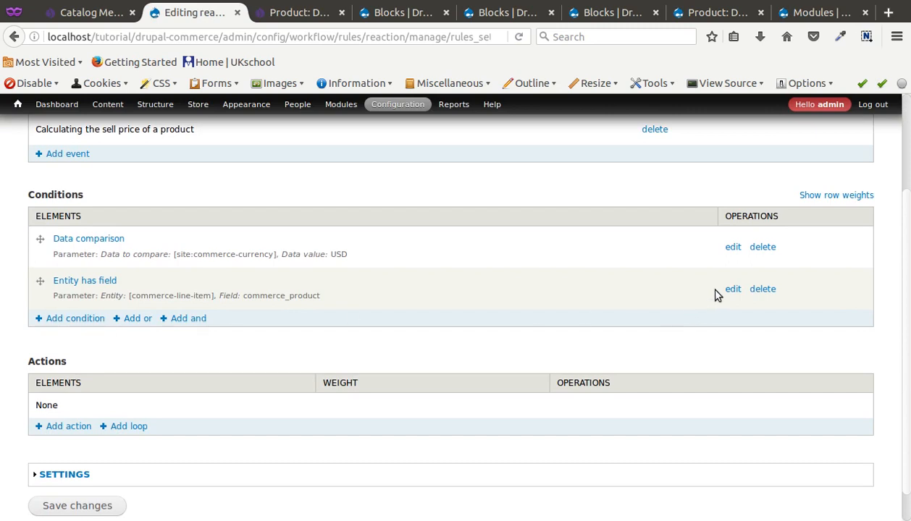
left_click(732, 290)
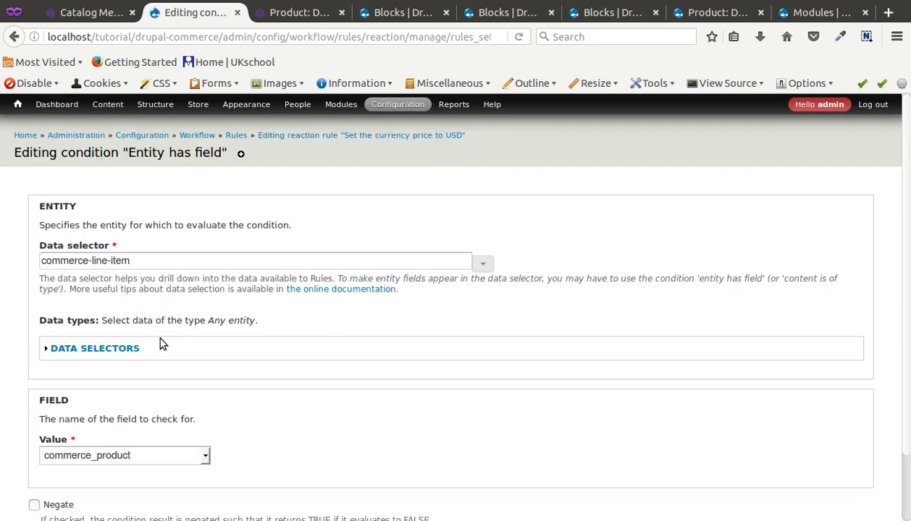
scroll(137, 362, "down", 2)
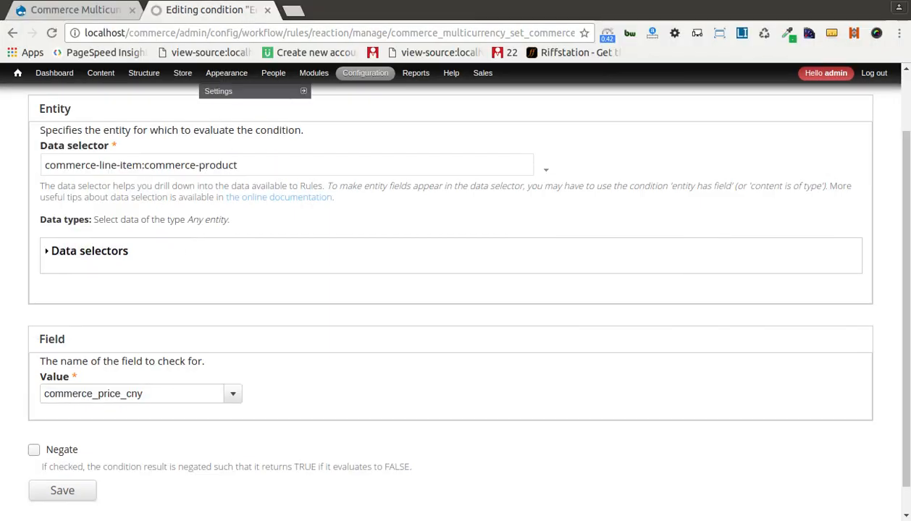
left_click(10, 34)
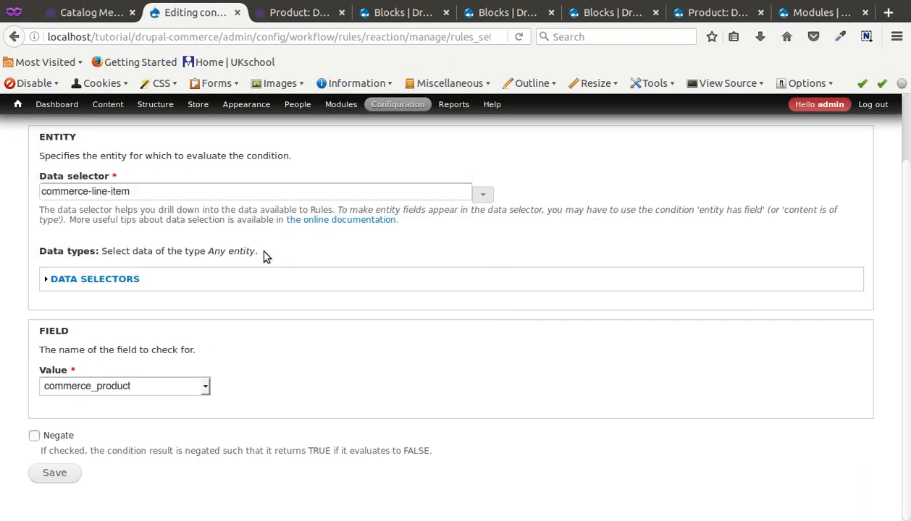
left_click(14, 36)
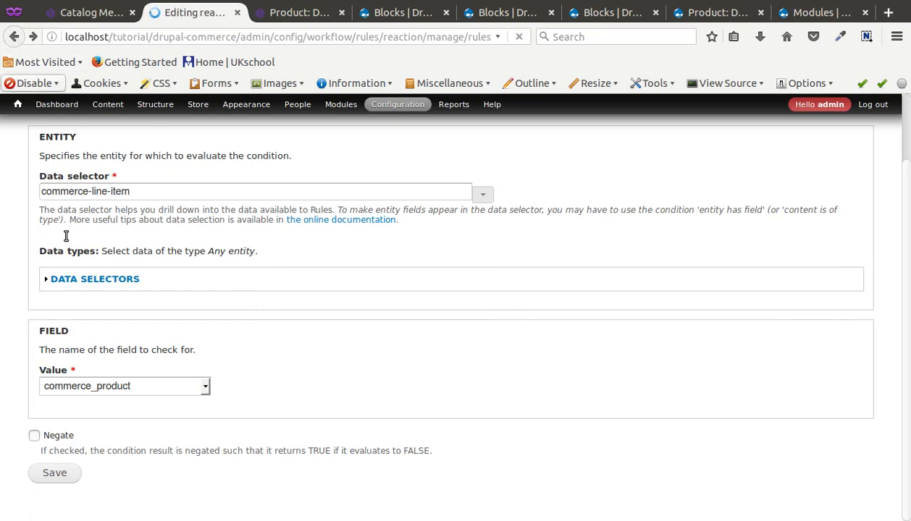
- Add an "Entity has field" condition to the USD rule with commerce-line-item:commerce-product as its entity data selector
left_click(78, 318)
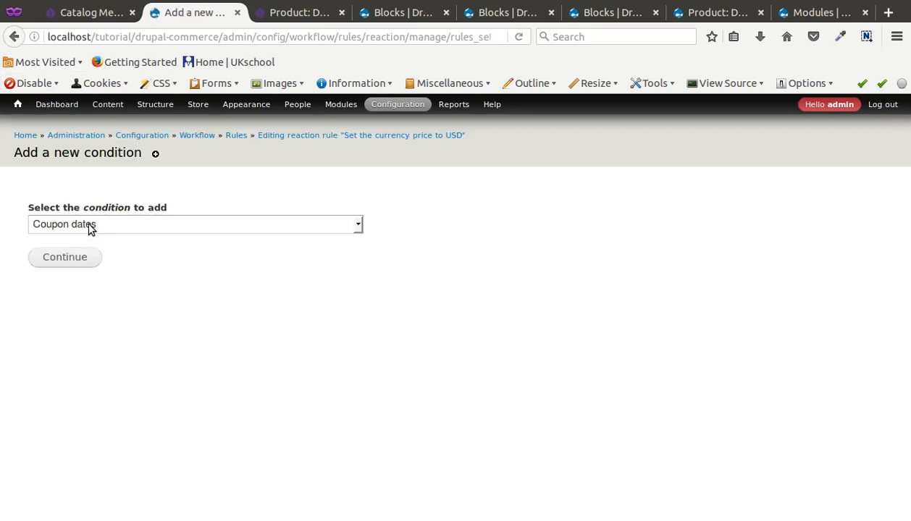
left_click(88, 225)
left_click(88, 362)
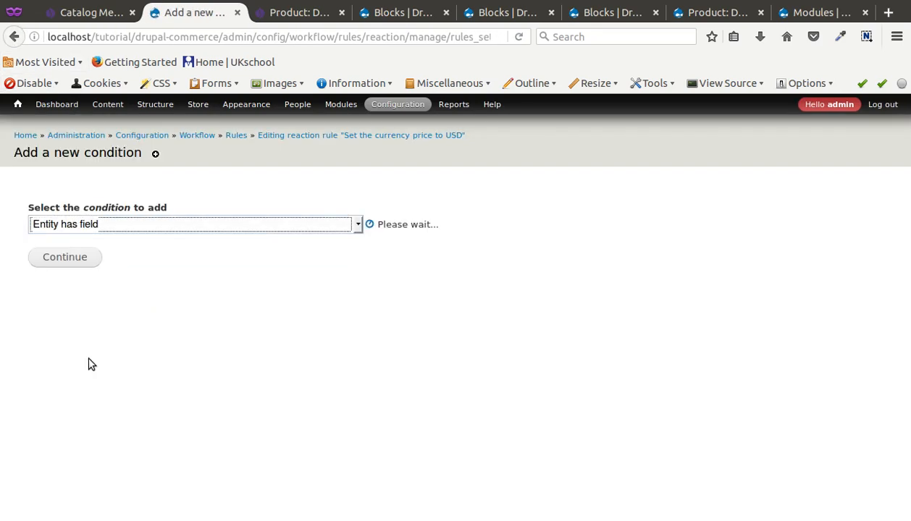
left_click(81, 262)
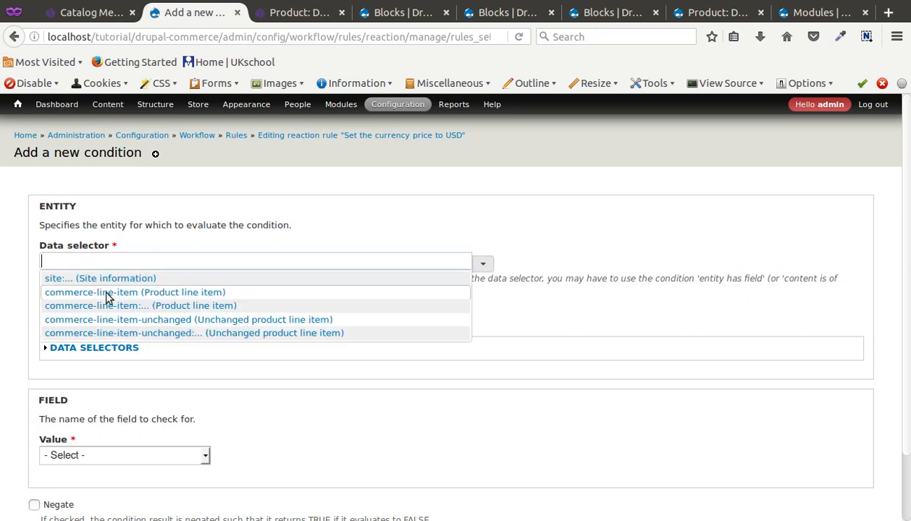
left_click(135, 311)
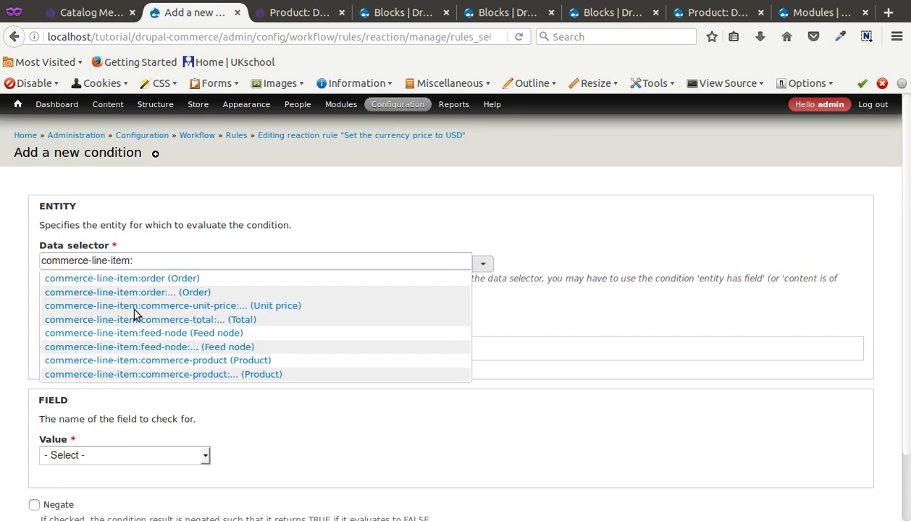
left_click(171, 360)
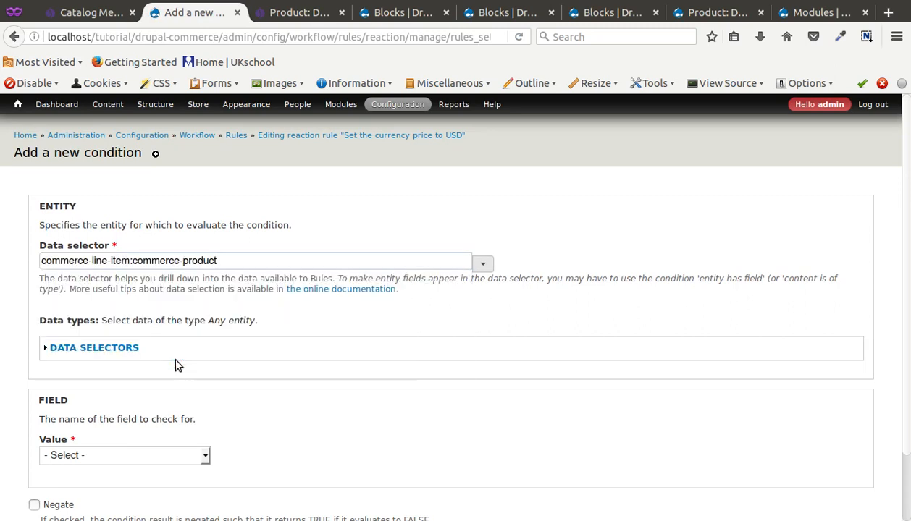
- Choose commerce_price_usd as the field to check for and save the condition
scroll(108, 384, "down", 2)
left_click(109, 385)
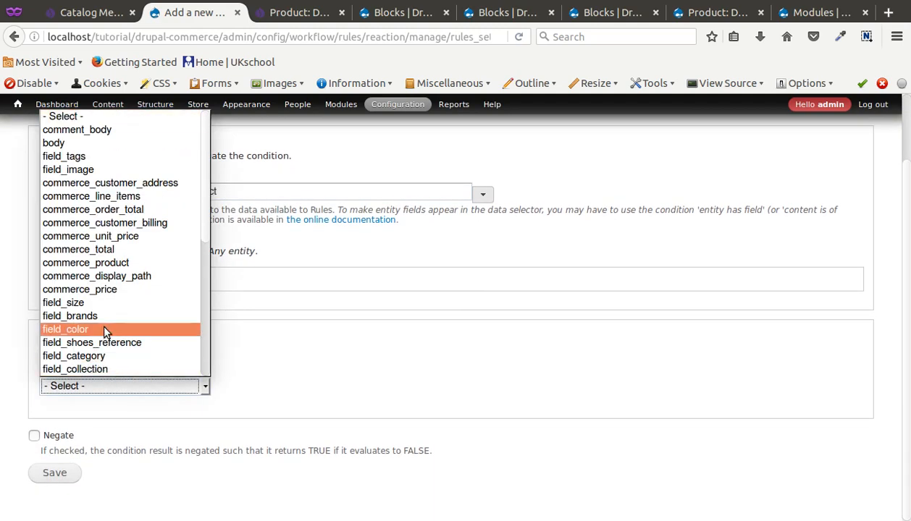
scroll(110, 289, "down", 5)
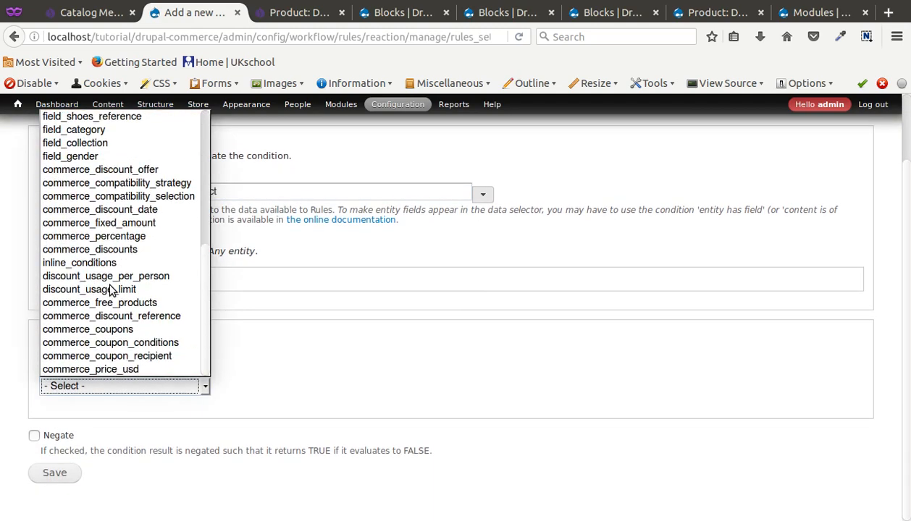
left_click(112, 370)
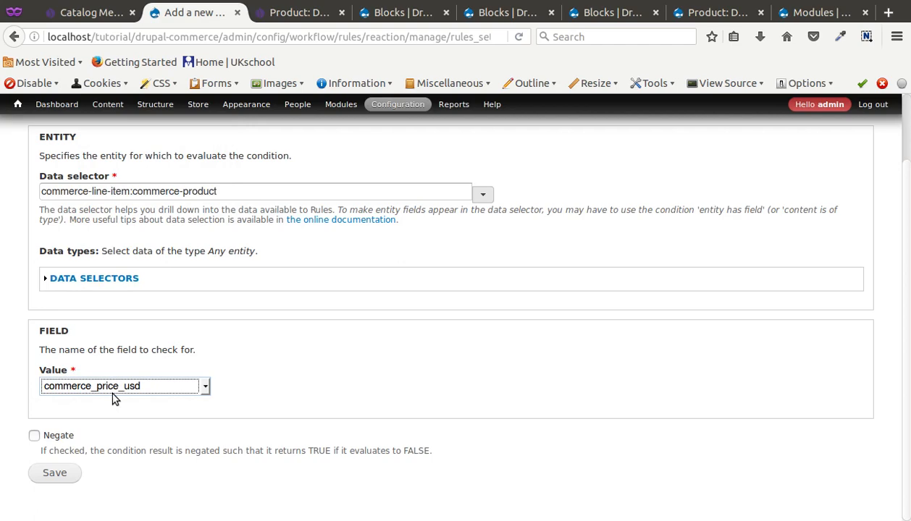
left_click(64, 473)
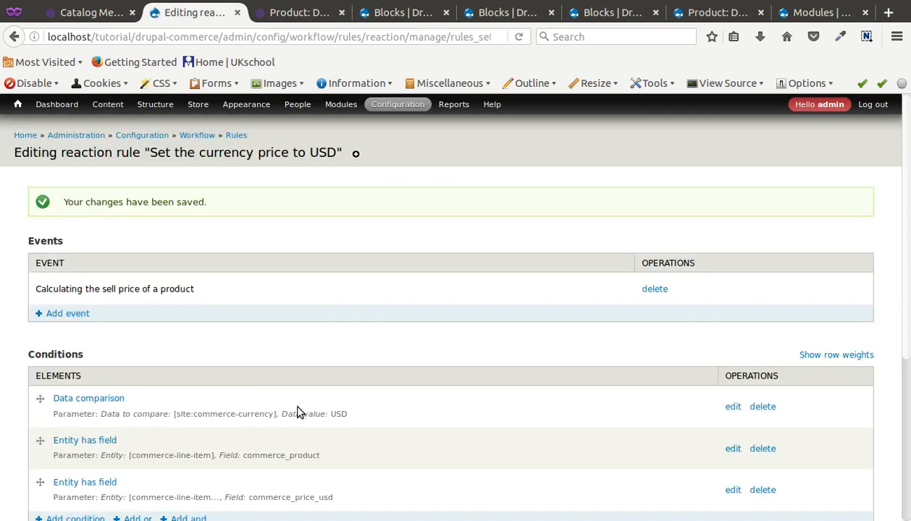
- Compare the CNY rule's actions and start adding a "Set the unit price to a specific amount" action to the USD rule
scroll(301, 413, "down", 3)
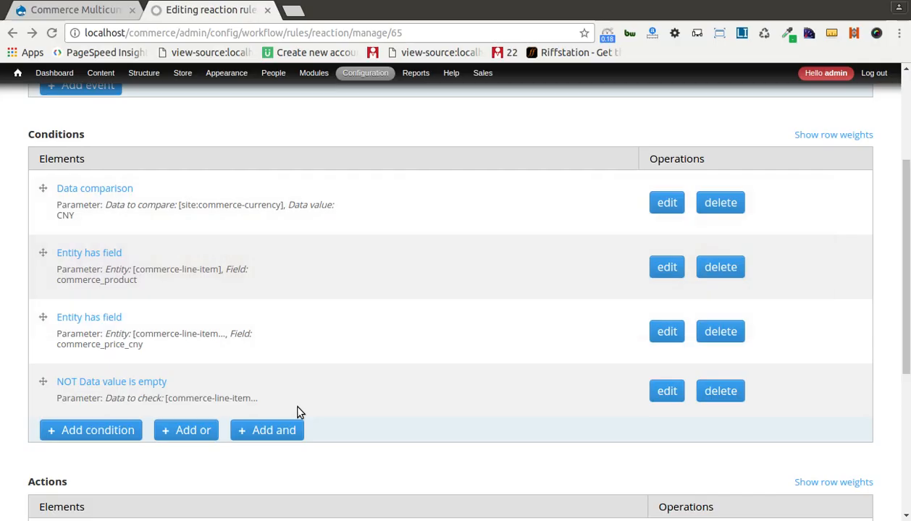
scroll(300, 413, "down", 1)
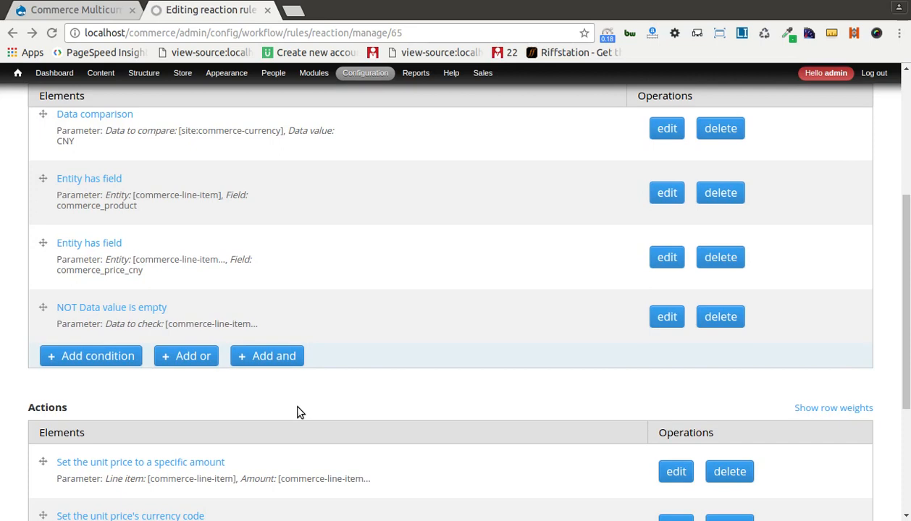
scroll(300, 413, "down", 3)
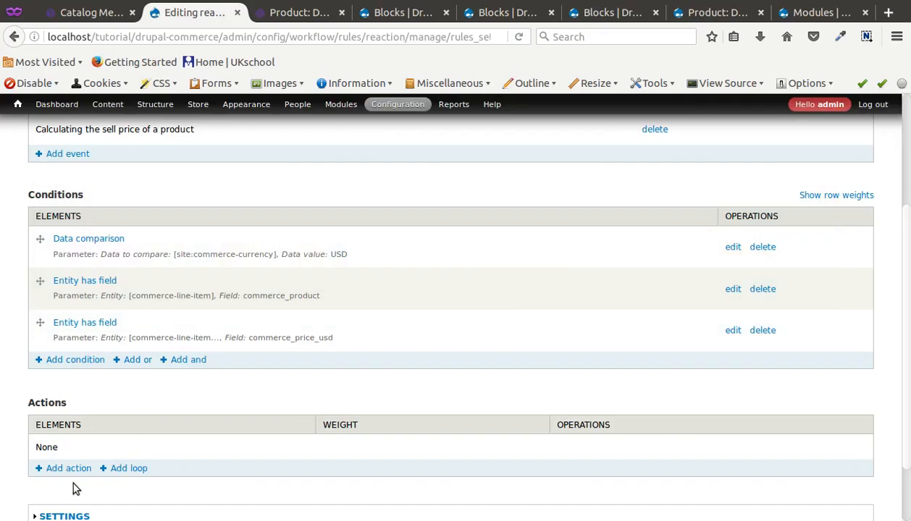
left_click(66, 471)
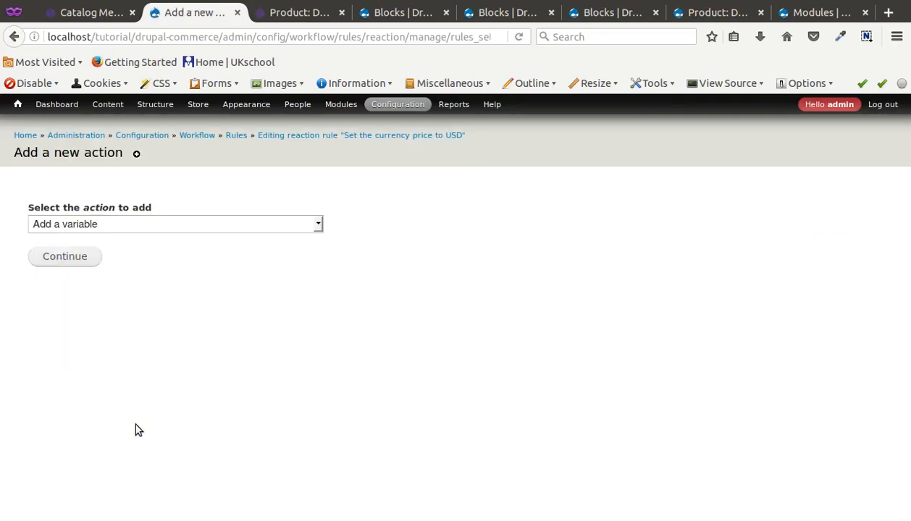
left_click(87, 225)
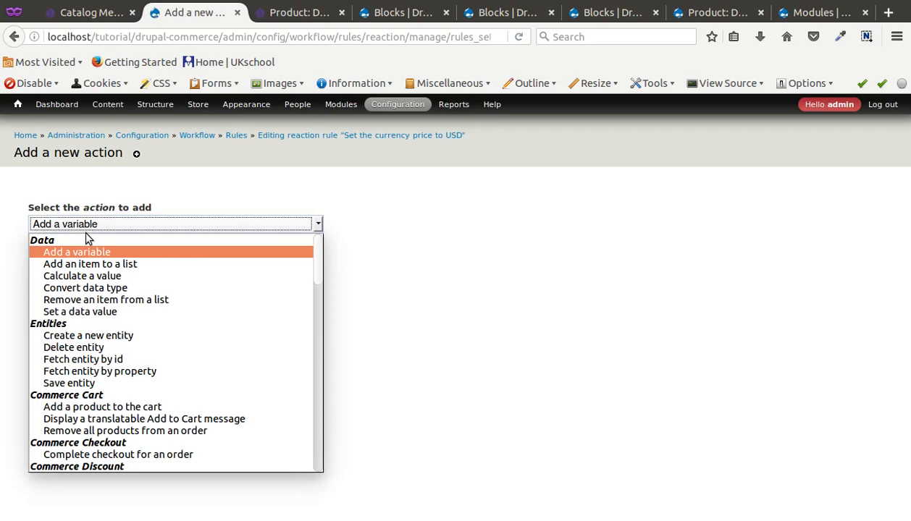
scroll(87, 318, "down", 2)
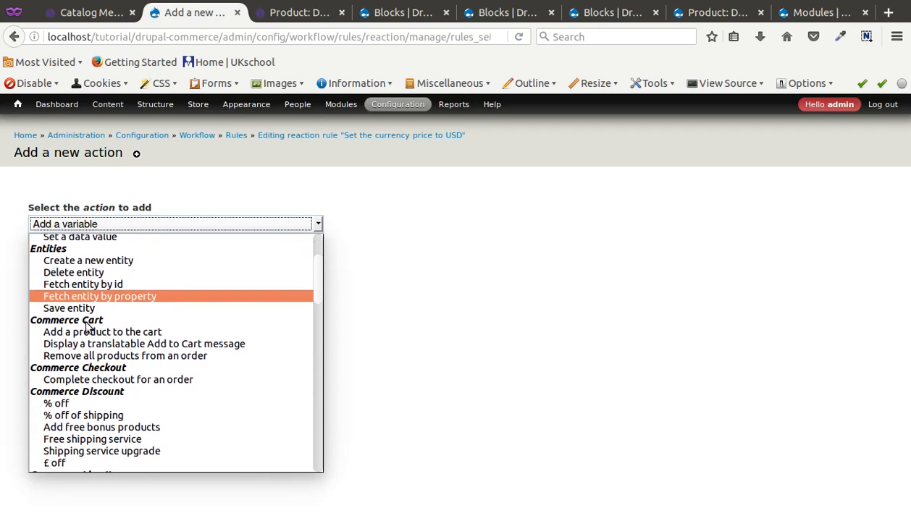
scroll(82, 358, "down", 3)
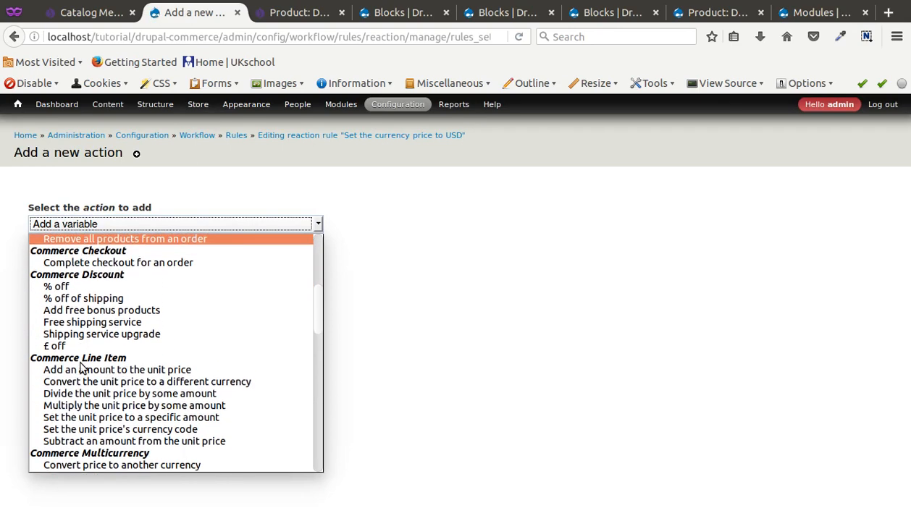
scroll(81, 362, "down", 2)
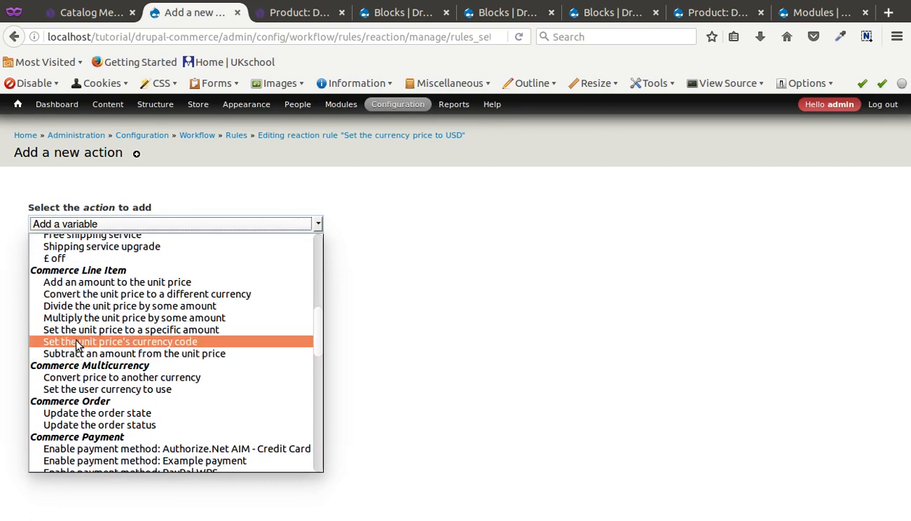
left_click(85, 333)
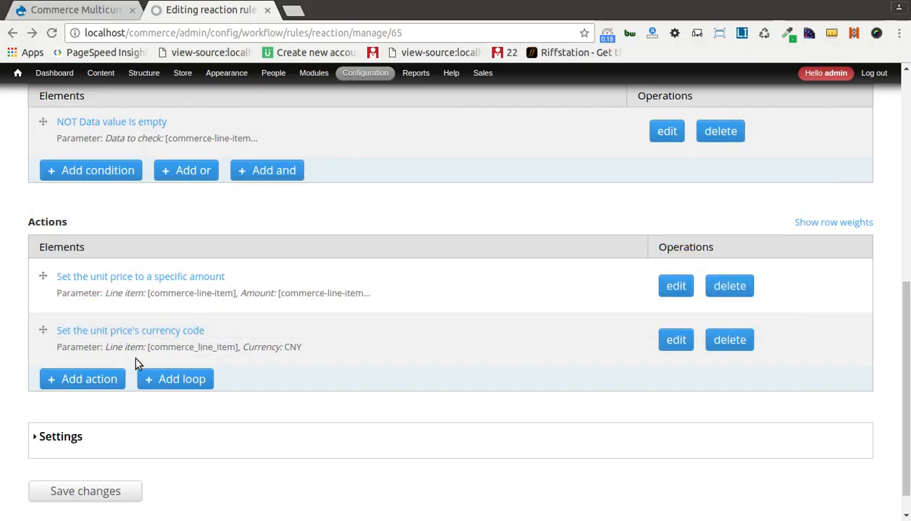
- Open the CNY rule's "Set the unit price to a specific amount" action and check its line item and amount data selectors
left_click(672, 286)
scroll(487, 309, "down", 3)
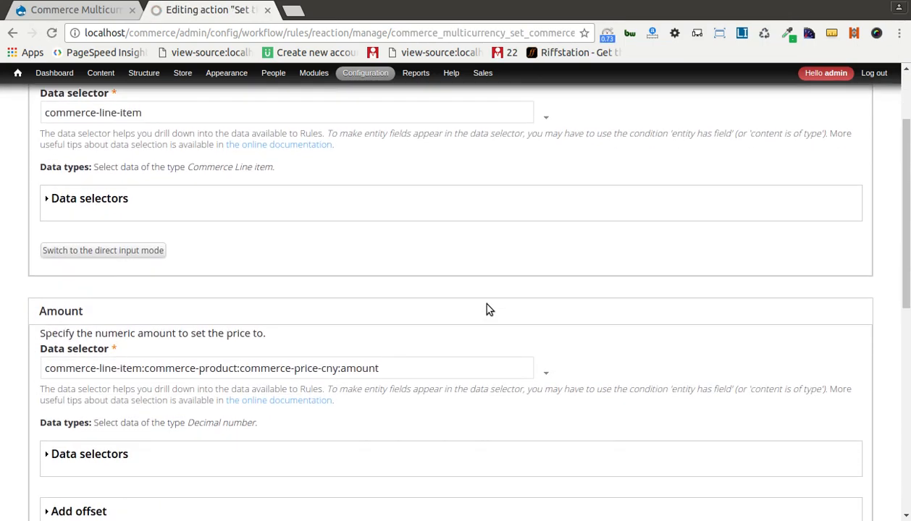
scroll(487, 309, "up", 2)
scroll(487, 309, "down", 1)
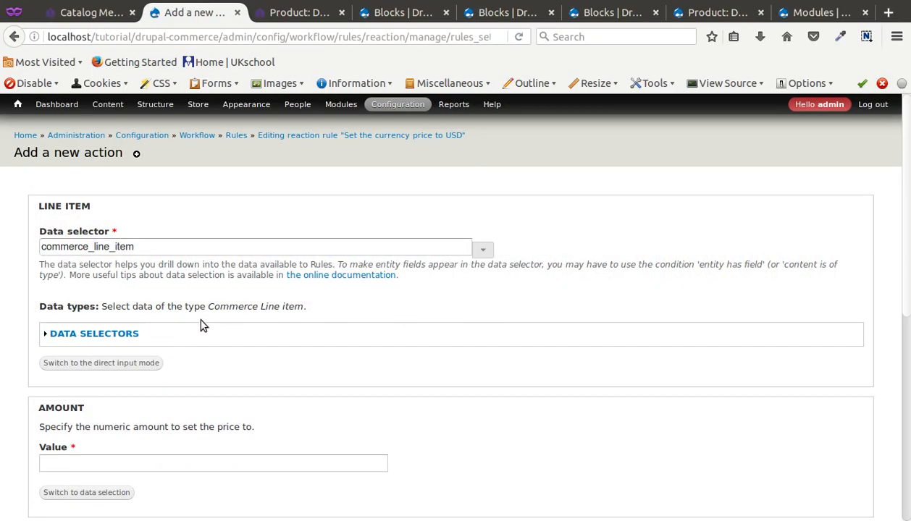
- Switch the amount of the USD rule's new action from direct input to data selection
scroll(151, 326, "down", 3)
scroll(110, 335, "up", 3)
scroll(137, 318, "down", 5)
left_click(105, 264)
left_click(100, 296)
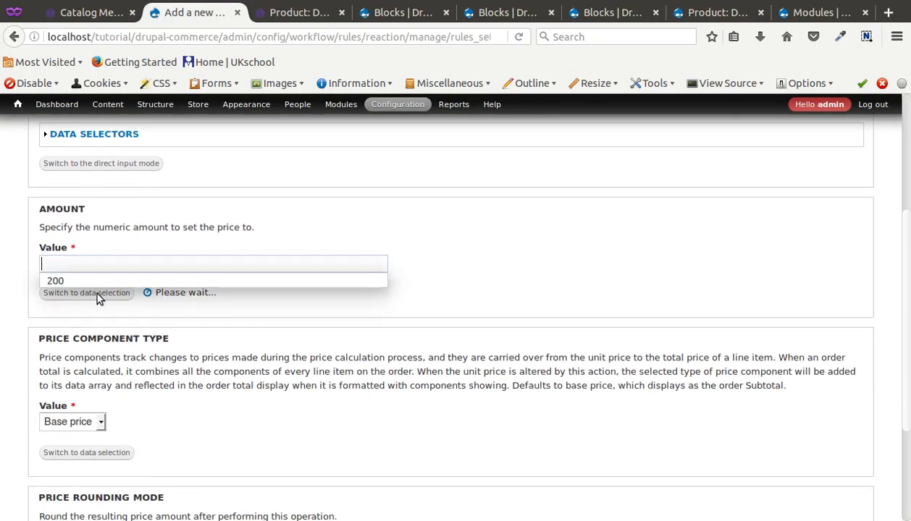
- Set the amount's data selector to commerce-line-item:commerce-product:commerce-price-usd:amount
left_click(78, 264)
left_click(81, 265)
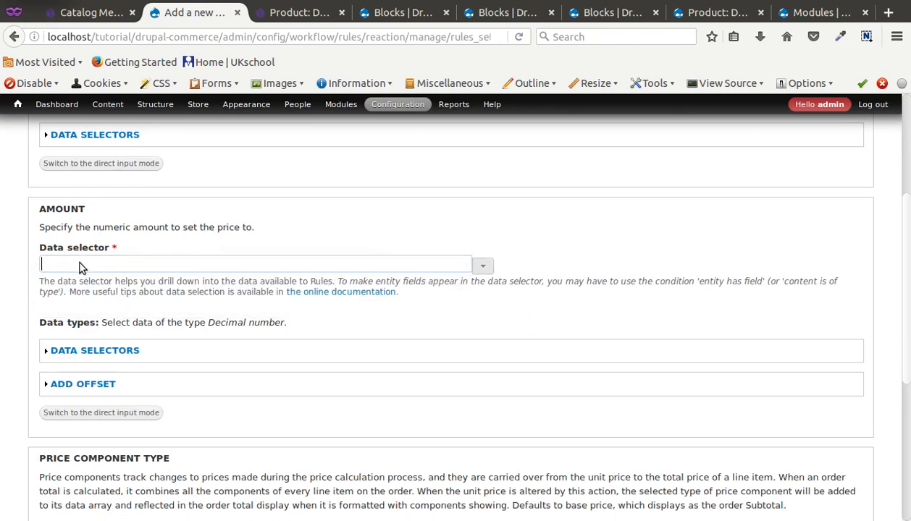
left_click(164, 293)
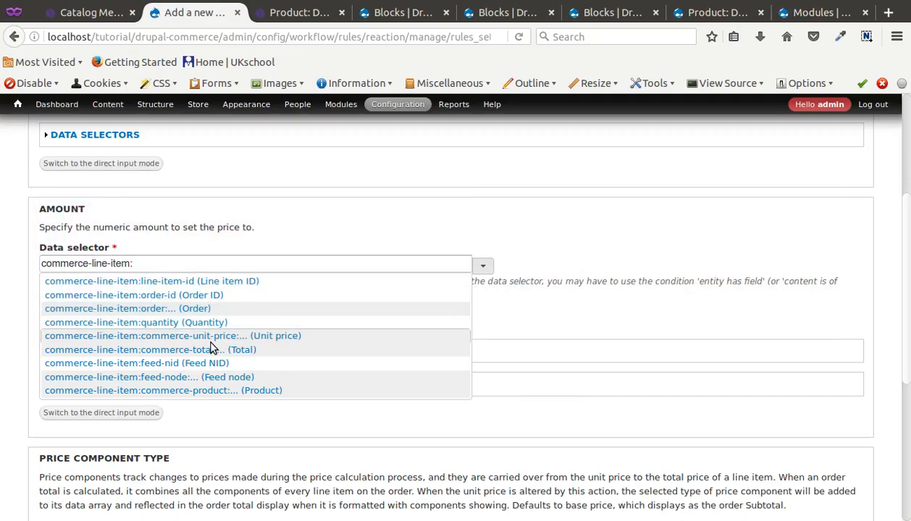
left_click(194, 392)
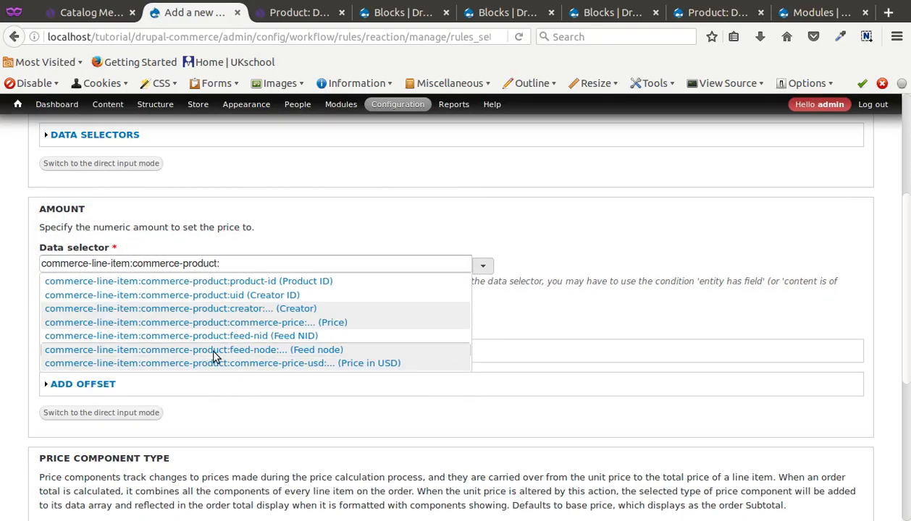
left_click(270, 322)
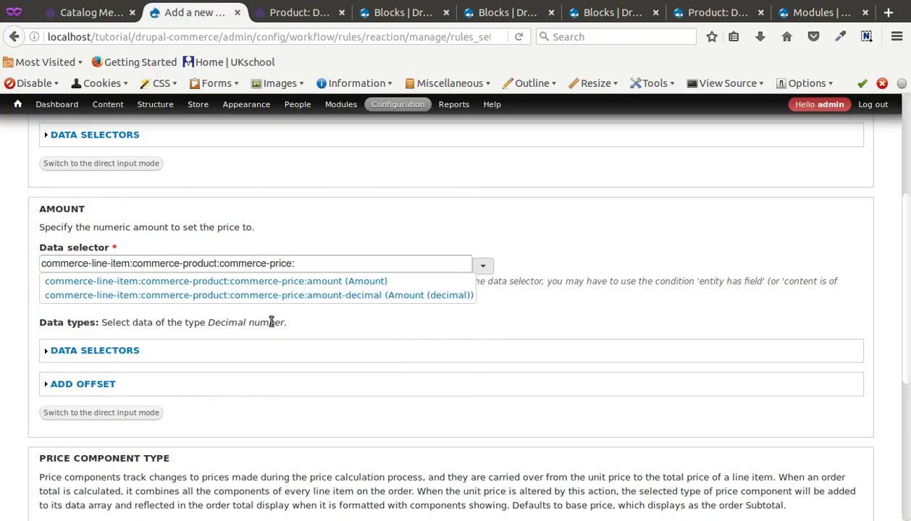
left_click(281, 282)
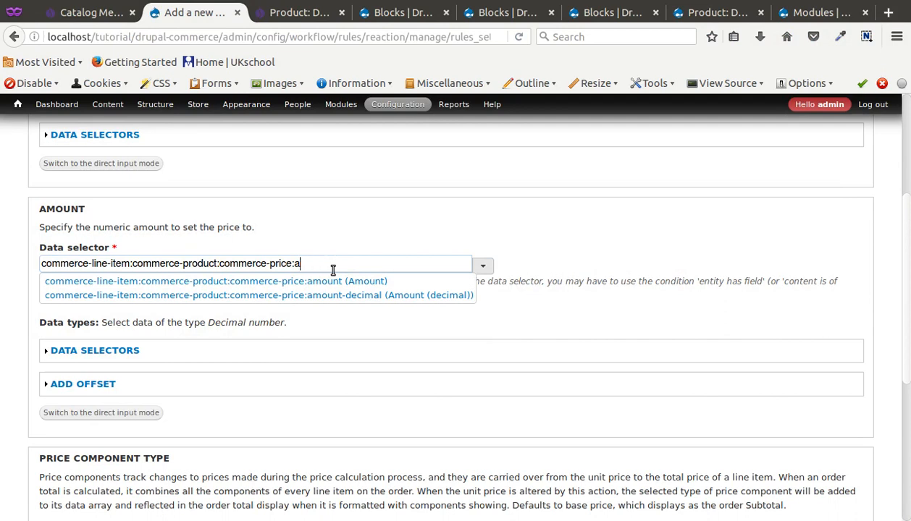
key("BackSpace")
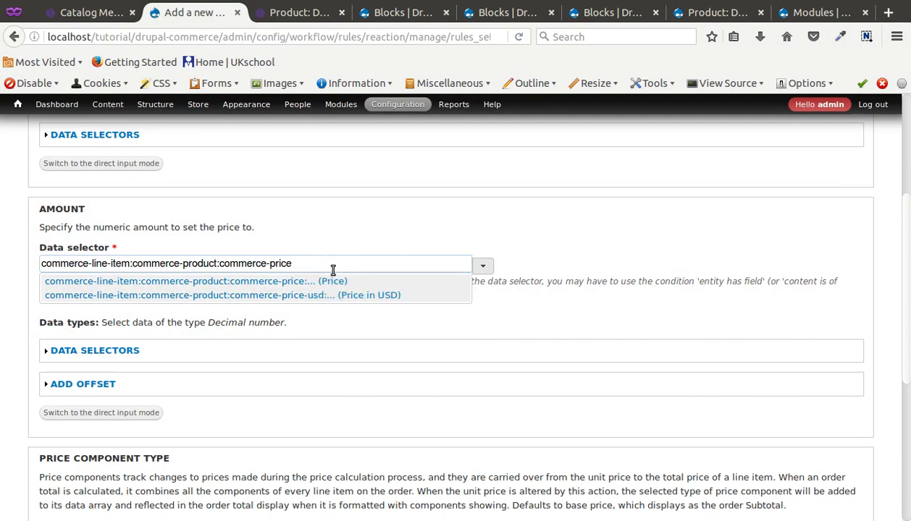
left_click(326, 293)
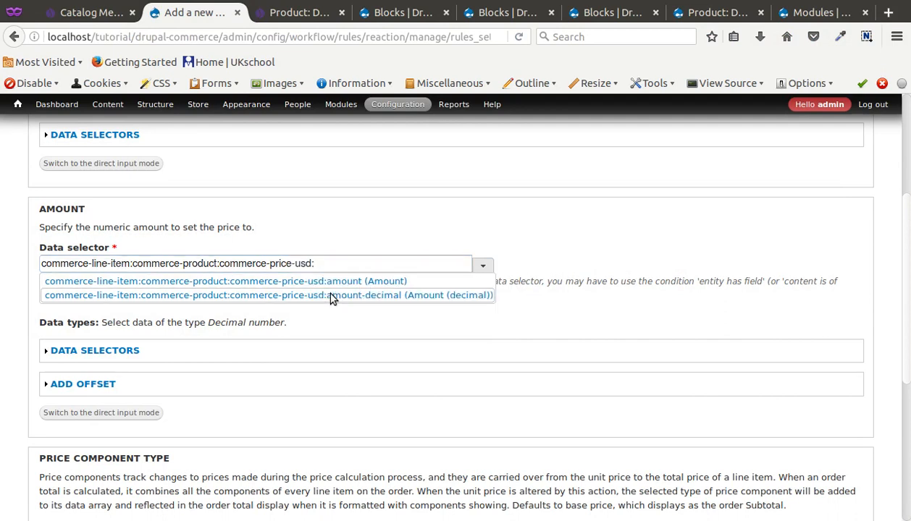
left_click(327, 281)
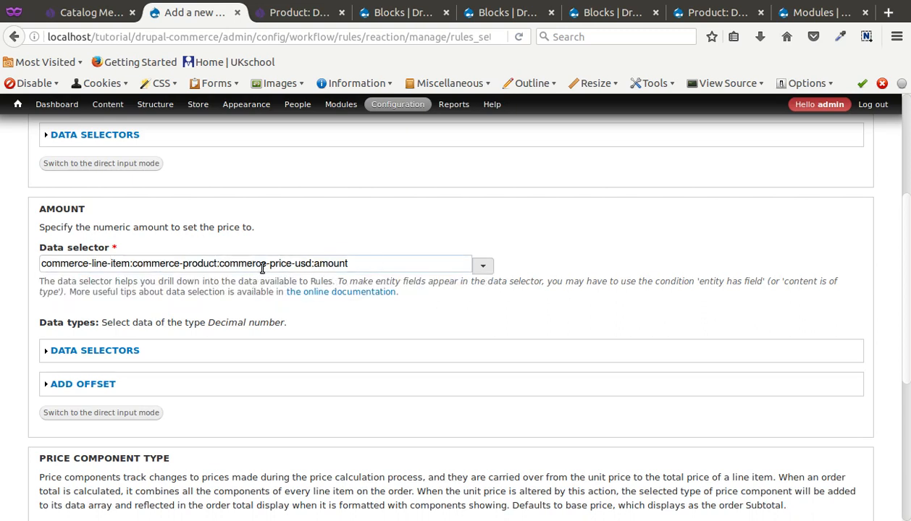
- Keep Base price as the price component type and Round the half up as the rounding mode, and save the action
scroll(166, 368, "down", 5)
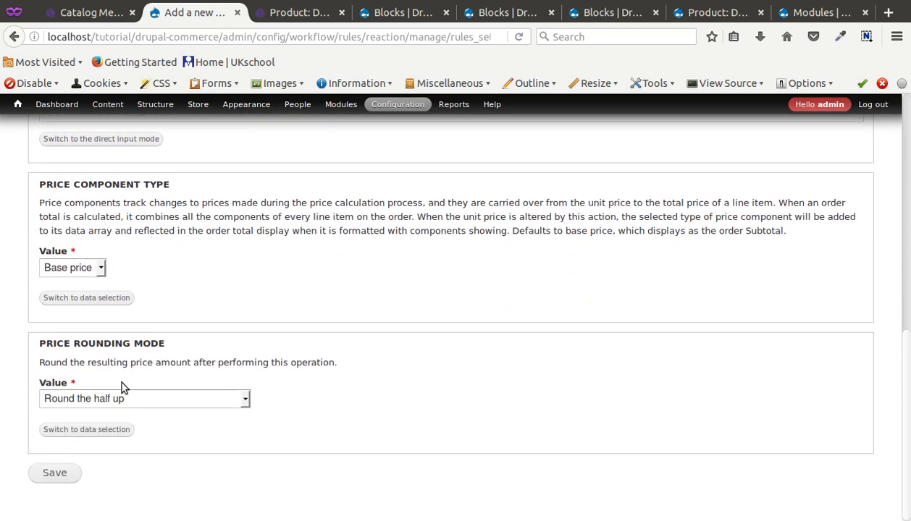
scroll(122, 386, "up", 1)
left_click(82, 311)
left_click(84, 314)
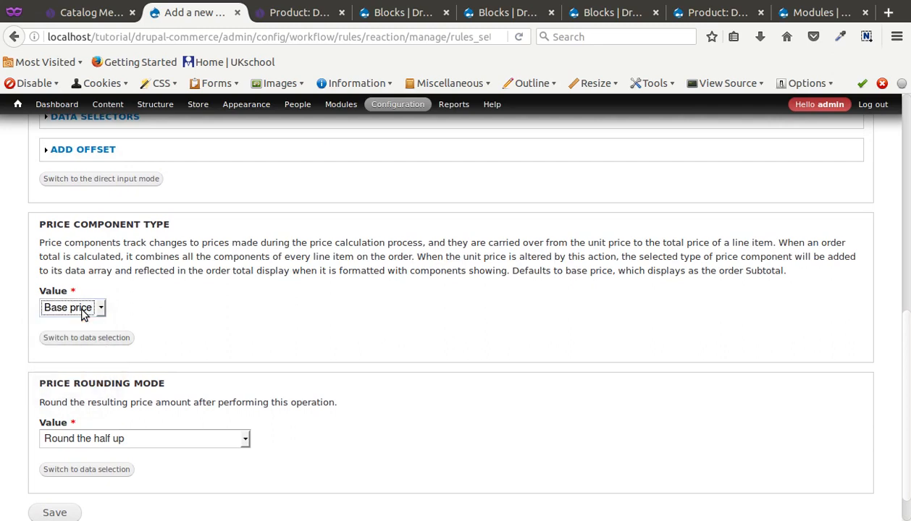
scroll(144, 317, "down", 1)
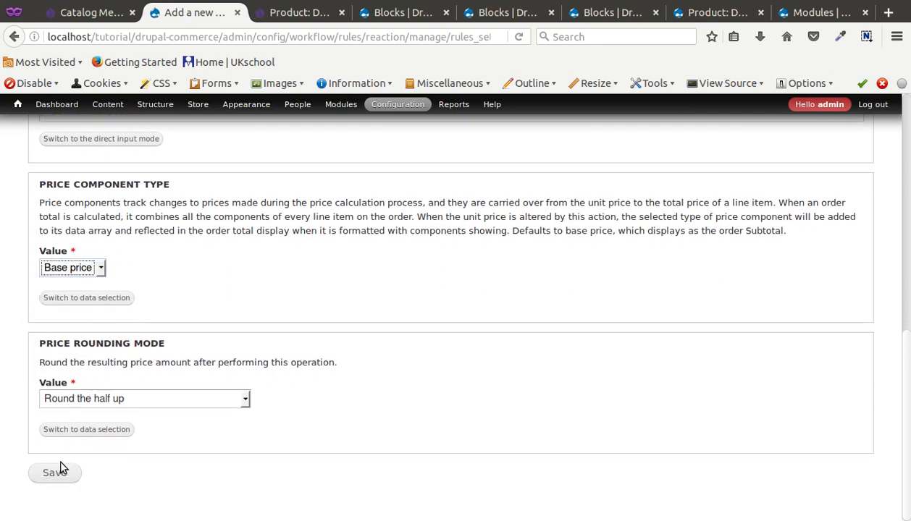
left_click(55, 472)
scroll(346, 330, "down", 4)
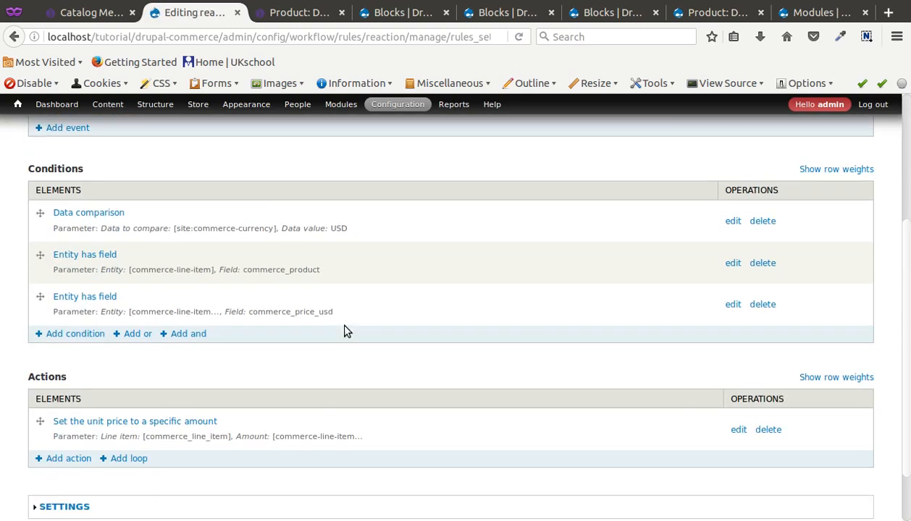
scroll(345, 329, "down", 2)
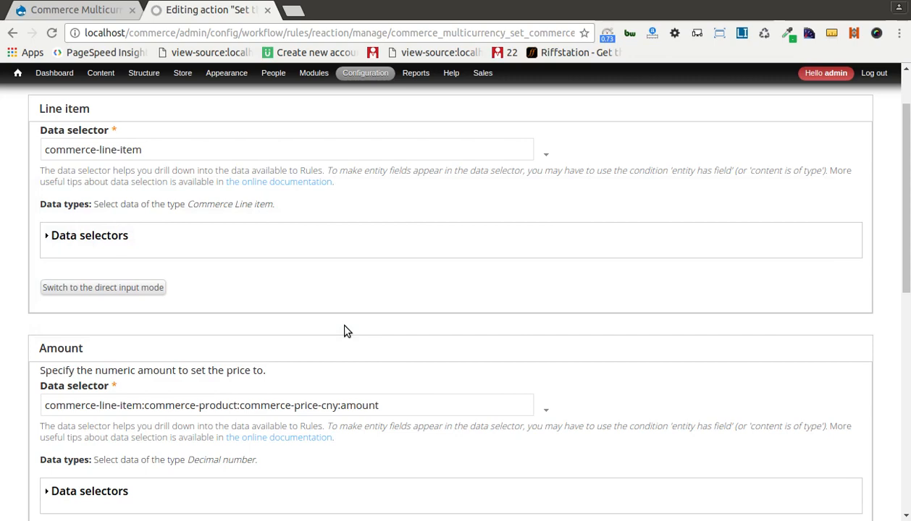
- Go back to the CNY rule's overview, check which other action it uses, and return to the USD rule
scroll(305, 301, "down", 4)
scroll(62, 107, "up", 6)
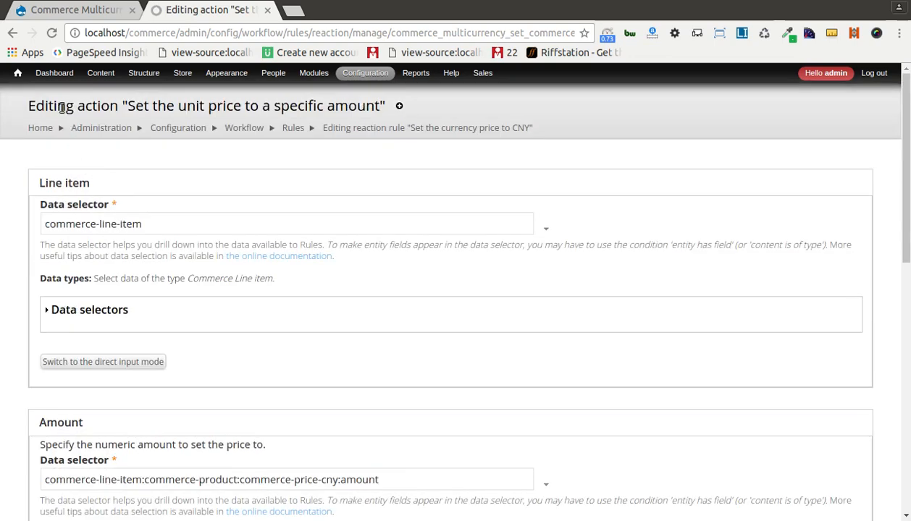
left_click(13, 33)
key("alt+d")
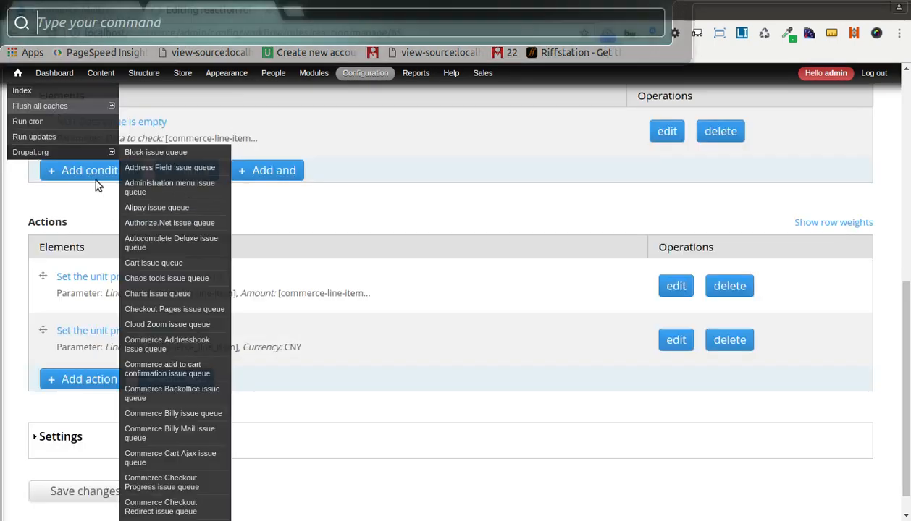
key("Escape")
scroll(313, 362, "down", 1)
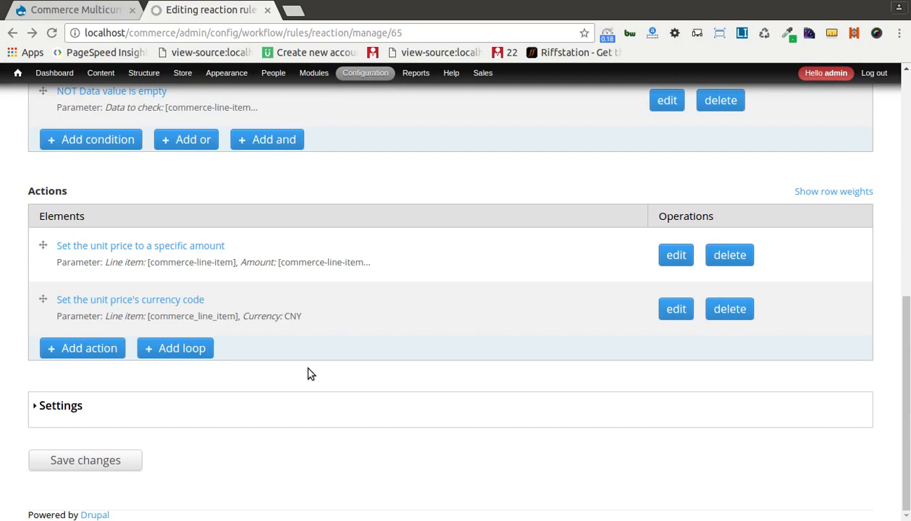
key("alt+Tab")
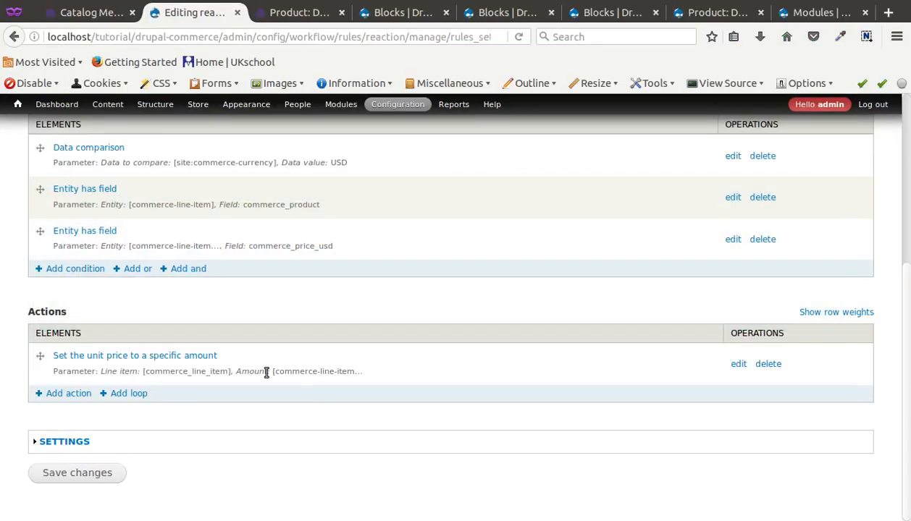
- Start adding a "Set the unit price's currency code" action to the USD rule, using the CNY rule as reference
left_click(45, 393)
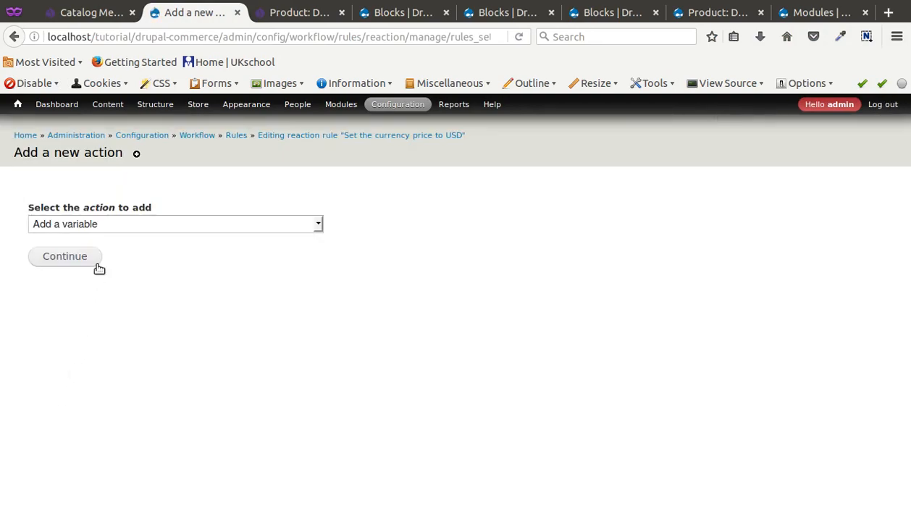
key("alt+Tab")
key("alt+Tab")
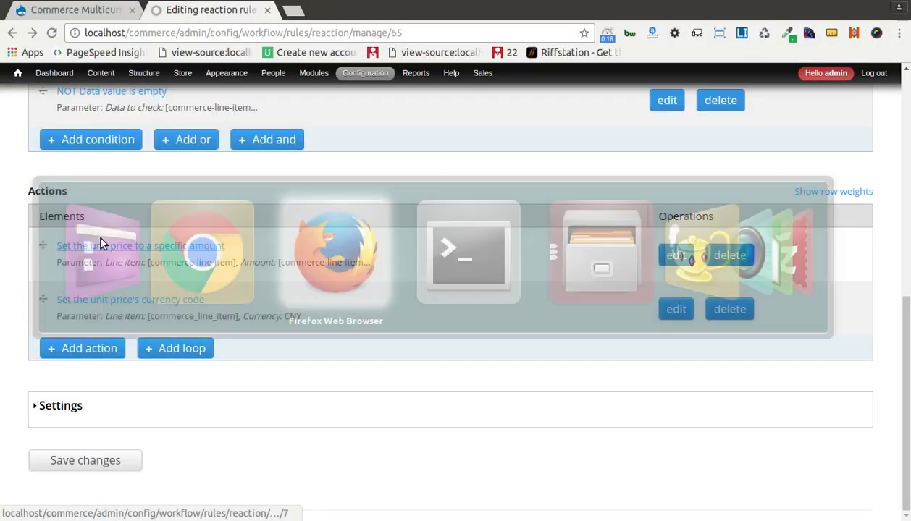
left_click(89, 224)
scroll(90, 354, "down", 5)
scroll(90, 354, "down", 2)
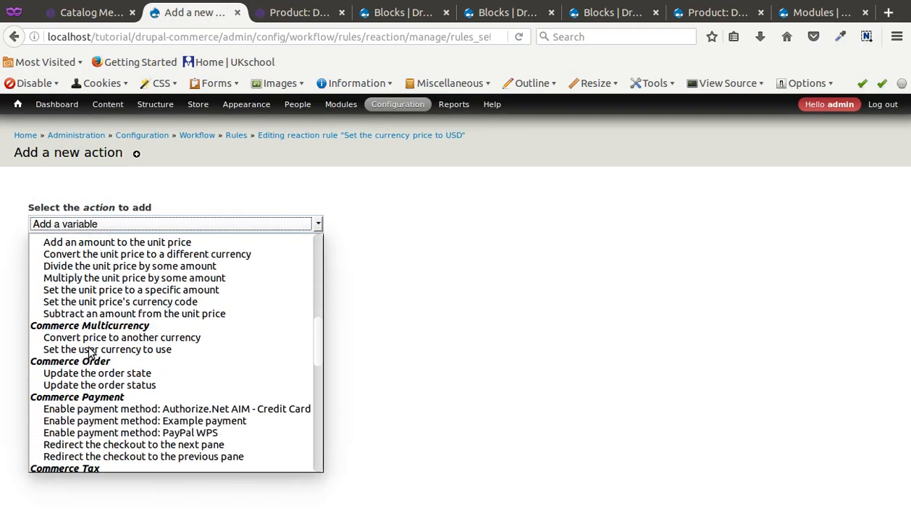
left_click(100, 302)
key("alt+Tab")
key("alt+Tab")
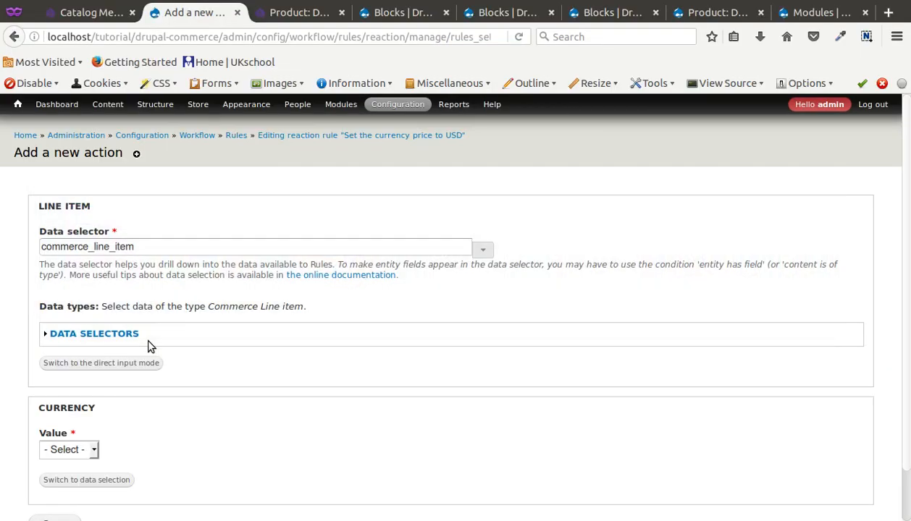
- Set the currency code action's currency to USD and save the action
left_click(69, 450)
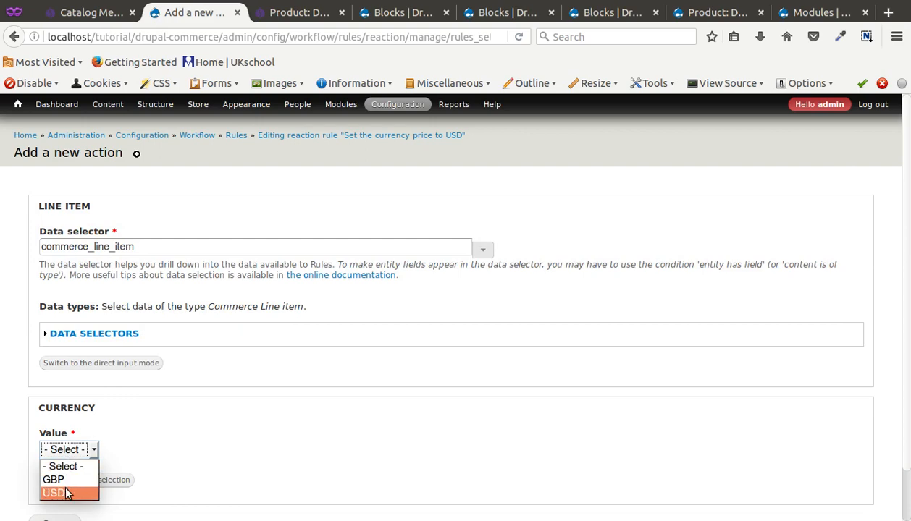
left_click(67, 492)
scroll(81, 482, "down", 1)
left_click(54, 475)
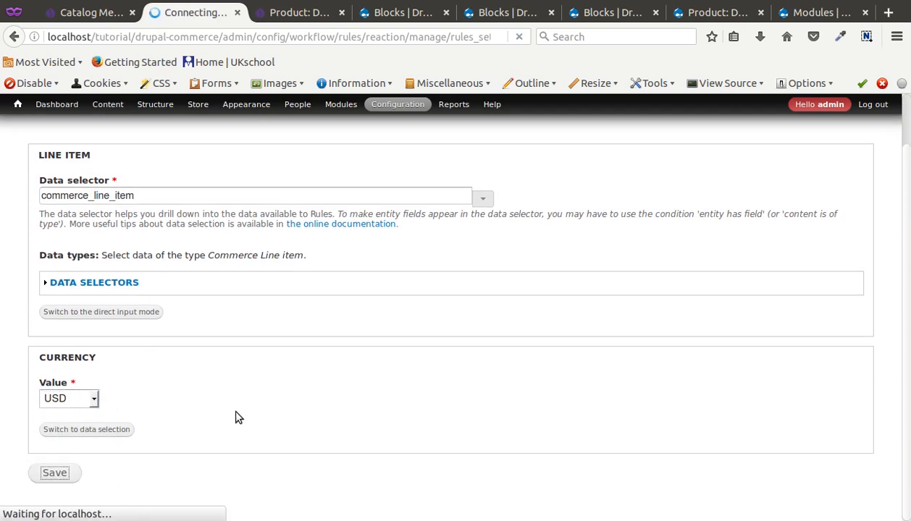
- Look over the saved USD rule, reload the men's shoes catalog, and switch between GBP and USD to check the prices
scroll(237, 413, "down", 4)
scroll(237, 413, "down", 1)
scroll(237, 415, "up", 5)
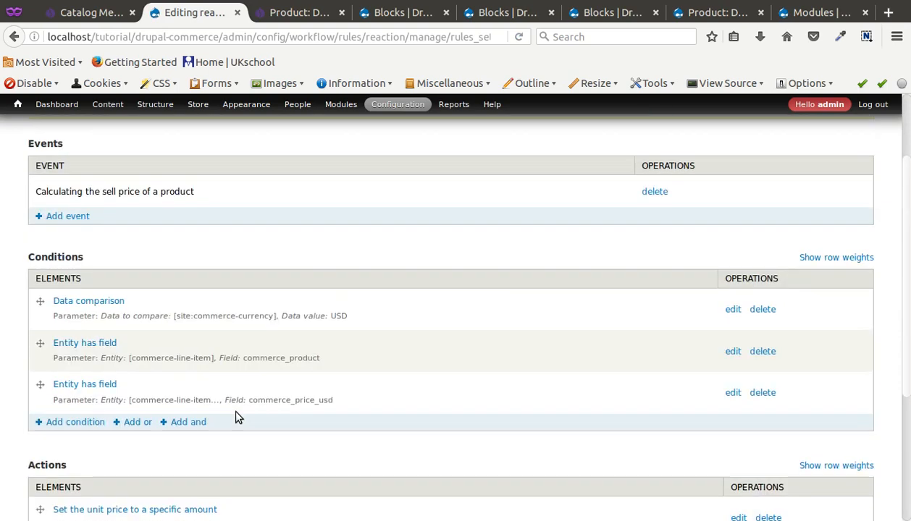
left_click(91, 13)
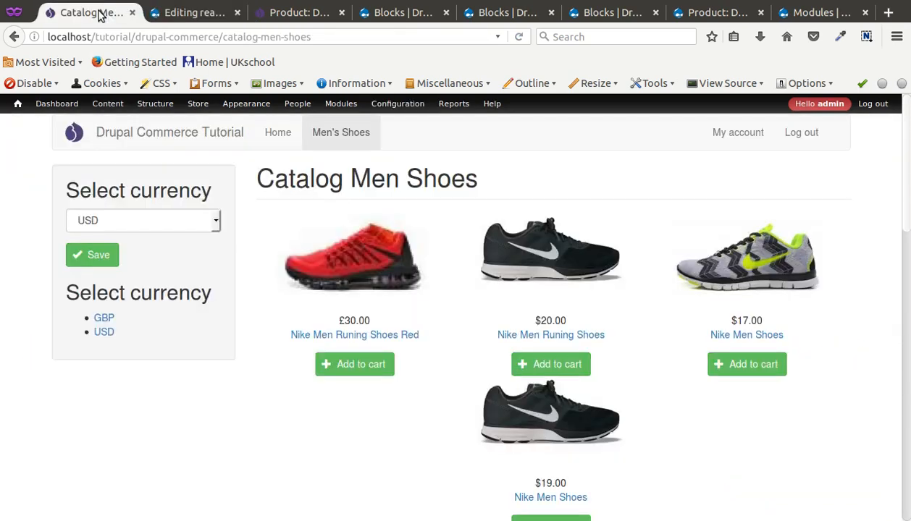
key("F5")
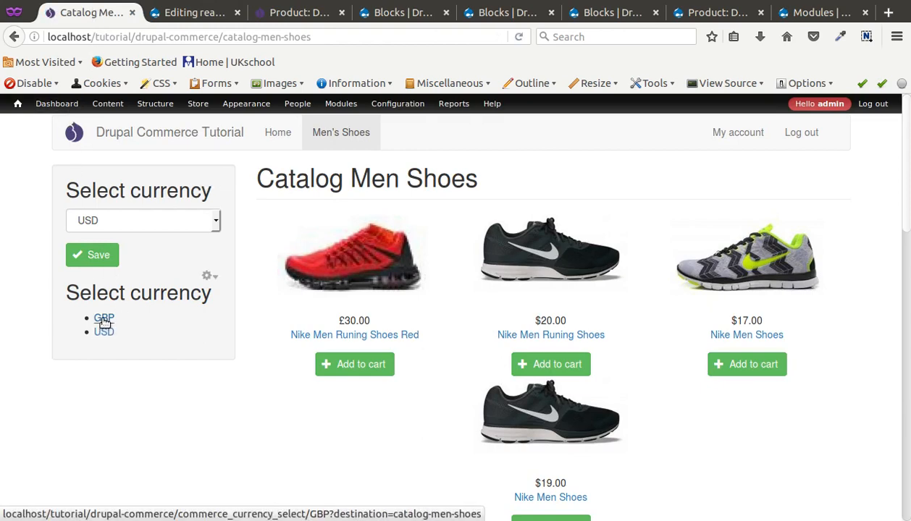
left_click(104, 320)
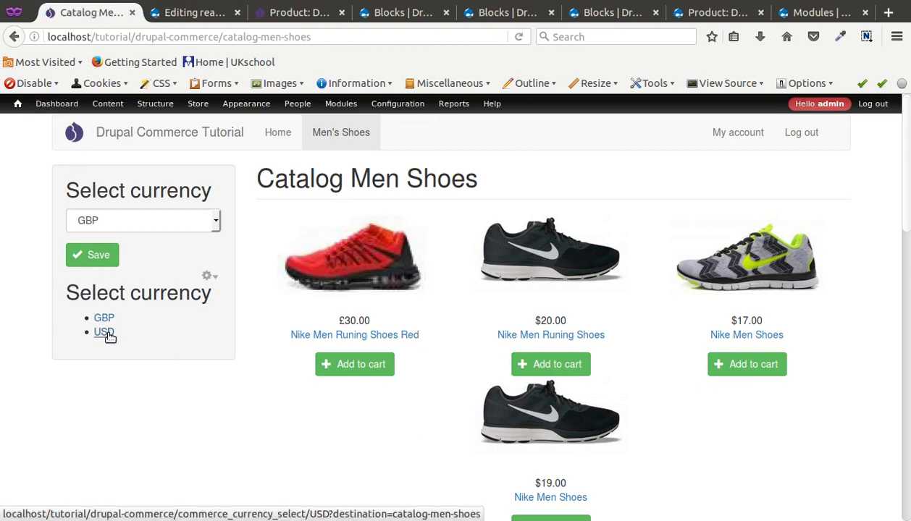
left_click(107, 333)
left_click(109, 319)
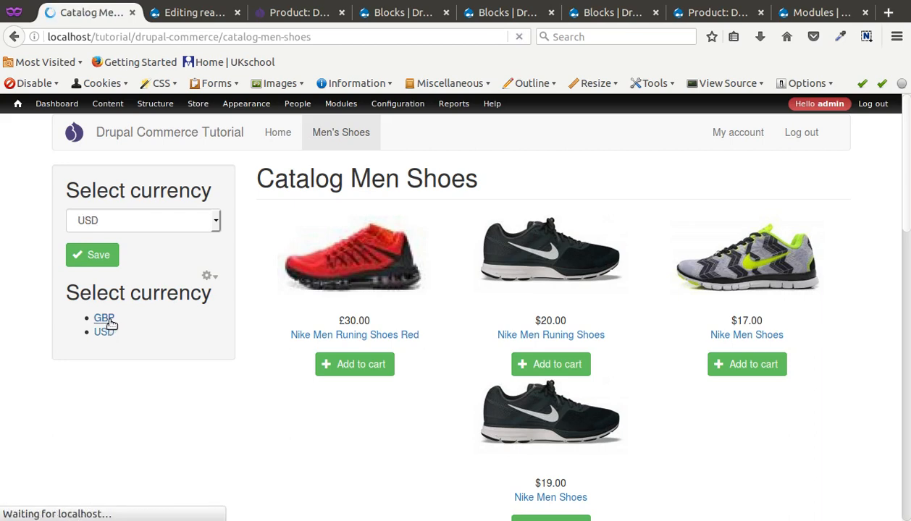
left_click(107, 334)
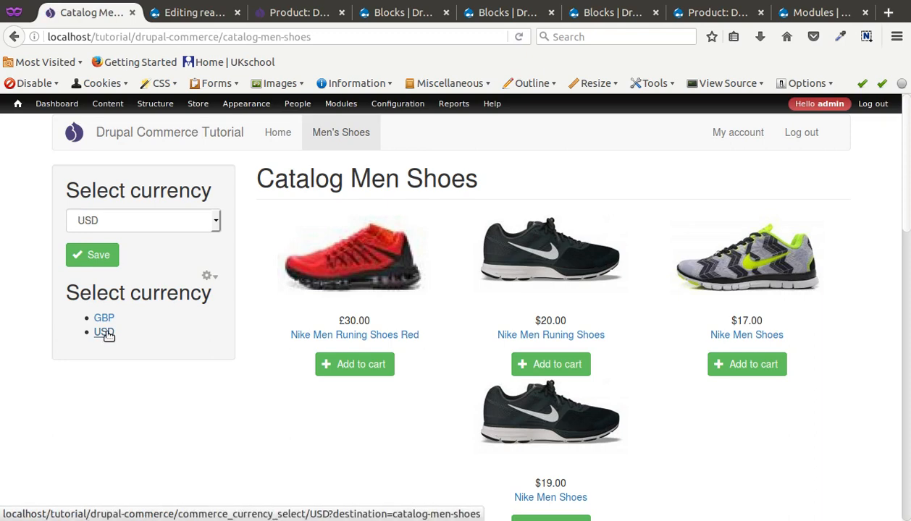
scroll(591, 288, "down", 3)
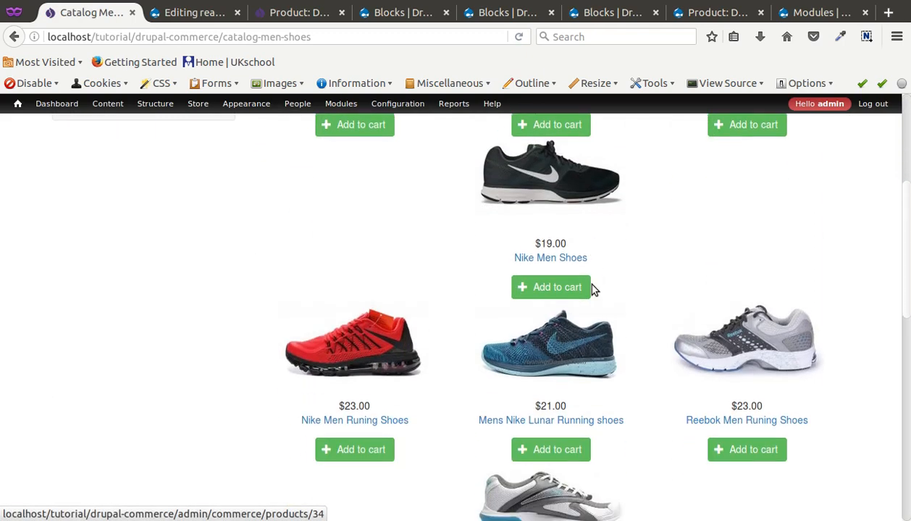
scroll(591, 287, "up", 3)
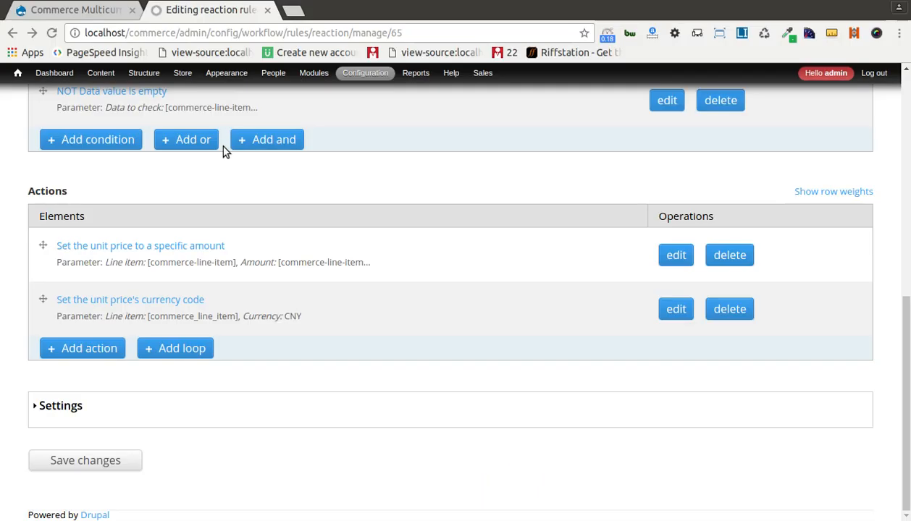
- Review the CNY rule's conditions and the Commerce Multicurrency project page in Chrome, and return to Firefox
scroll(240, 226, "up", 5)
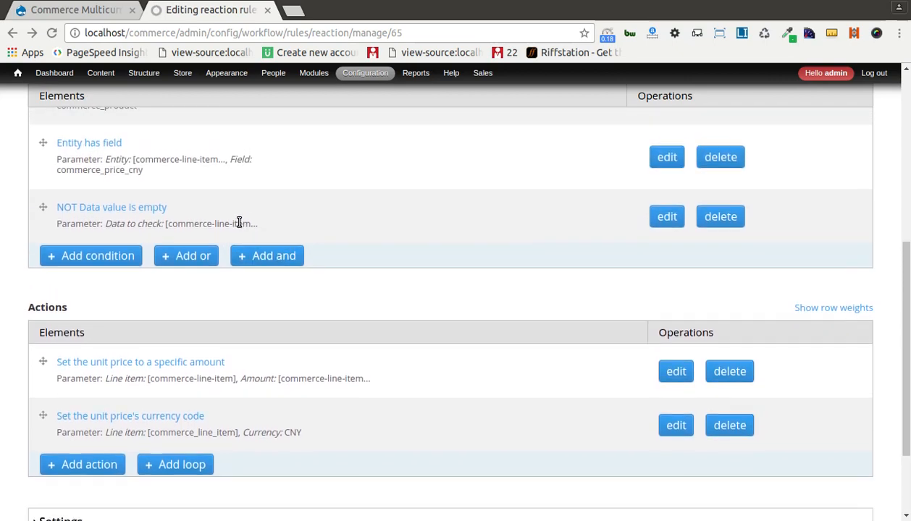
scroll(240, 227, "up", 1)
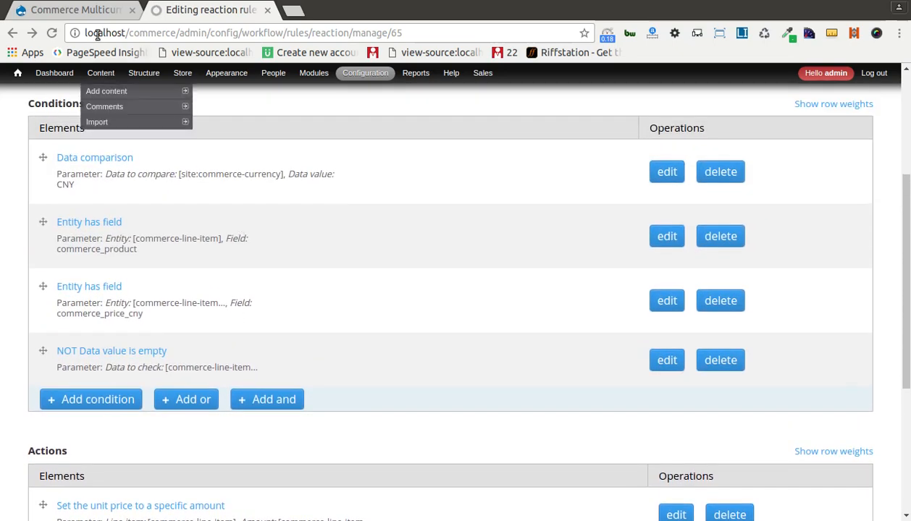
left_click(88, 15)
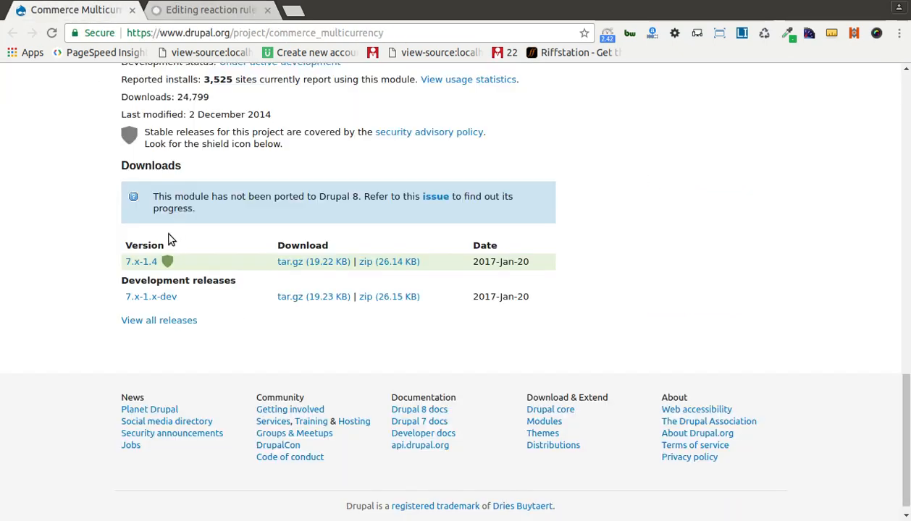
left_click(187, 13)
left_click(96, 11)
key("alt+Tab")
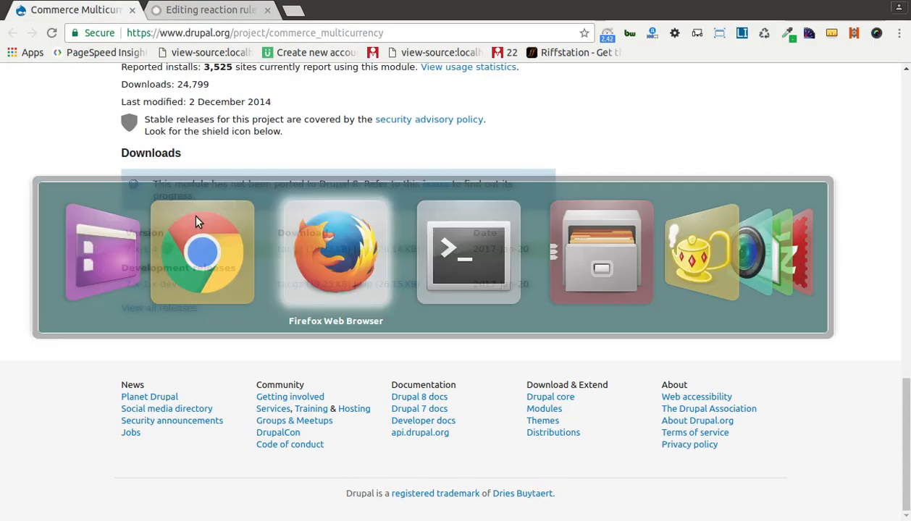
- Check the USD and GBP prices in the Nike Men Runing Shoes Red edit form and close it
scroll(203, 240, "down", 5)
scroll(367, 198, "up", 5)
left_click(368, 198)
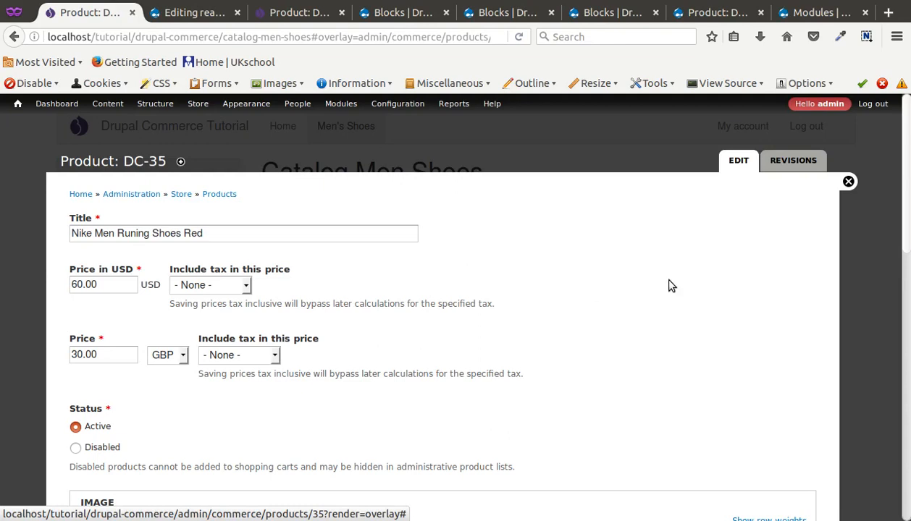
left_click(847, 181)
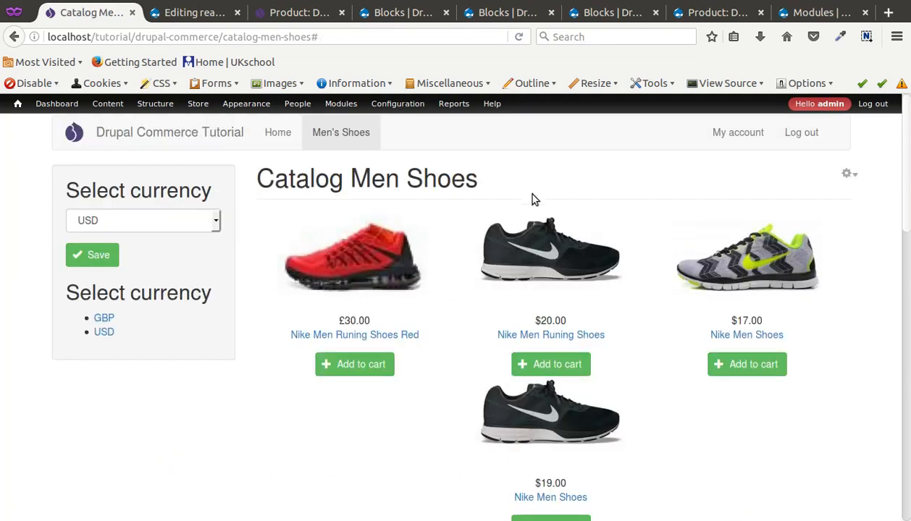
- Open the Nike Men Runing Shoes Red product page, add the product to the cart, and view the shopping cart
left_click(364, 338)
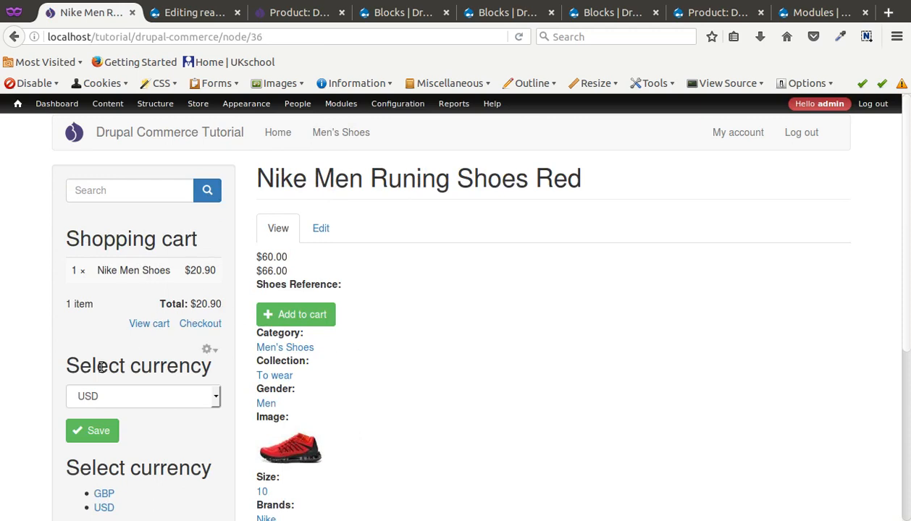
scroll(118, 371, "down", 2)
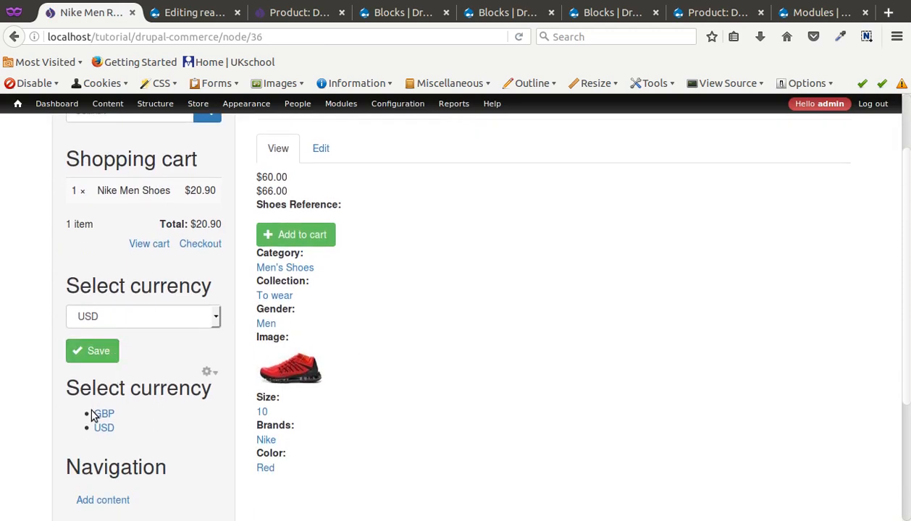
left_click(317, 233)
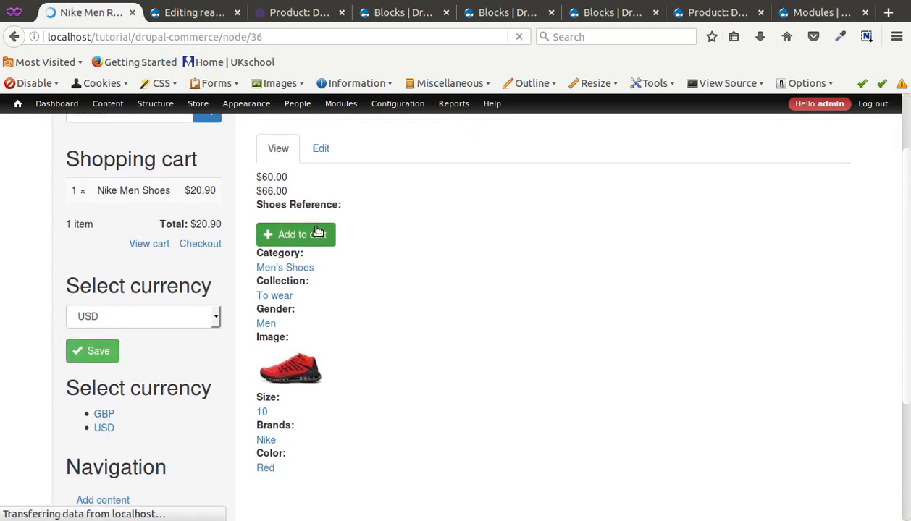
left_click(450, 233)
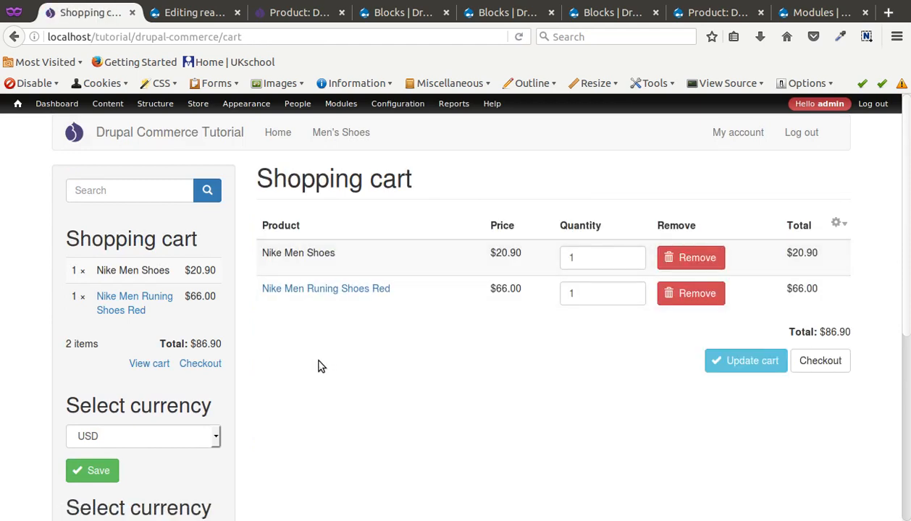
- Switch the shopping cart's currency to GBP, back to USD, and to GBP again to compare the item prices and totals
scroll(278, 380, "down", 3)
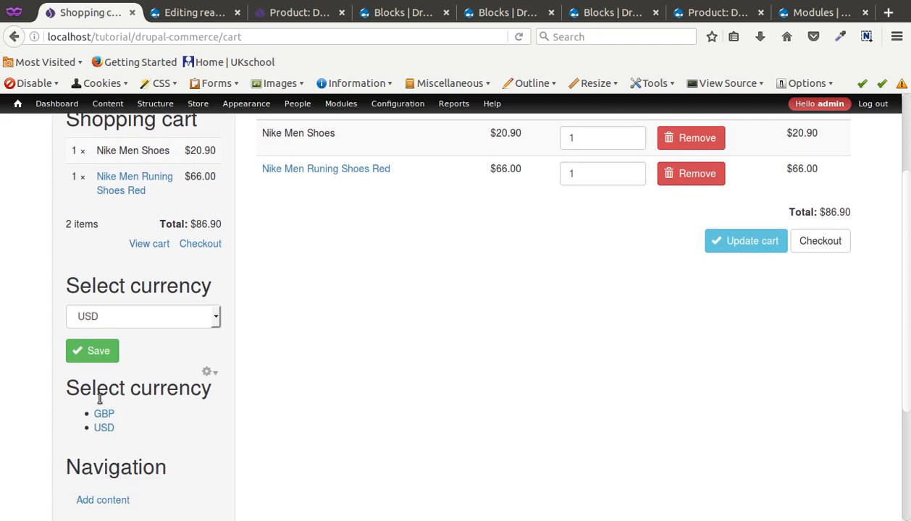
left_click(104, 415)
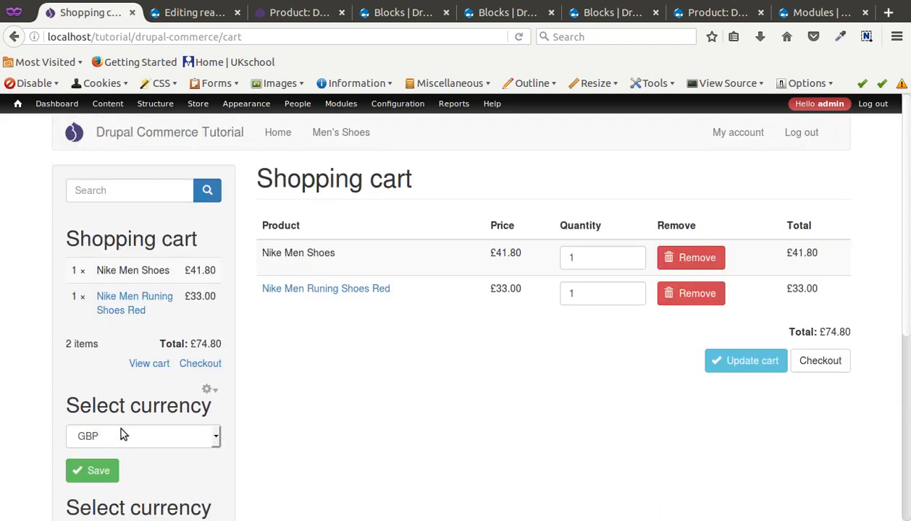
scroll(169, 439, "down", 2)
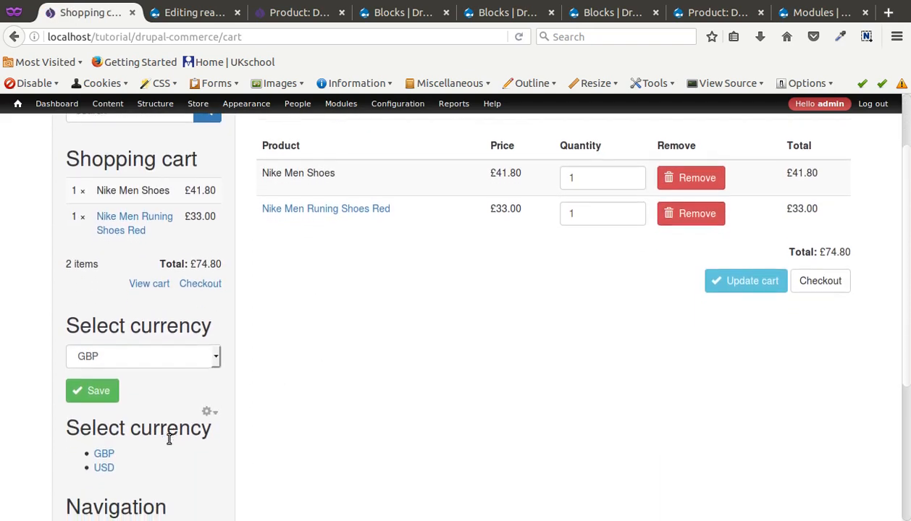
left_click(103, 469)
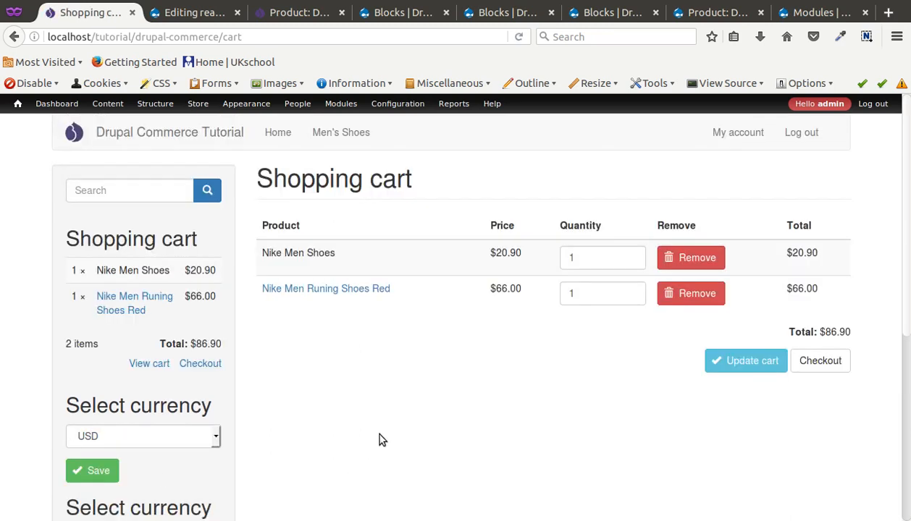
scroll(382, 439, "down", 3)
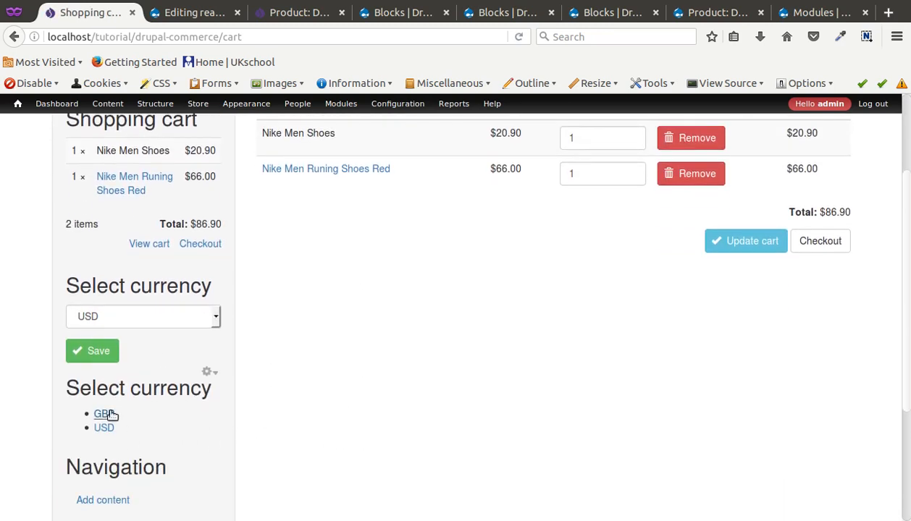
left_click(104, 414)
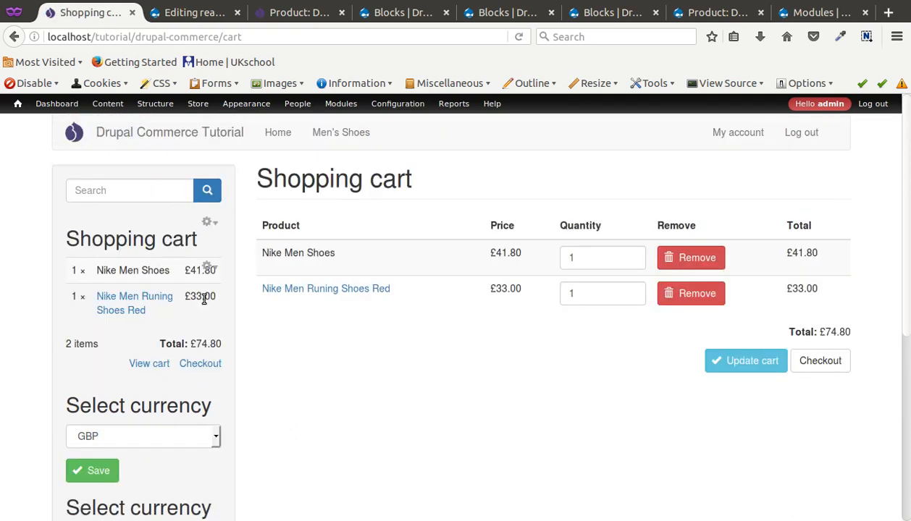
- Recheck the prices in the men's shoes catalog, and revisit the USD rule and the red shoes' product form
left_click(347, 134)
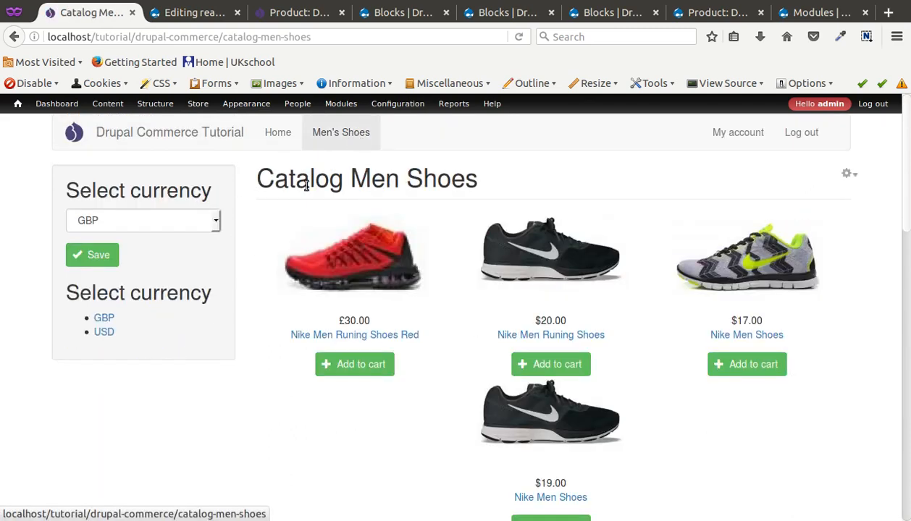
scroll(594, 330, "down", 4)
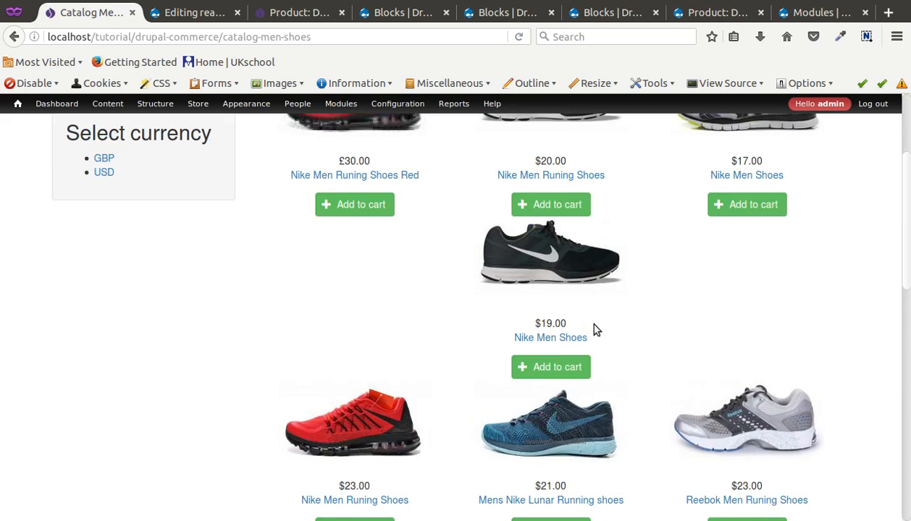
scroll(584, 317, "up", 4)
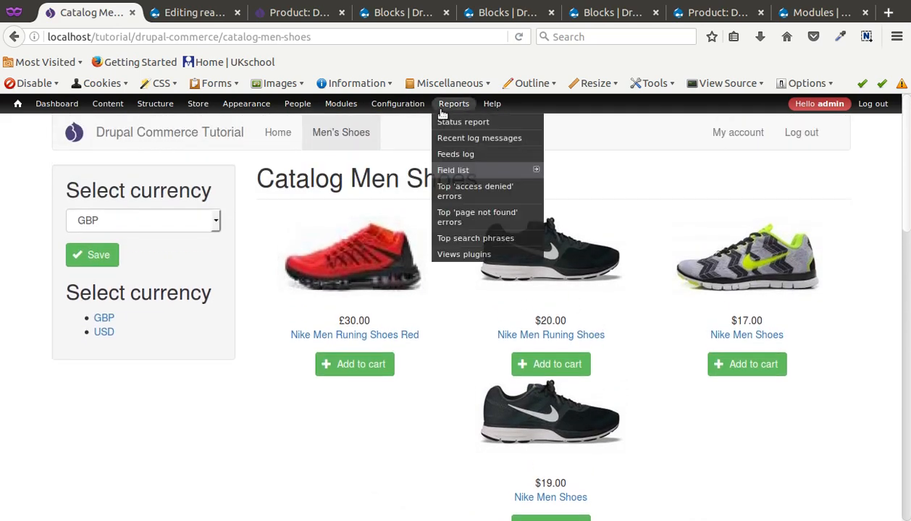
left_click(207, 12)
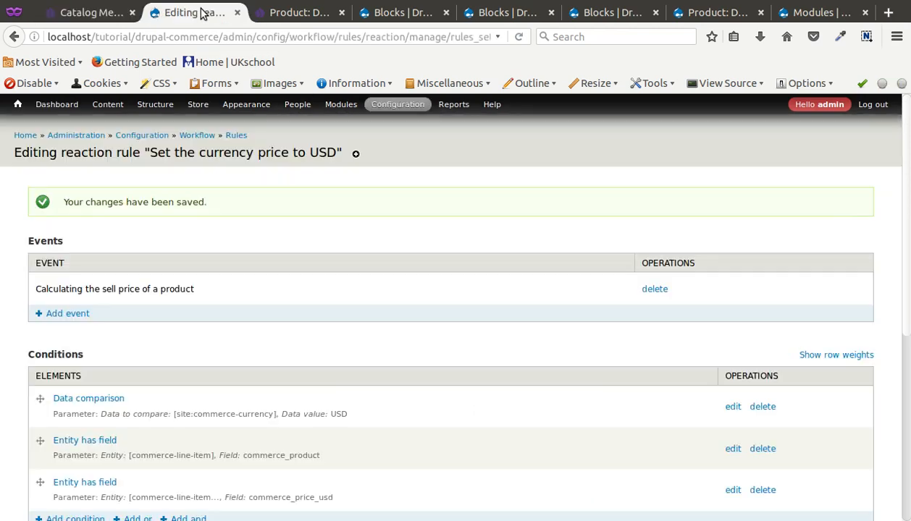
left_click(286, 13)
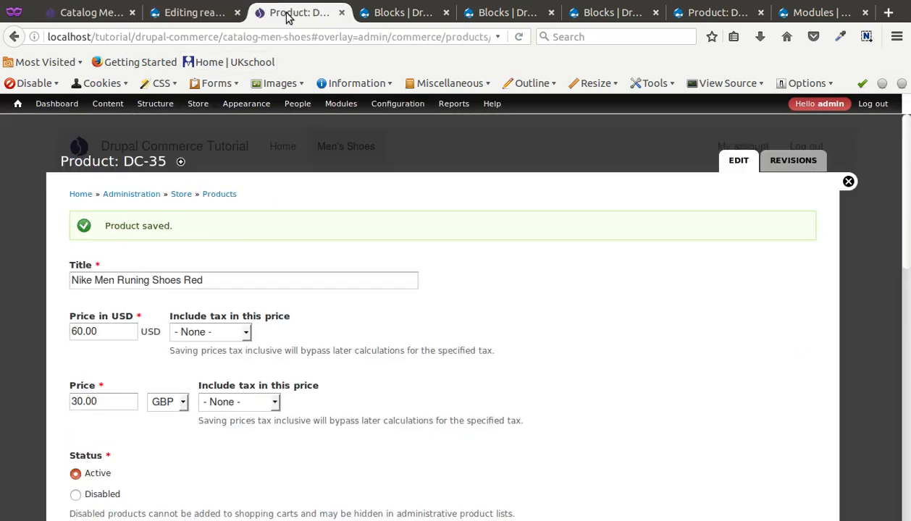
- In the store's currency handling settings, disable the dedicated United States Dollar price field for Man's & Woman's Shoes and save
left_click(387, 20)
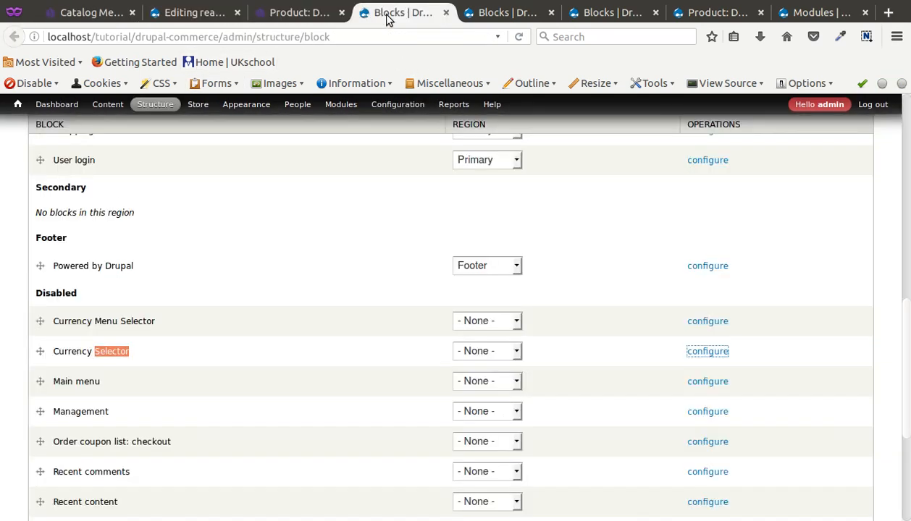
scroll(449, 217, "up", 4)
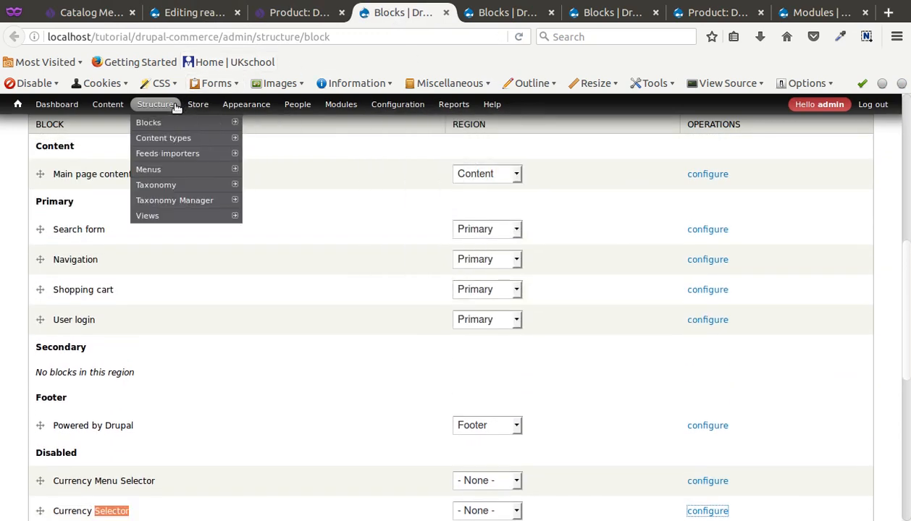
mouse_move(205, 107)
mouse_move(226, 201)
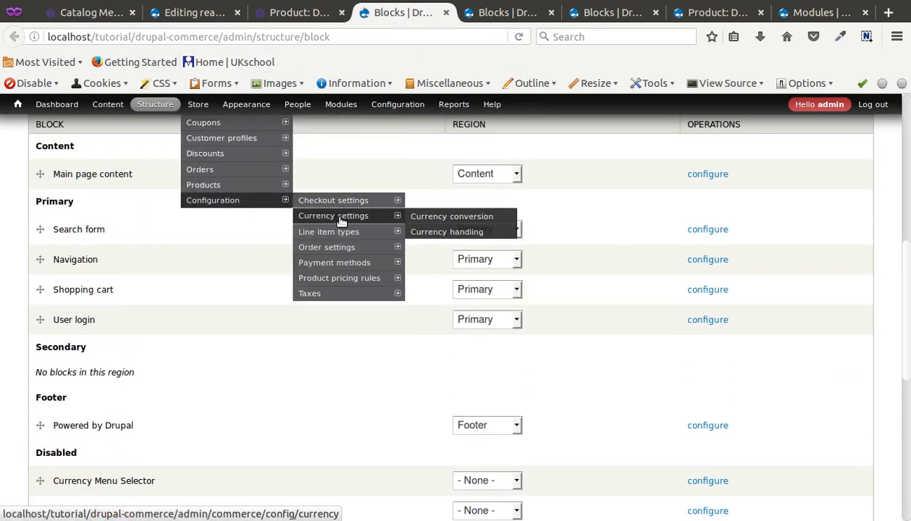
left_click(341, 218)
left_click(635, 167)
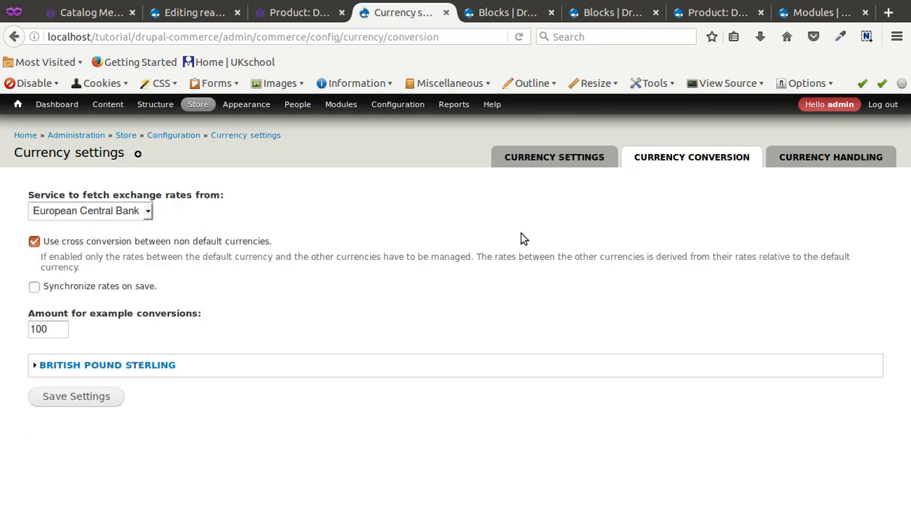
left_click(821, 156)
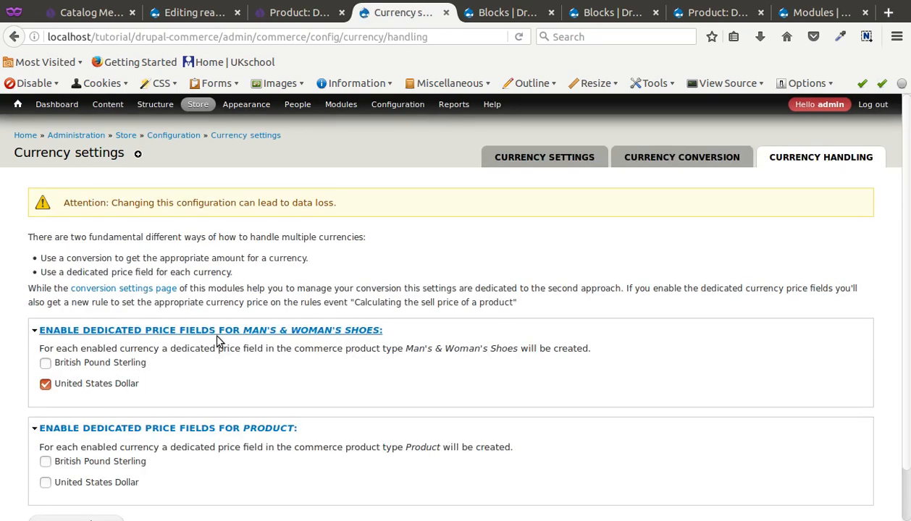
left_click(127, 382)
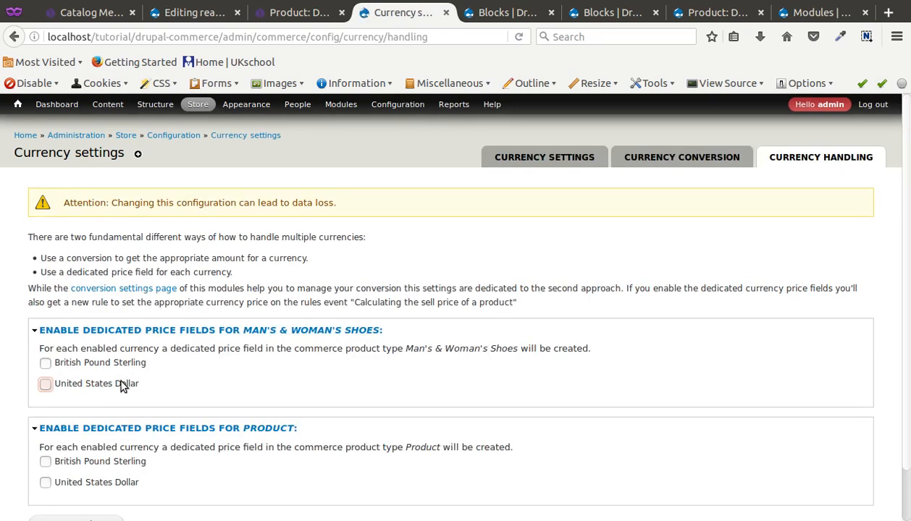
scroll(79, 424, "down", 2)
left_click(87, 473)
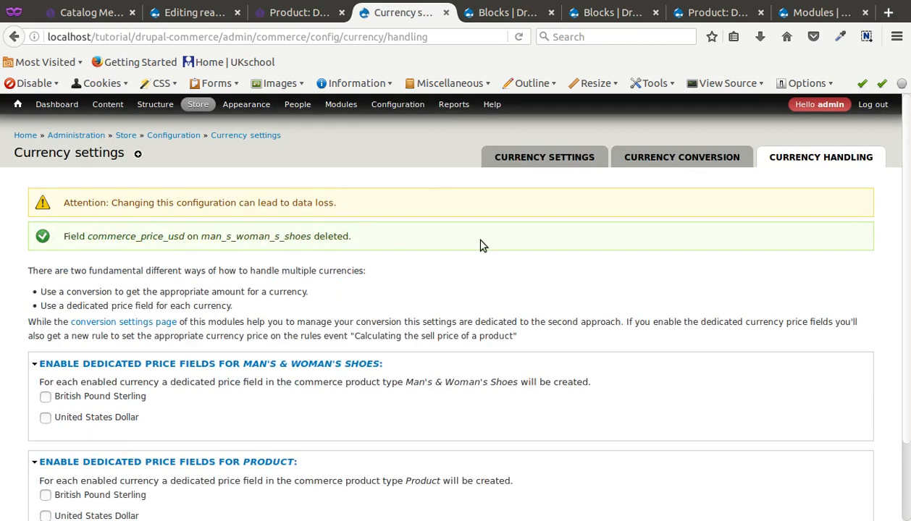
- In the currency conversion settings, clear the GBP-to-USD exchange rate and enable synchronization for all British Pound Sterling rates and the USD rate
left_click(587, 158)
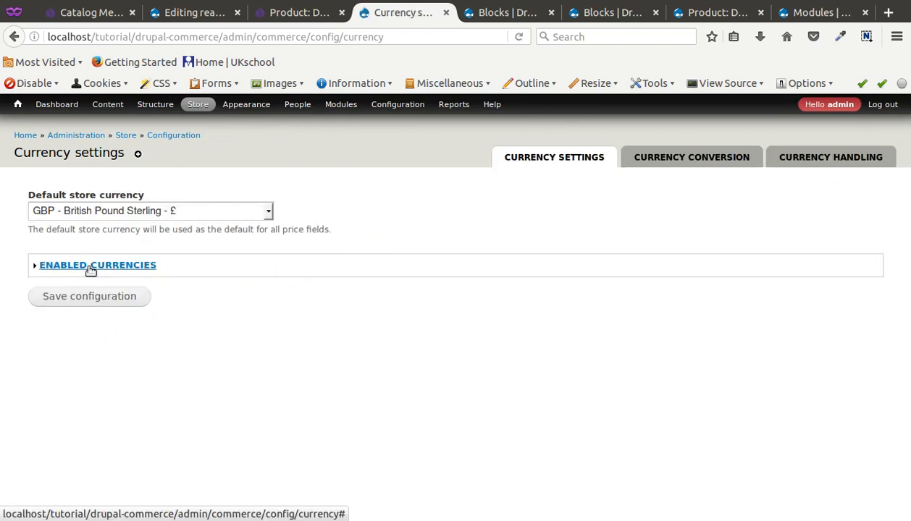
left_click(116, 265)
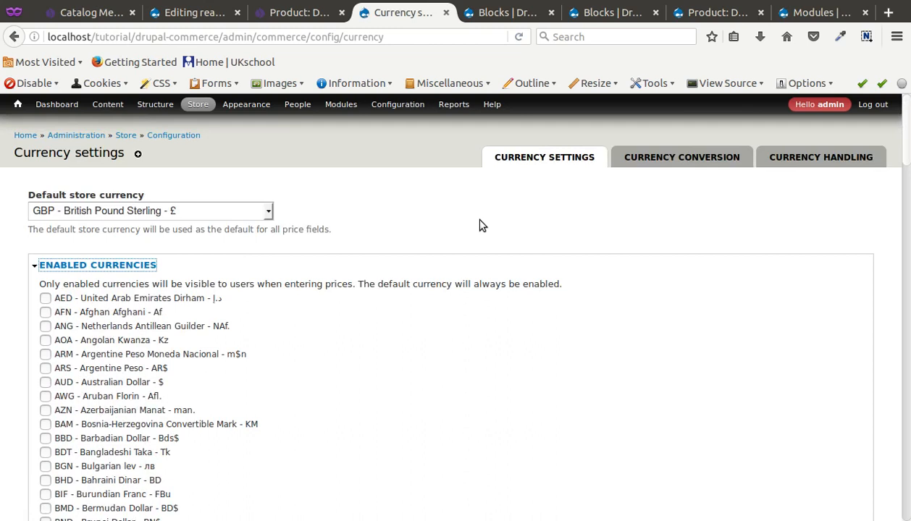
left_click(672, 157)
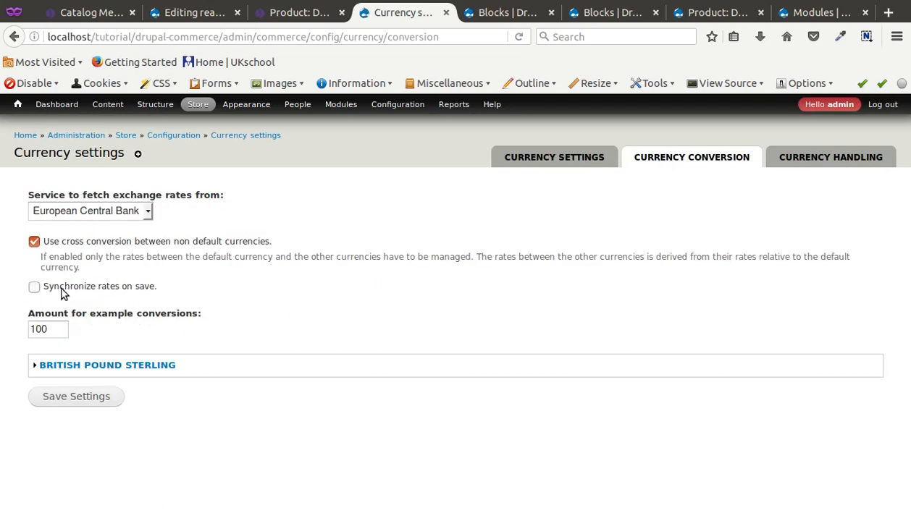
left_click(65, 365)
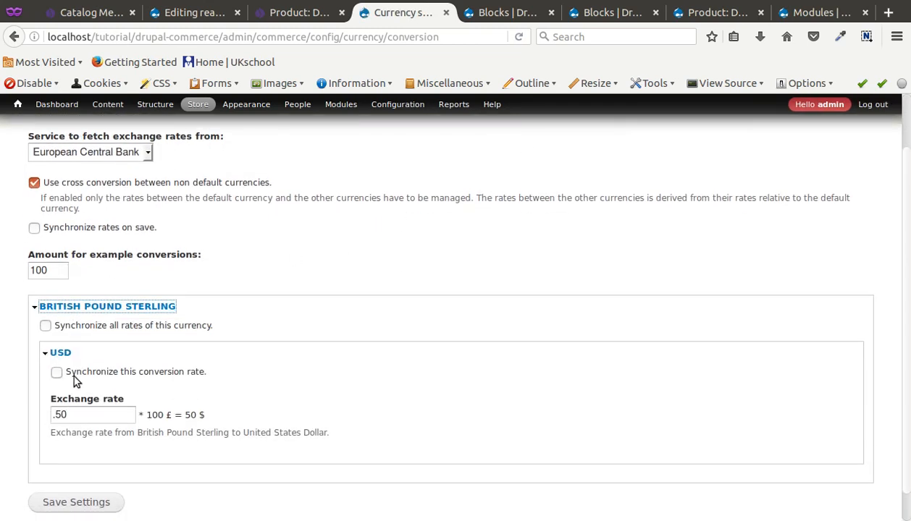
left_click(66, 327)
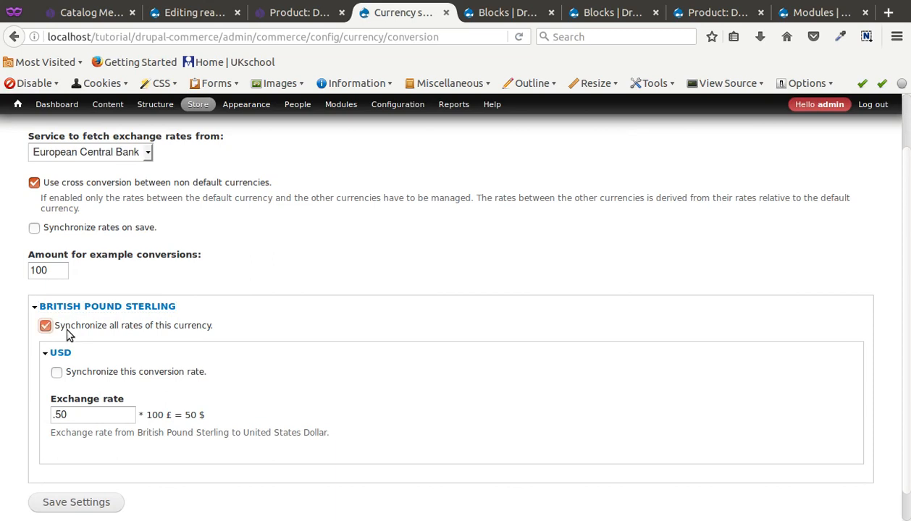
left_click(74, 373)
left_click(57, 373)
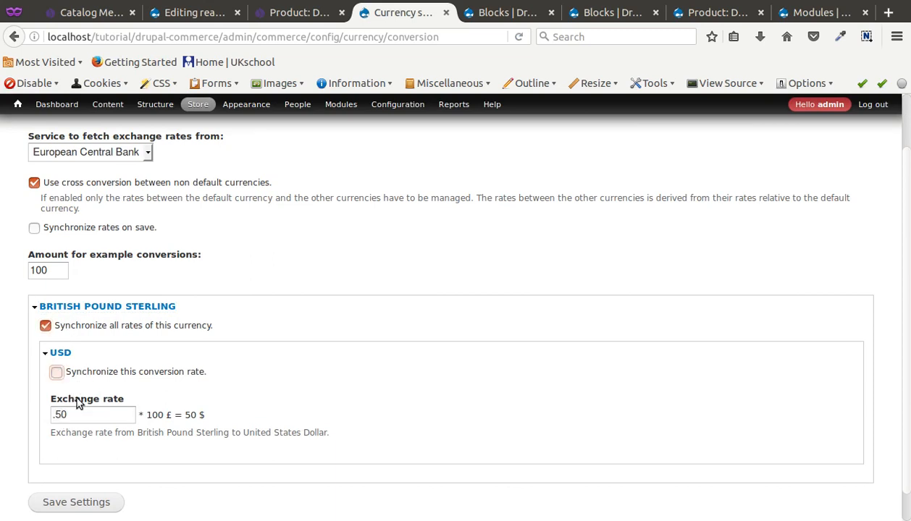
double_click(74, 411)
key("BackSpace")
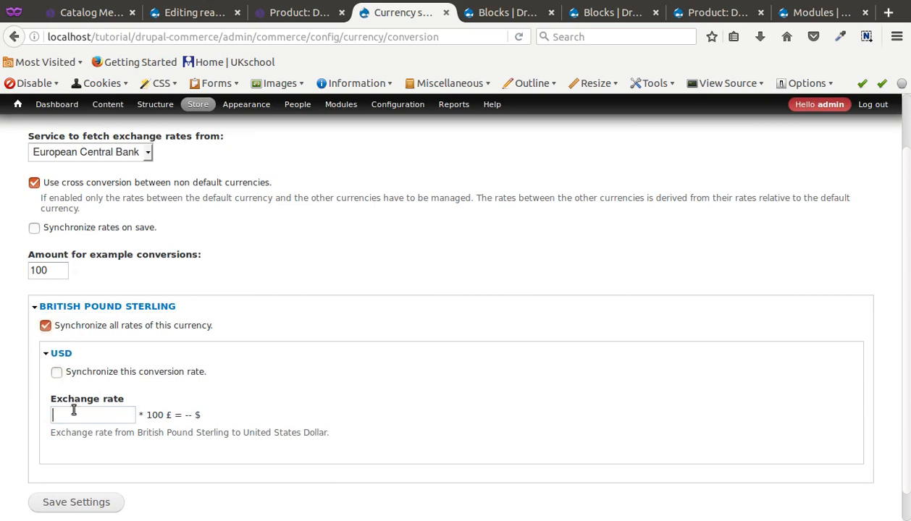
left_click(111, 372)
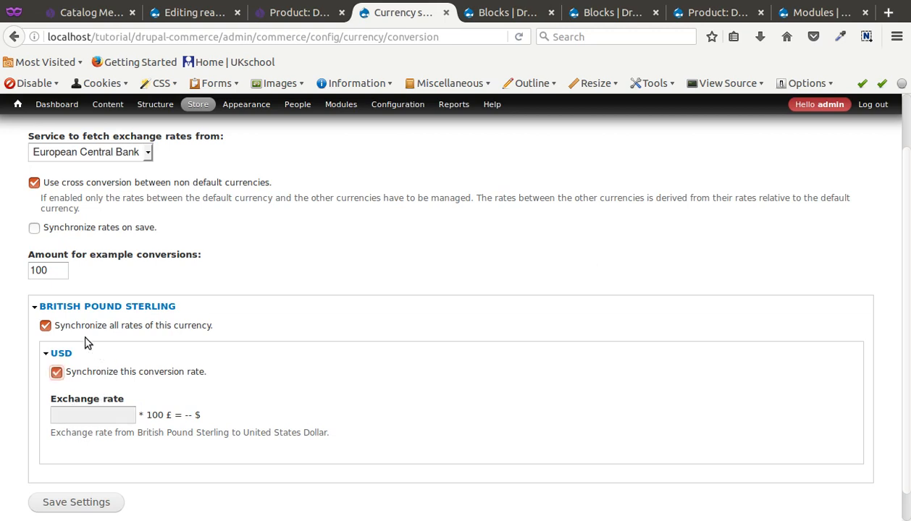
- Enable synchronizing rates on save and save the currency conversion settings
scroll(75, 307, "up", 1)
left_click(72, 269)
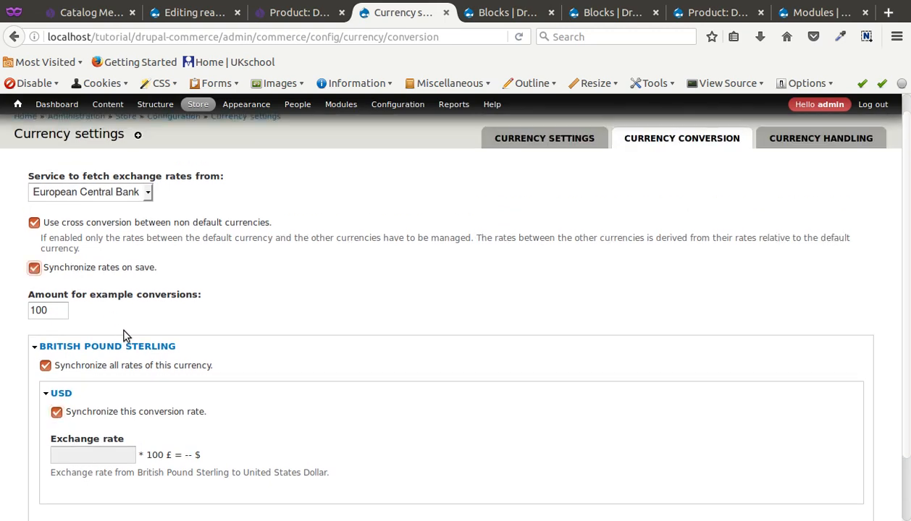
scroll(102, 478, "down", 2)
left_click(94, 473)
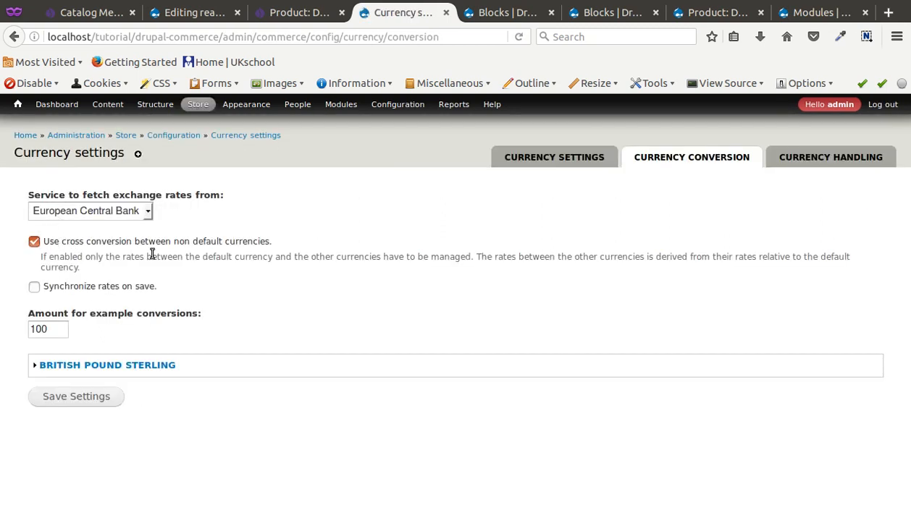
- Inspect the synchronized British Pound Sterling to USD exchange rate in the saved conversion settings
left_click(110, 366)
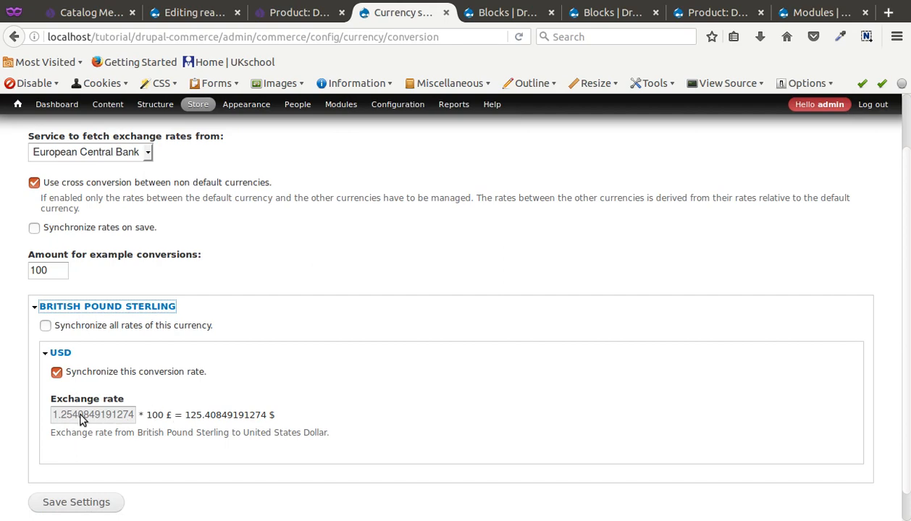
scroll(113, 285, "up", 2)
scroll(138, 435, "down", 3)
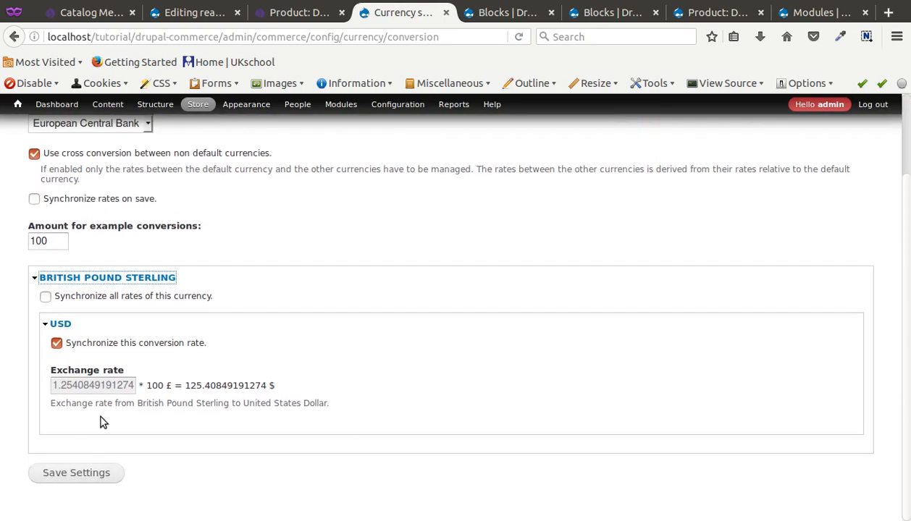
scroll(137, 289, "up", 3)
- Close the red shoes' product form and switch the men's shoes catalog to USD and back to GBP to check its prices
left_click(293, 12)
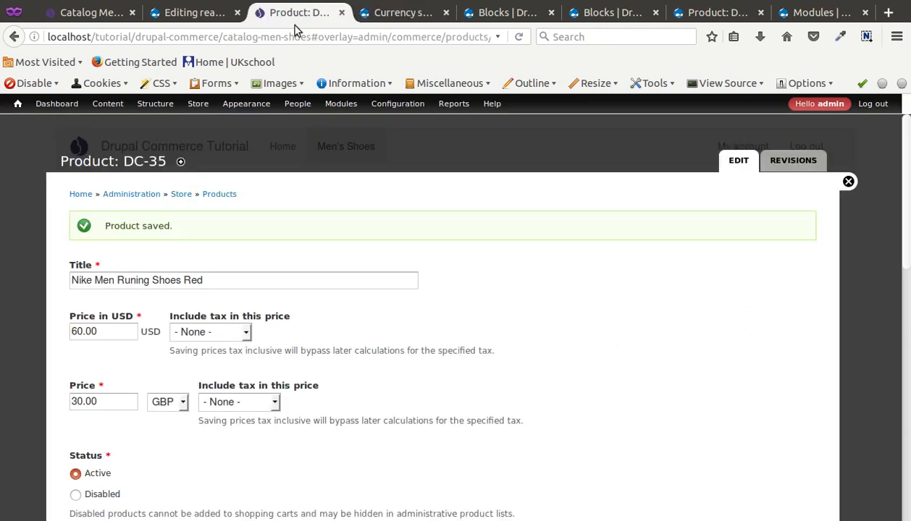
left_click(846, 182)
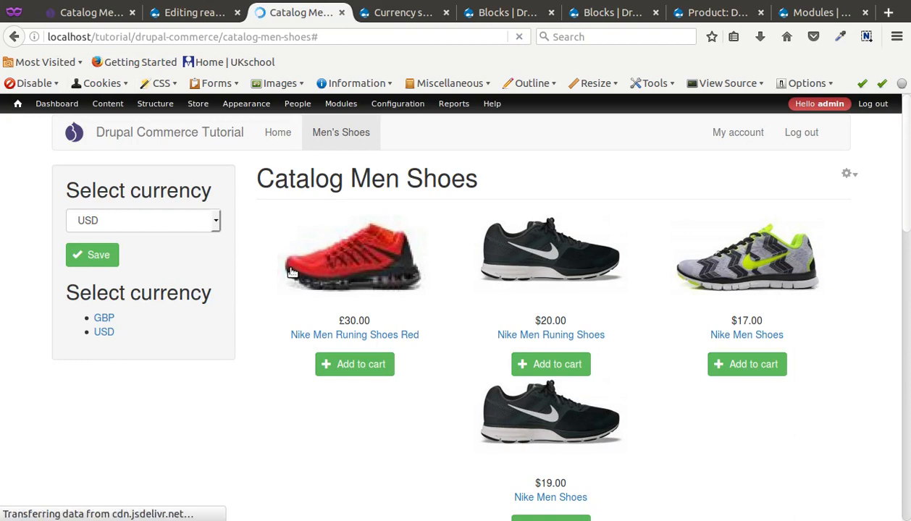
left_click(109, 334)
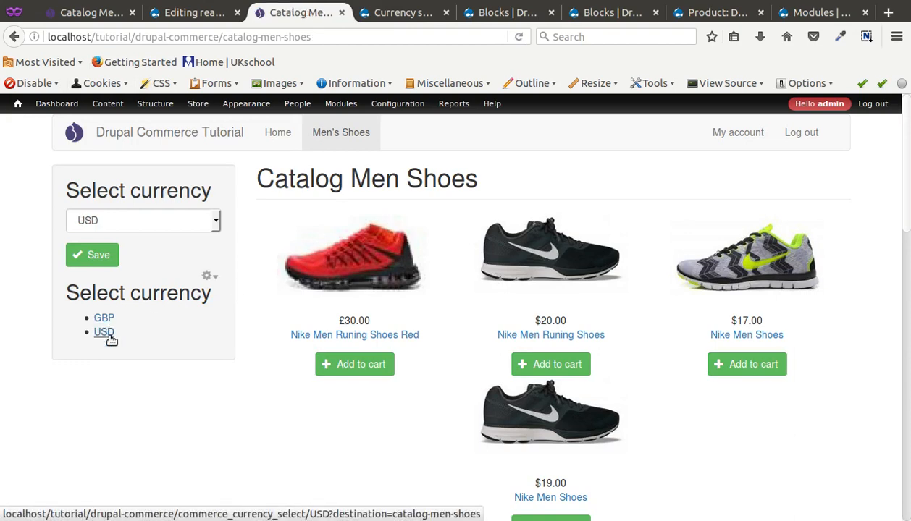
left_click(103, 317)
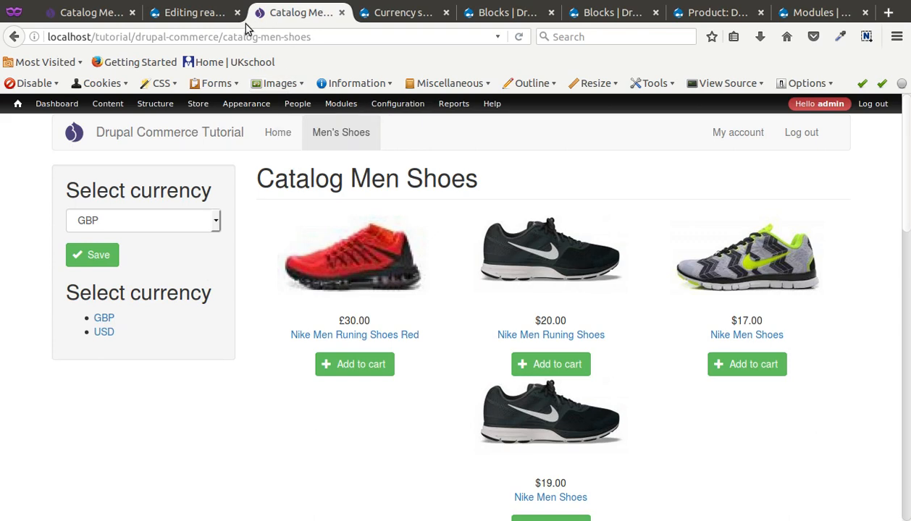
- Add Nike Men Runing Shoes Red to the cart from the men's shoes catalog and view the shopping cart
left_click(171, 19)
left_click(86, 15)
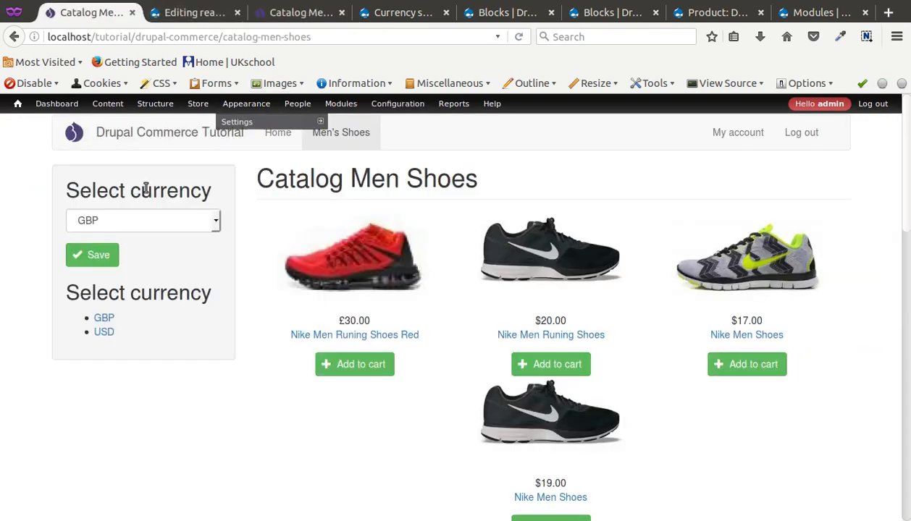
left_click(363, 369)
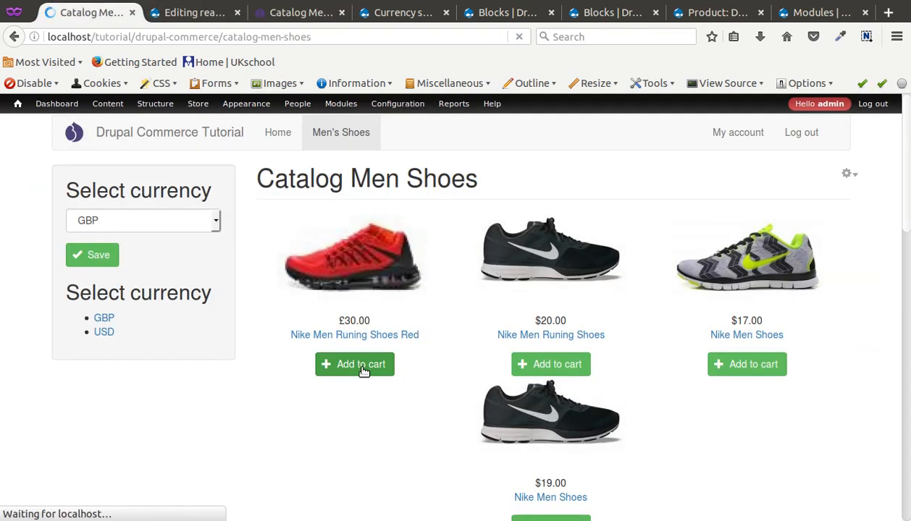
left_click(461, 233)
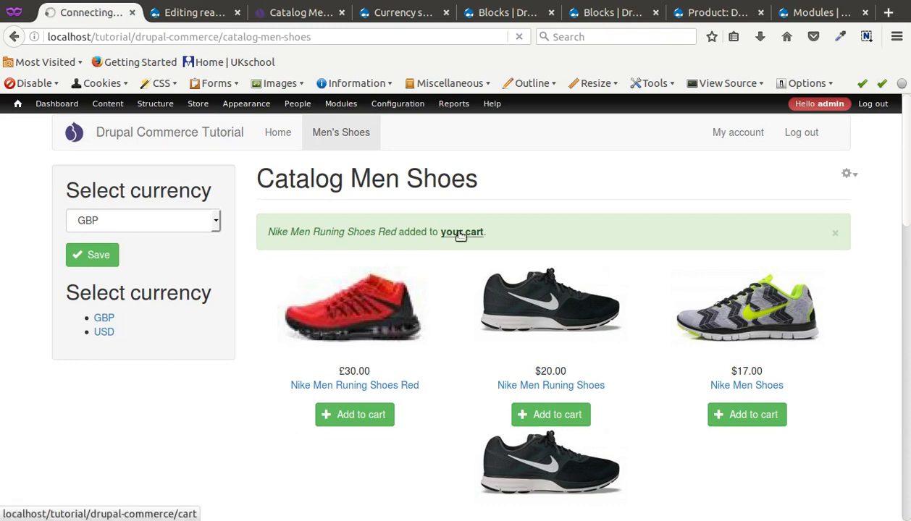
scroll(354, 410, "down", 2)
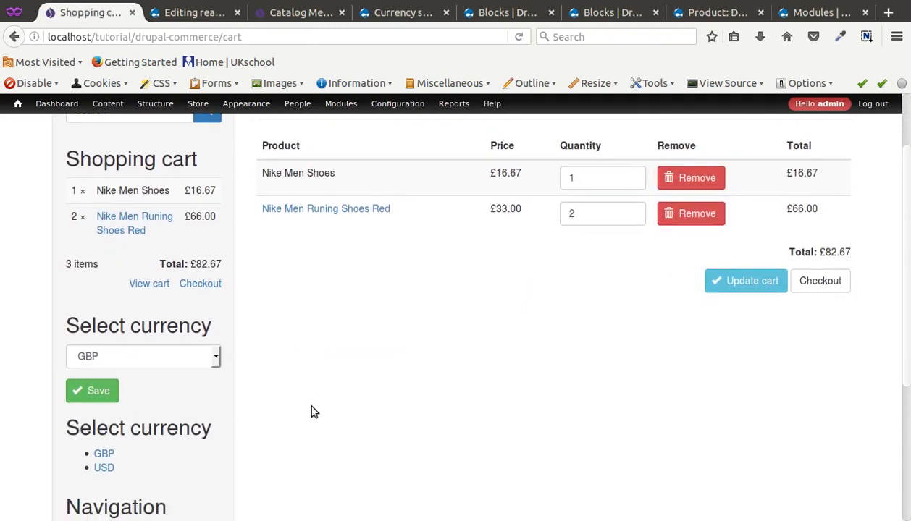
- Switch the shopping cart's currency between GBP and USD, ending on USD, to compare the item prices and totals
left_click(103, 455)
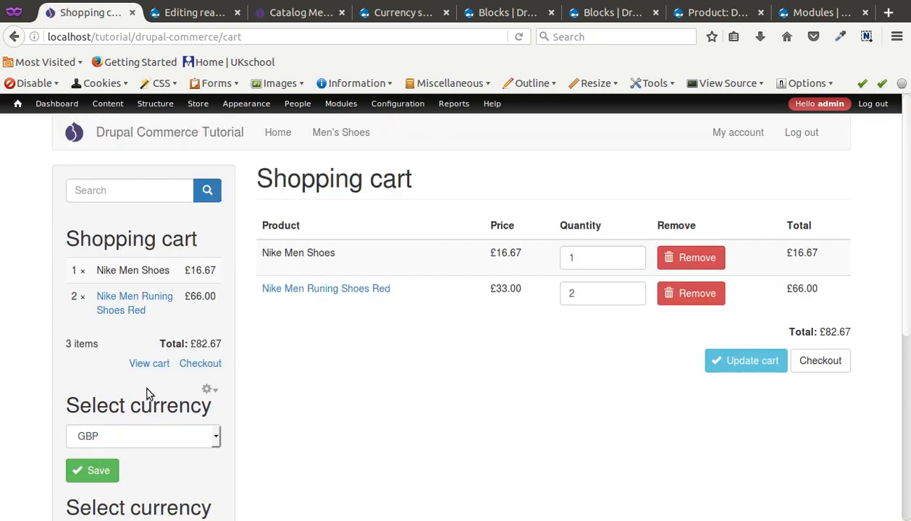
left_click(109, 434)
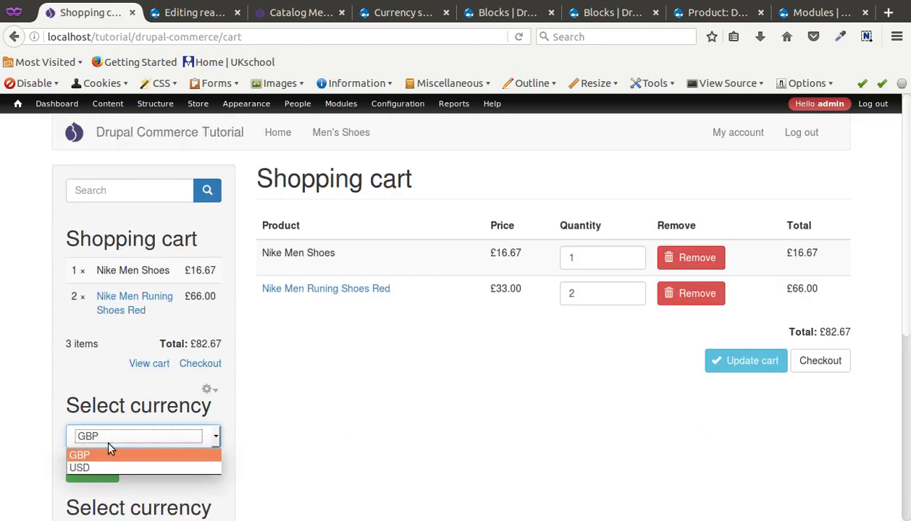
left_click(91, 465)
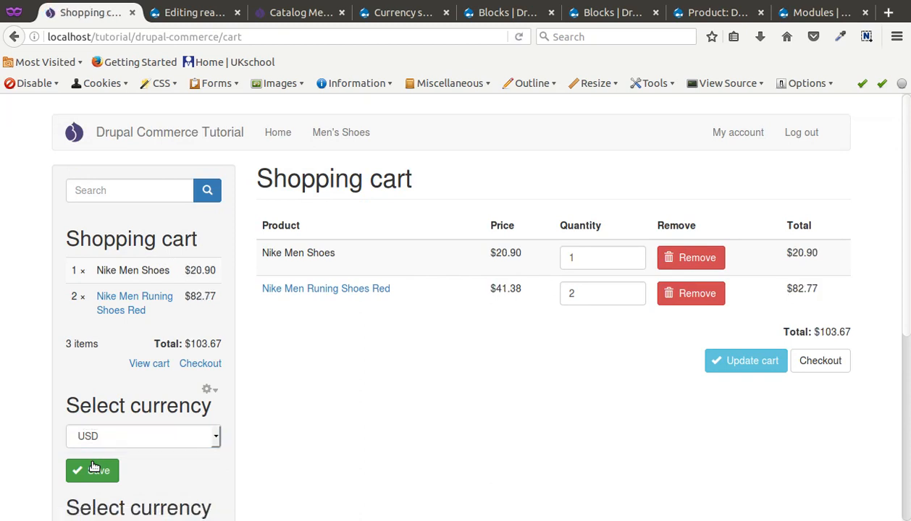
double_click(497, 253)
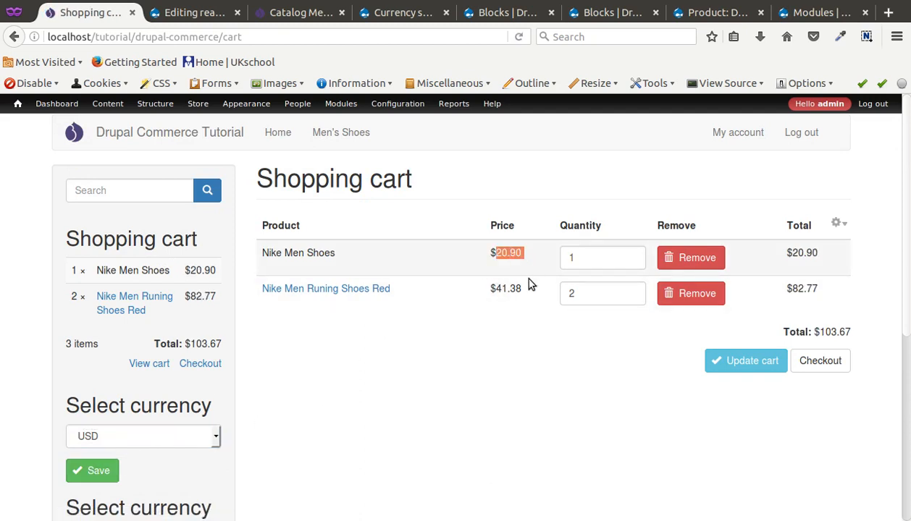
double_click(498, 289)
left_click(142, 437)
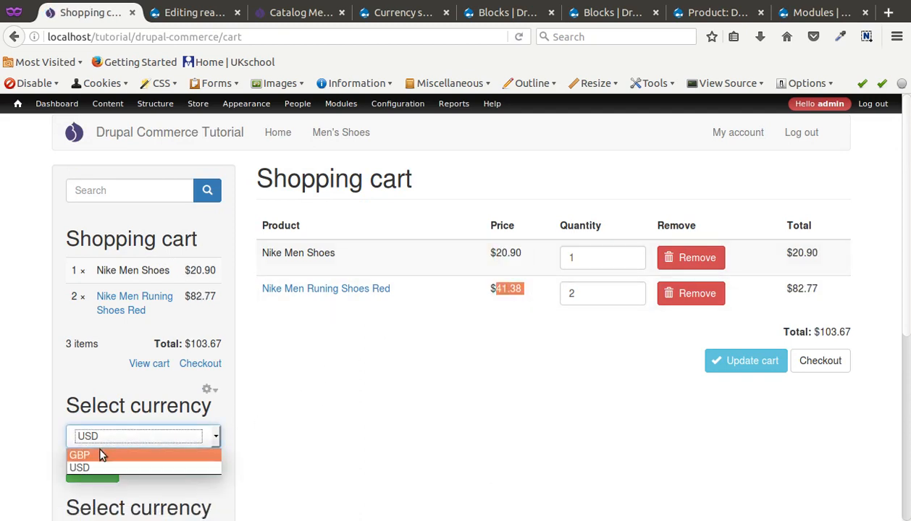
left_click(96, 451)
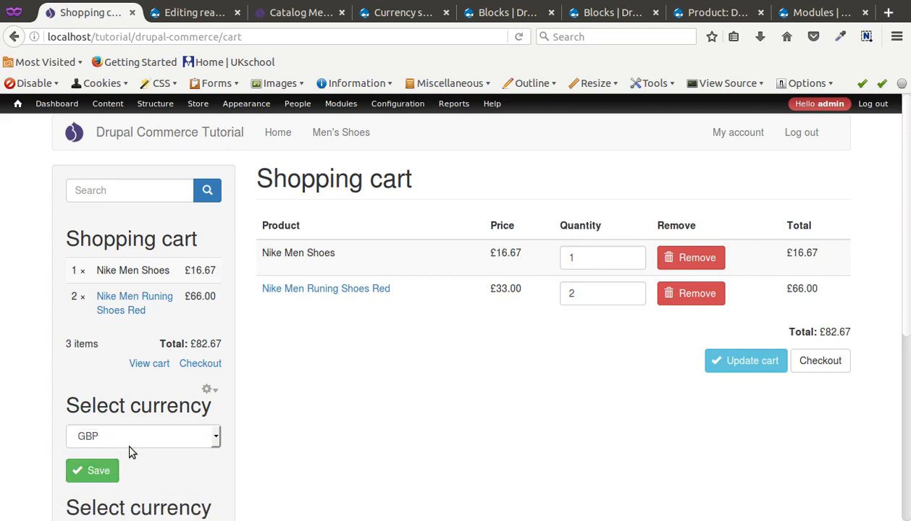
left_click(145, 437)
left_click(120, 464)
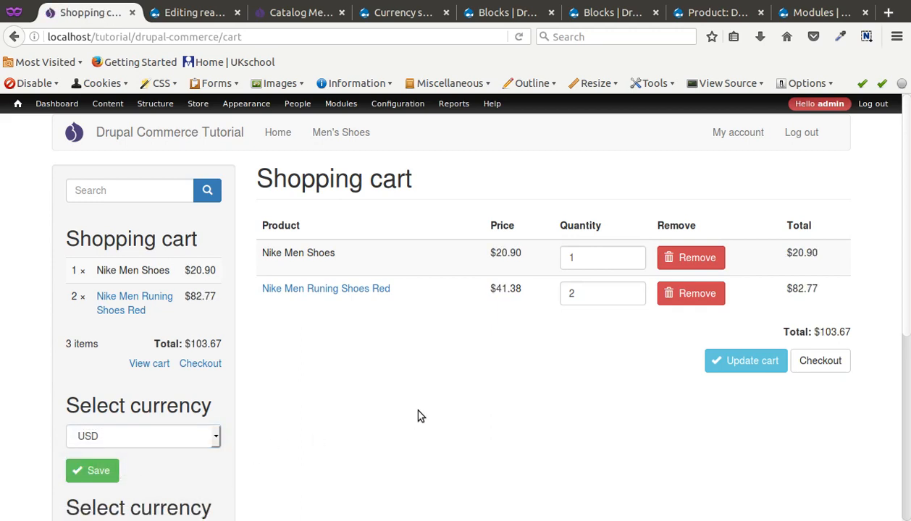
scroll(417, 415, "down", 4)
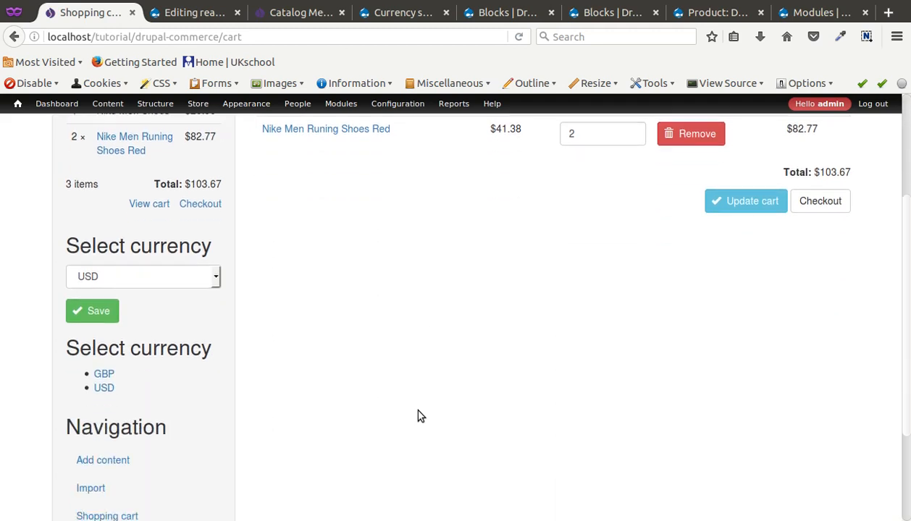
- Review the shopping cart page in USD, examining its item prices, quantities and totals together with the currency selector blocks
scroll(418, 415, "up", 4)
scroll(418, 415, "down", 5)
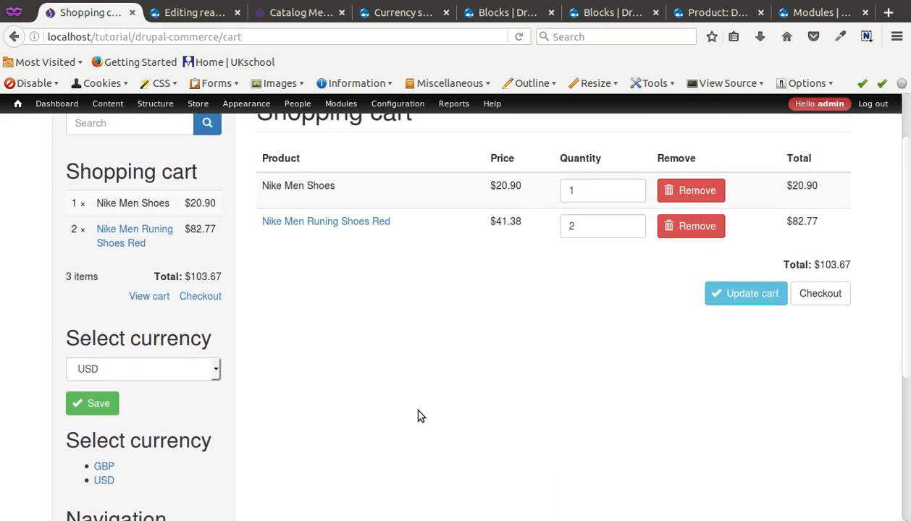
scroll(417, 415, "down", 2)
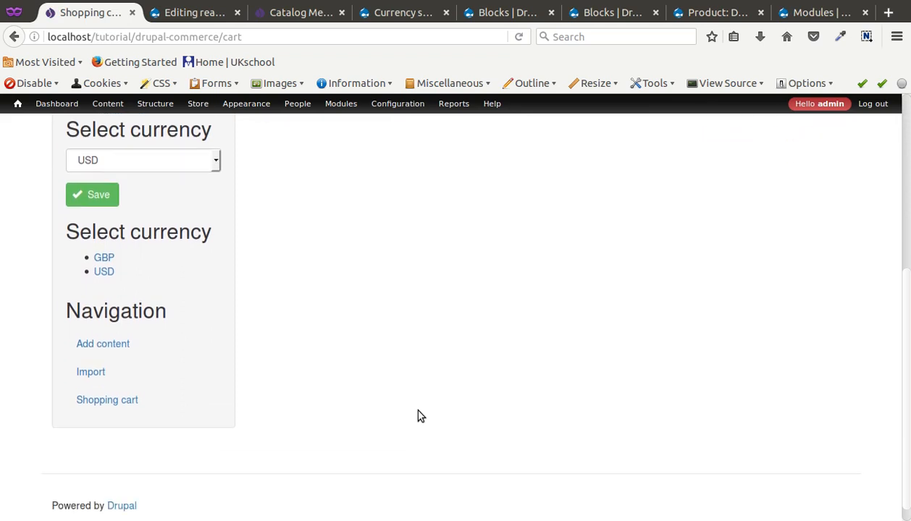
scroll(418, 415, "up", 7)
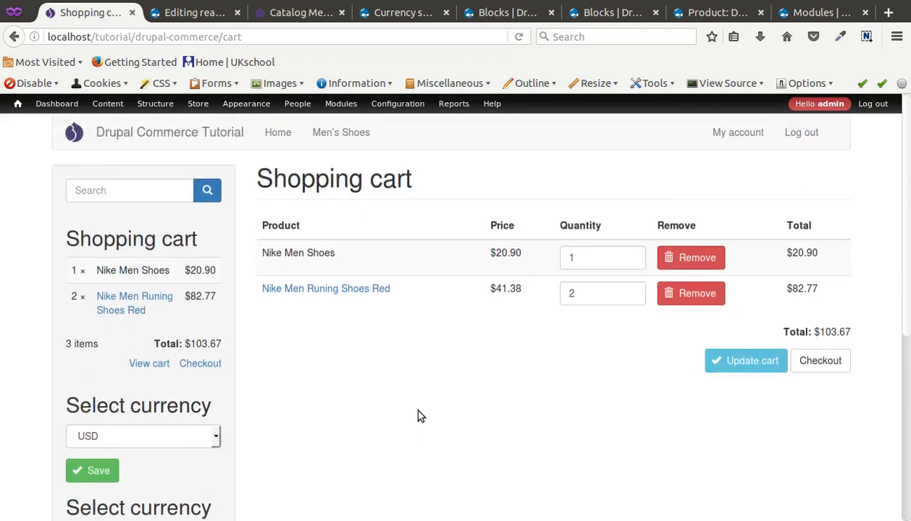
scroll(418, 416, "down", 5)
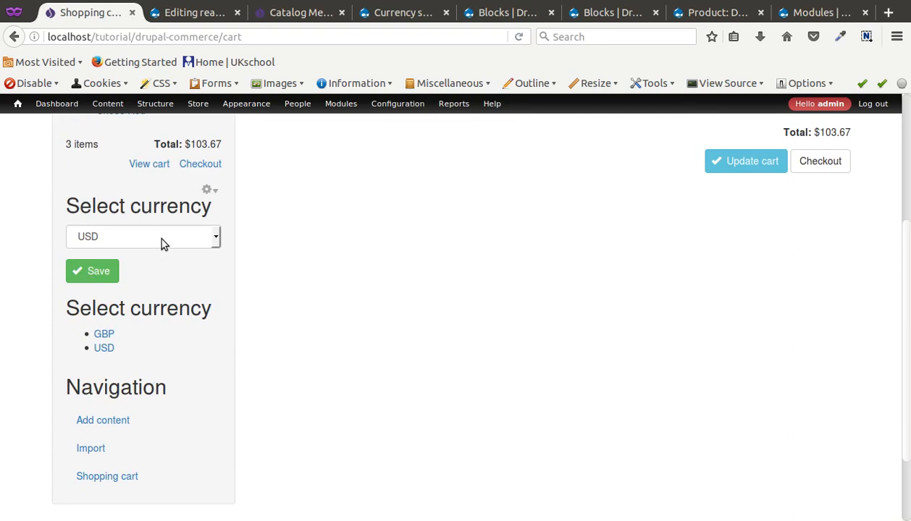
scroll(238, 321, "up", 5)
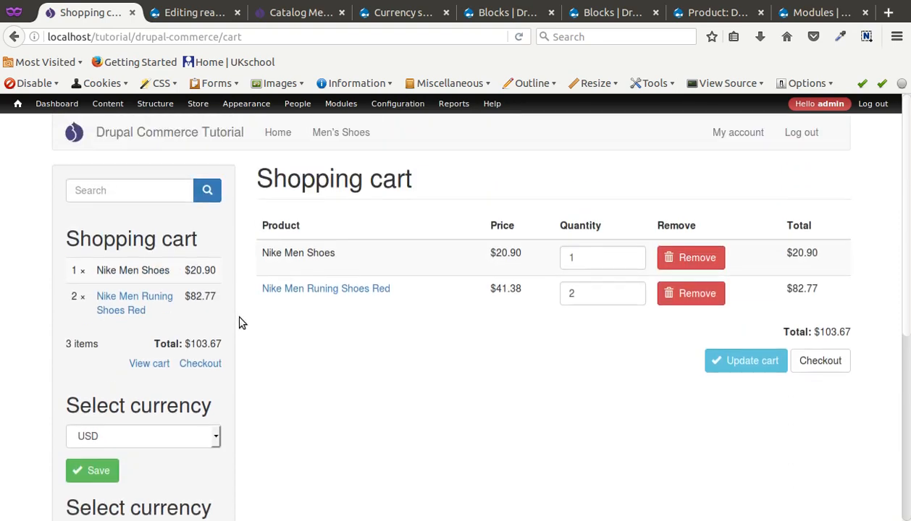
scroll(239, 321, "down", 5)
scroll(239, 322, "up", 5)
left_click(597, 255)
left_click(577, 370)
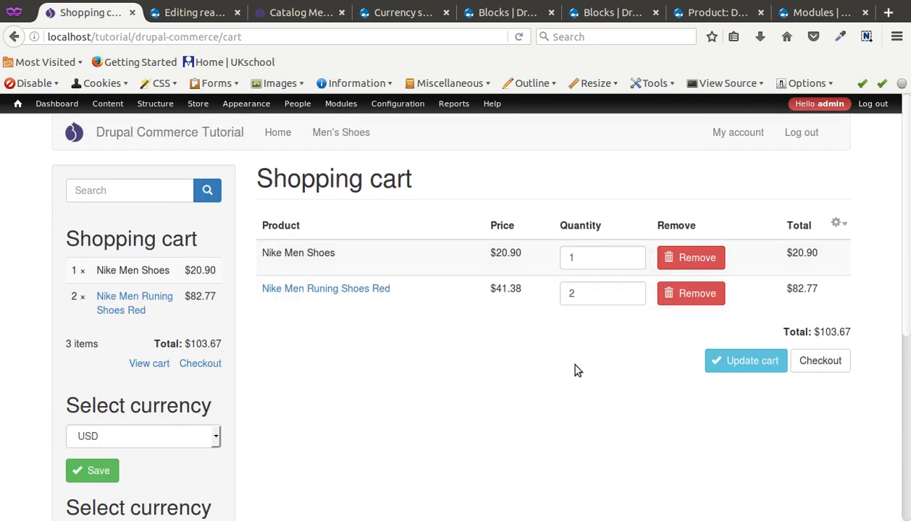